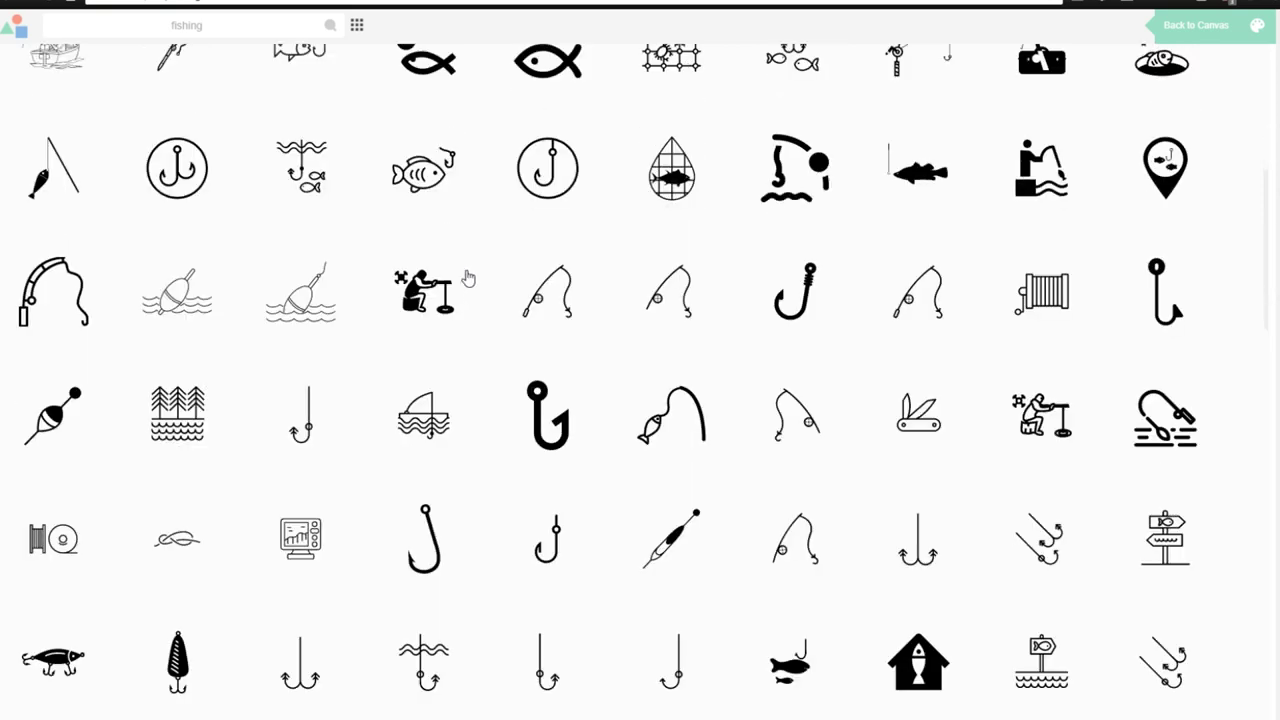
Look through the fishing clipart and place the solid black fish with a hook near the canvas centre.
scroll(580, 272, up, 7)
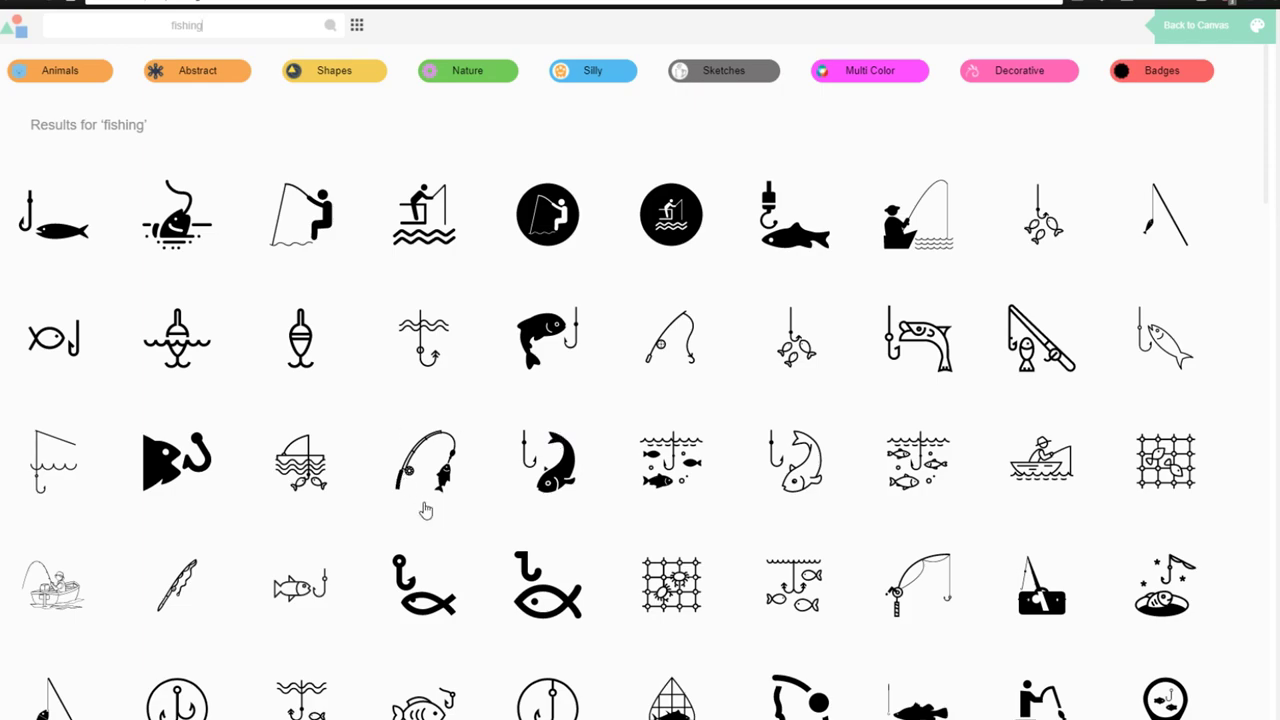
scroll(428, 460, down, 2)
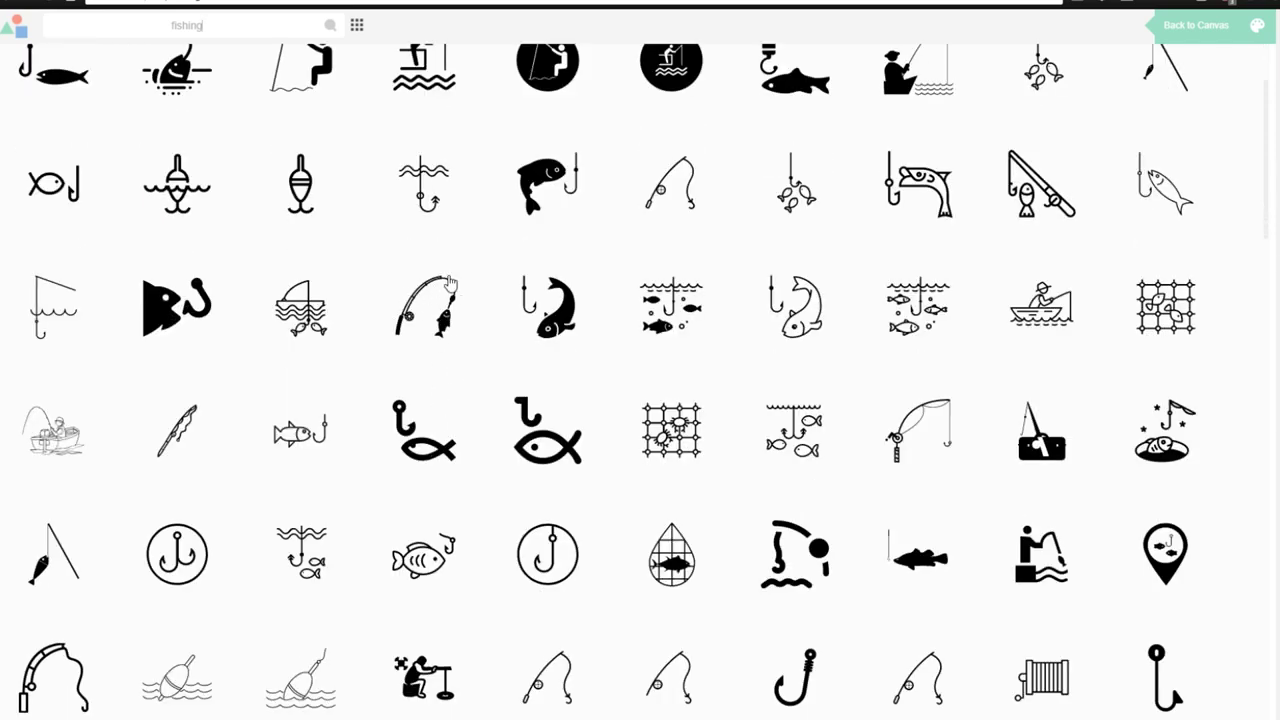
scroll(640, 351, down, 12)
scroll(535, 537, up, 1)
scroll(535, 537, up, 13)
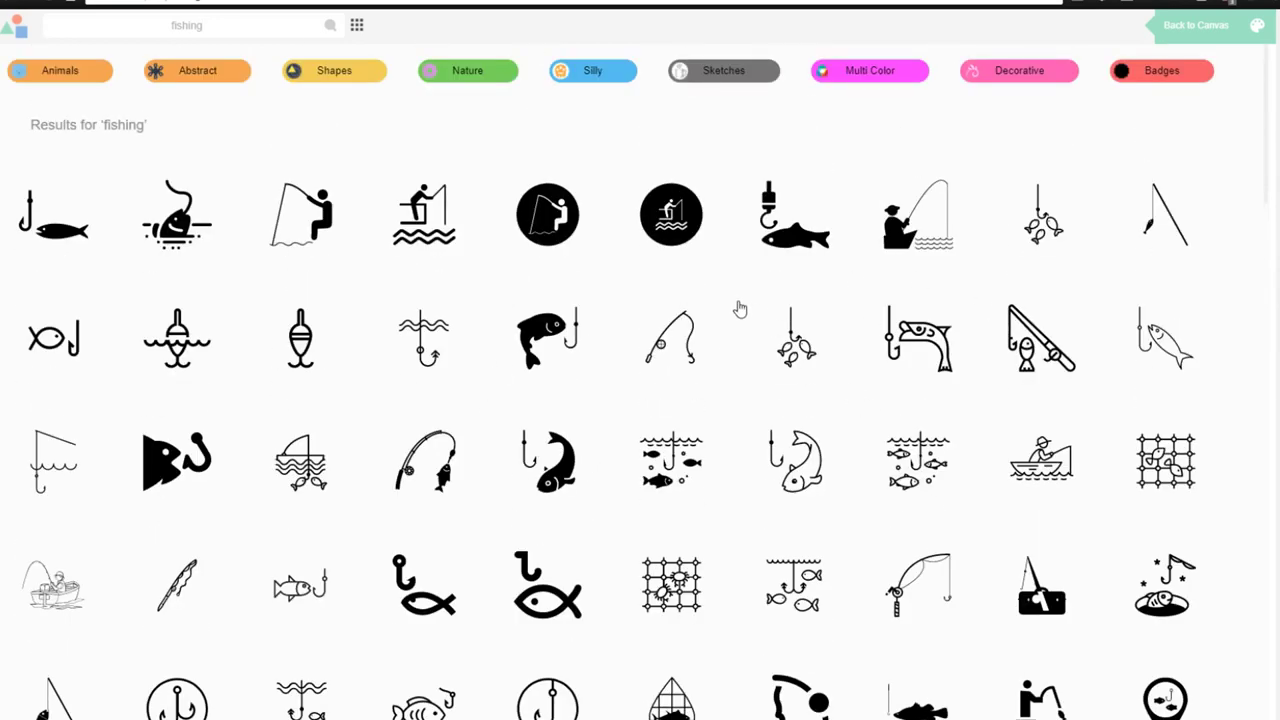
click(543, 327)
drag(640, 350, 612, 336)
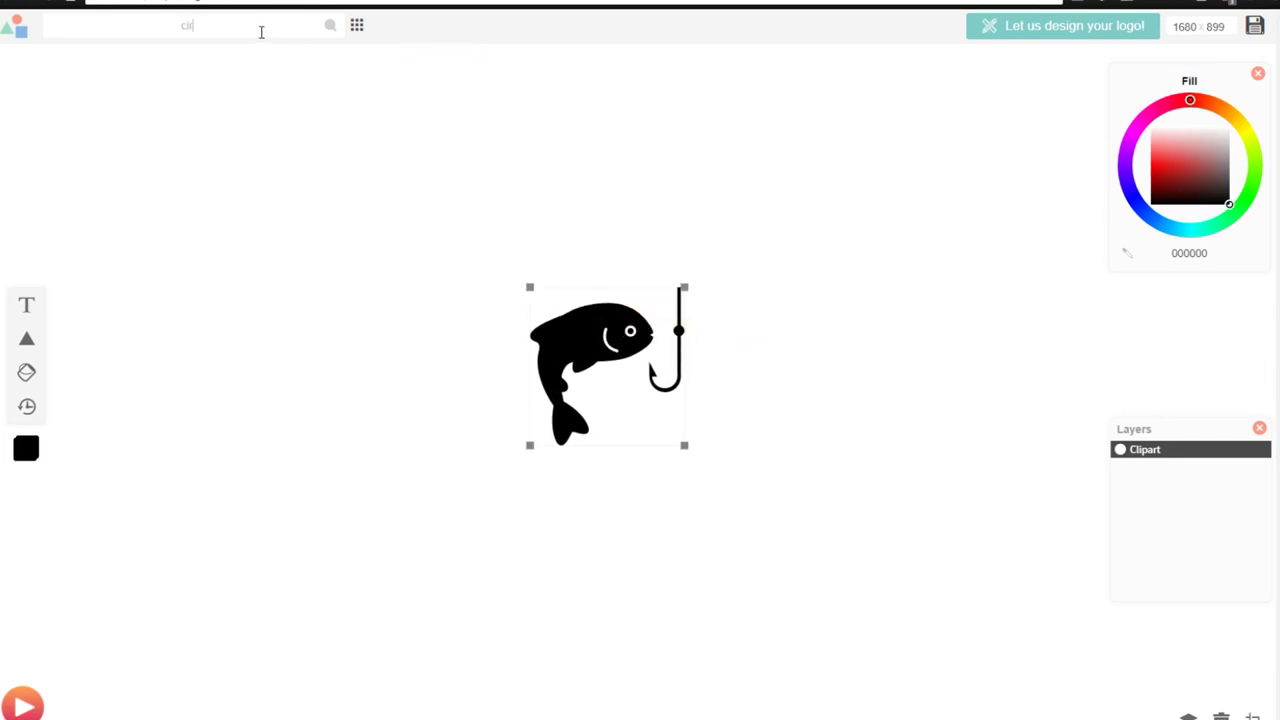
Search the clipart for circle, insert a solid black circle and enlarge it to cover the fish and hook.
key(Return)
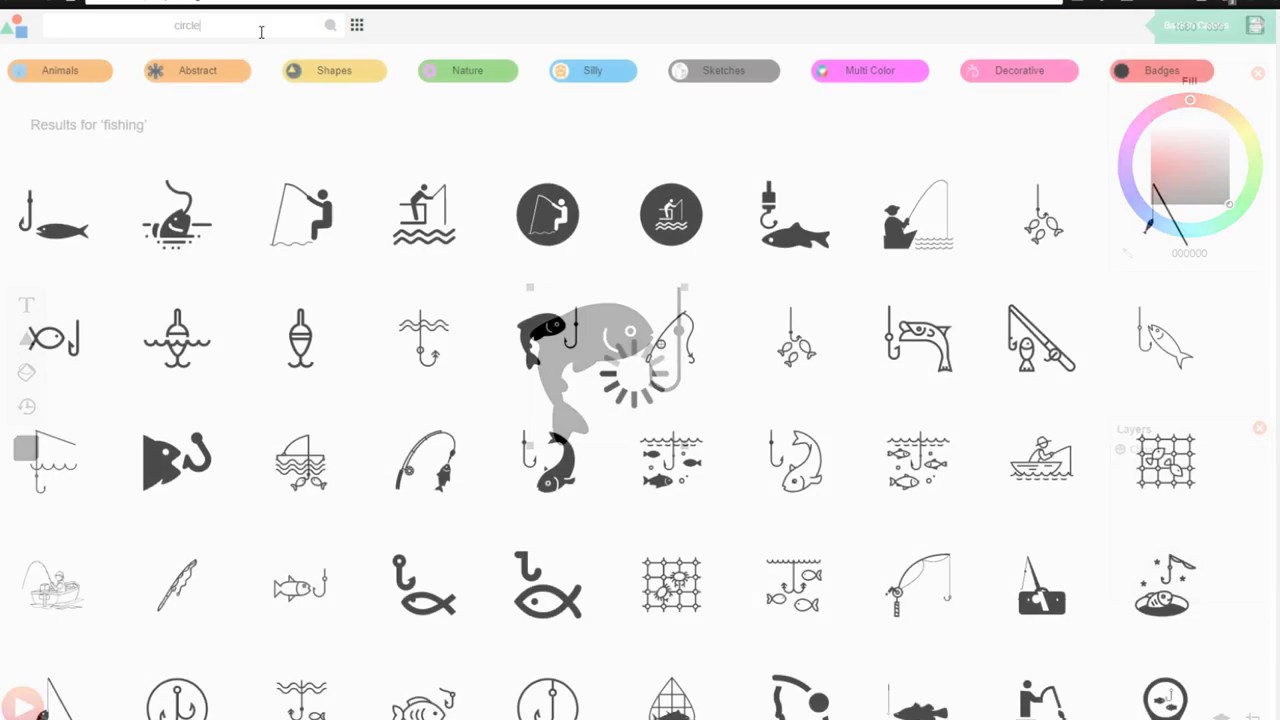
click(314, 313)
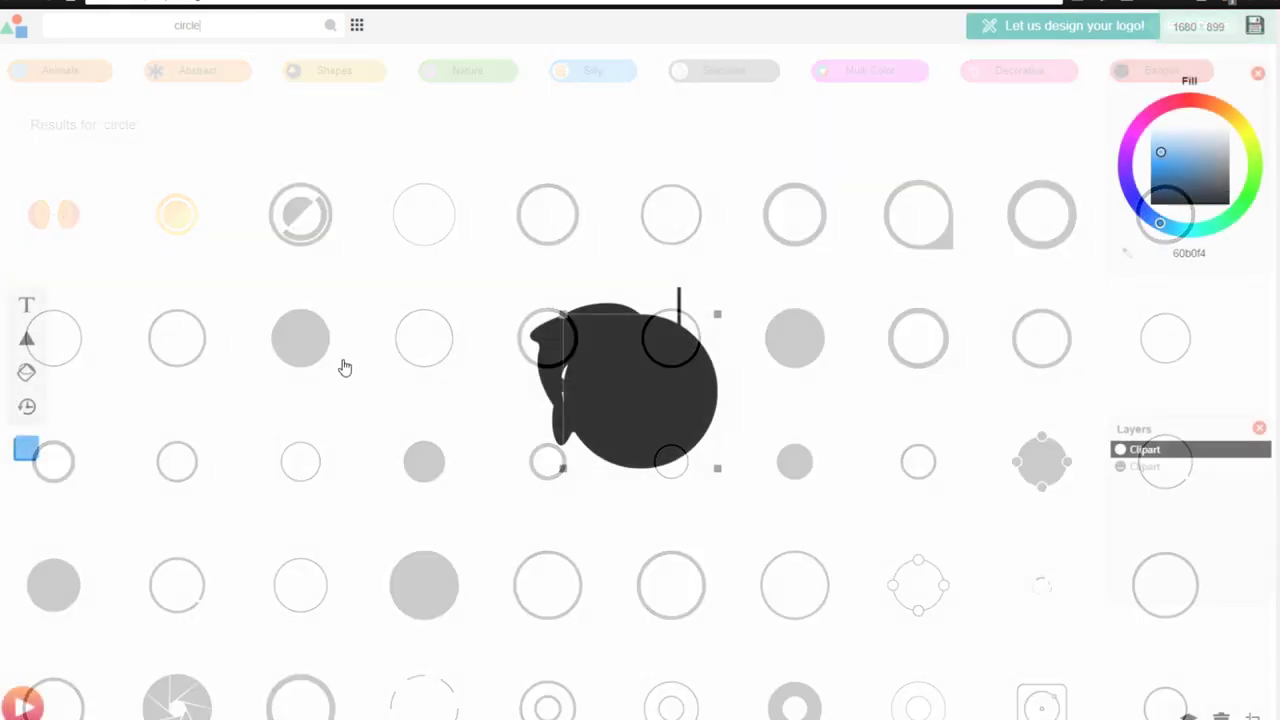
drag(640, 365, 574, 353)
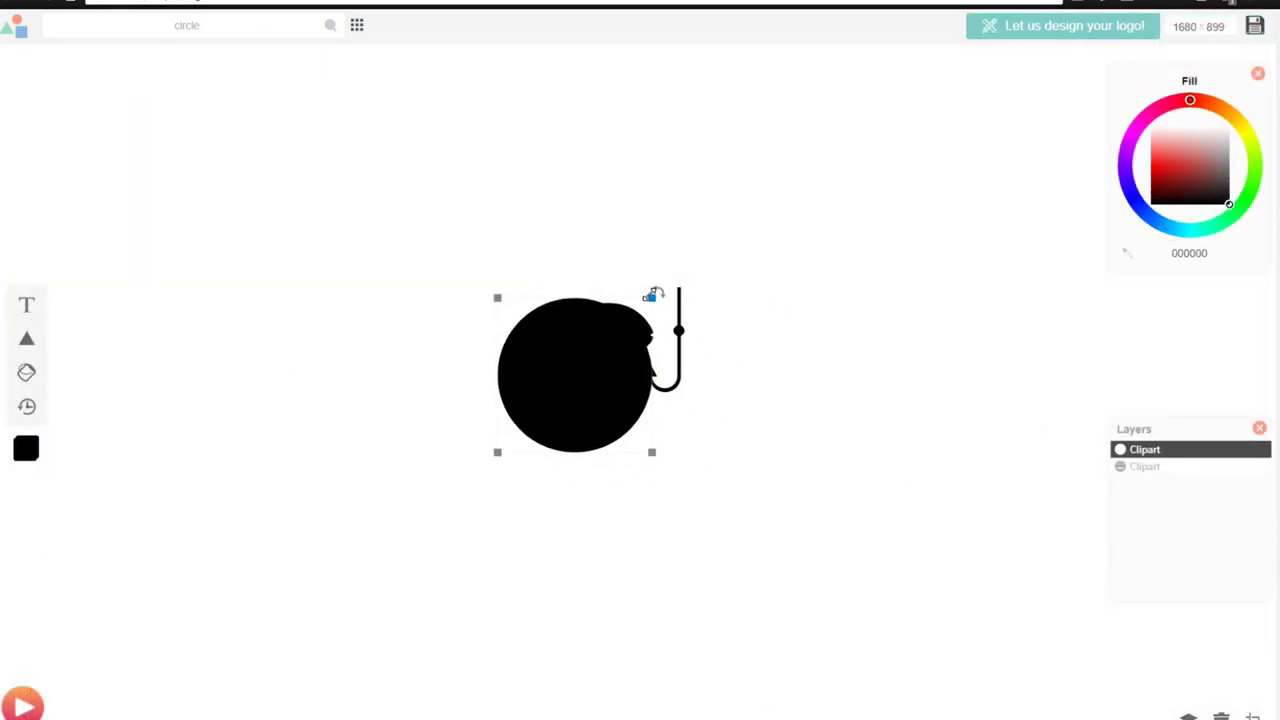
drag(652, 297, 737, 240)
drag(676, 318, 670, 347)
Send the circle behind the fish and set its fill to light turquoise 91fff1.
right_click(670, 347)
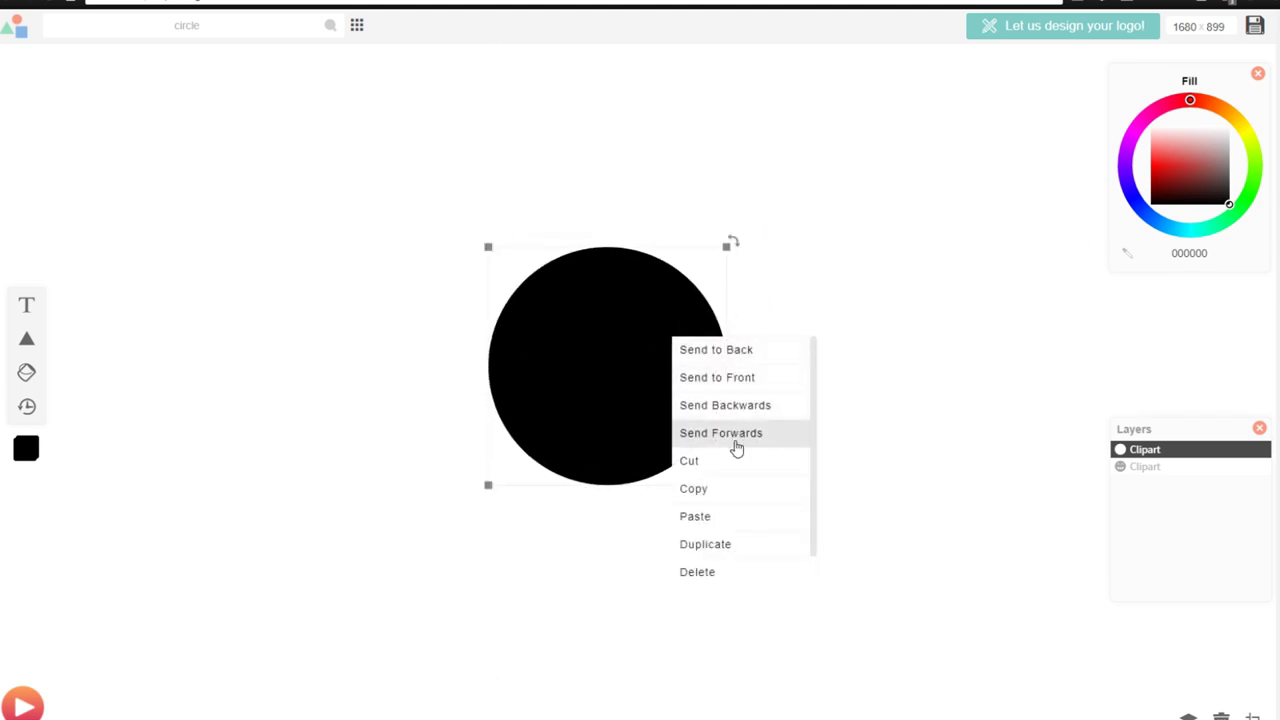
click(776, 379)
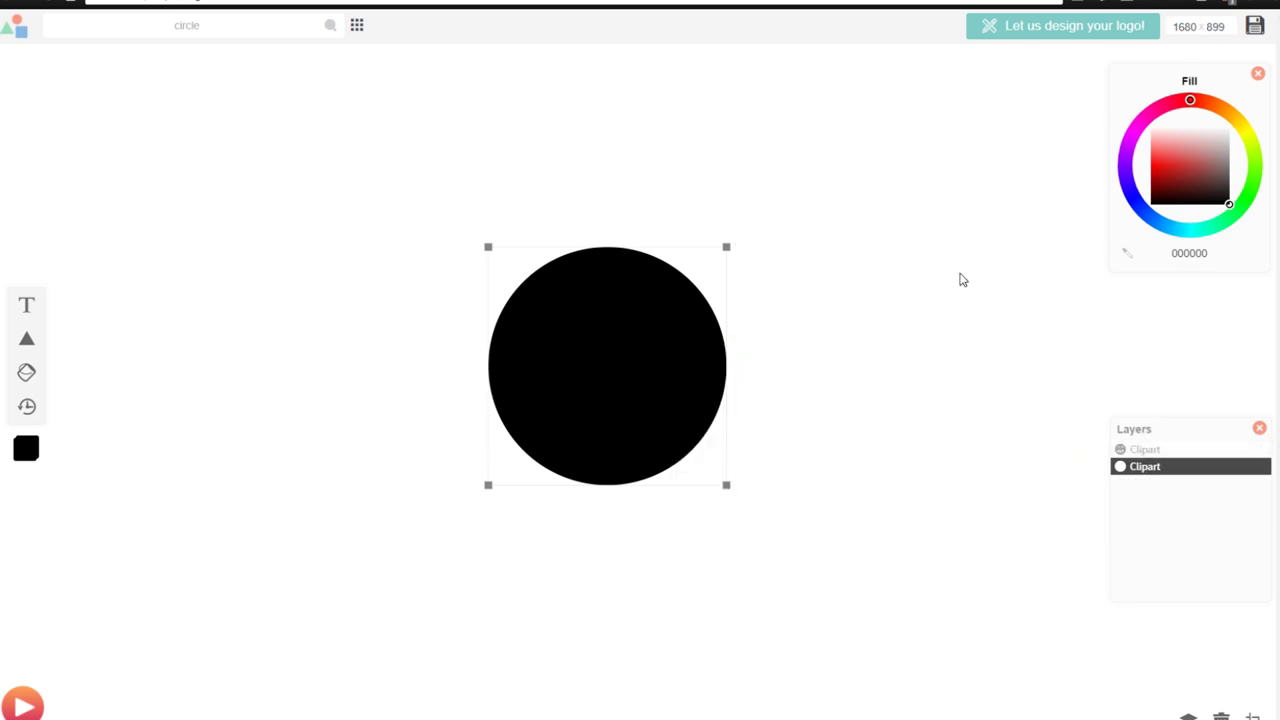
drag(1172, 180, 1129, 133)
mouse_move(1127, 180)
mouse_down()
mouse_move(1150, 222)
mouse_move(1214, 254)
mouse_move(1185, 254)
mouse_up()
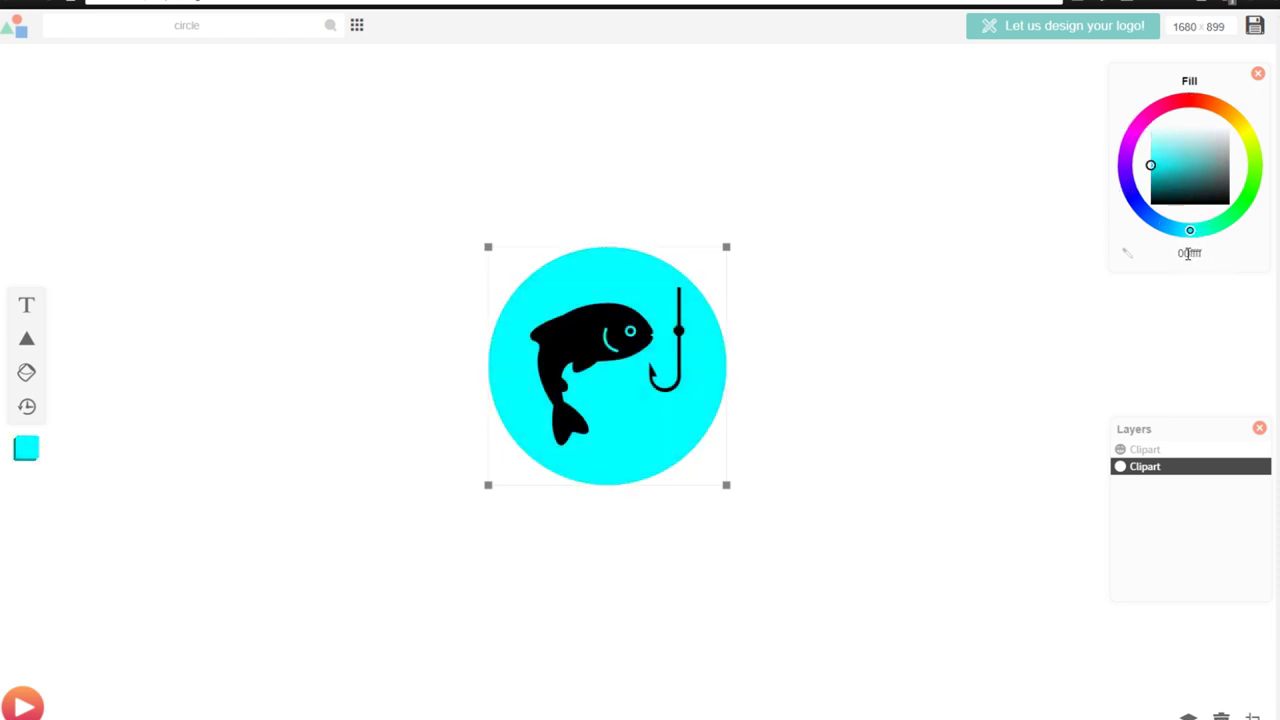
drag(1141, 165, 1158, 162)
drag(1172, 230, 1196, 230)
mouse_move(1176, 172)
mouse_down()
mouse_move(1131, 131)
mouse_move(1129, 142)
mouse_up()
click(910, 136)
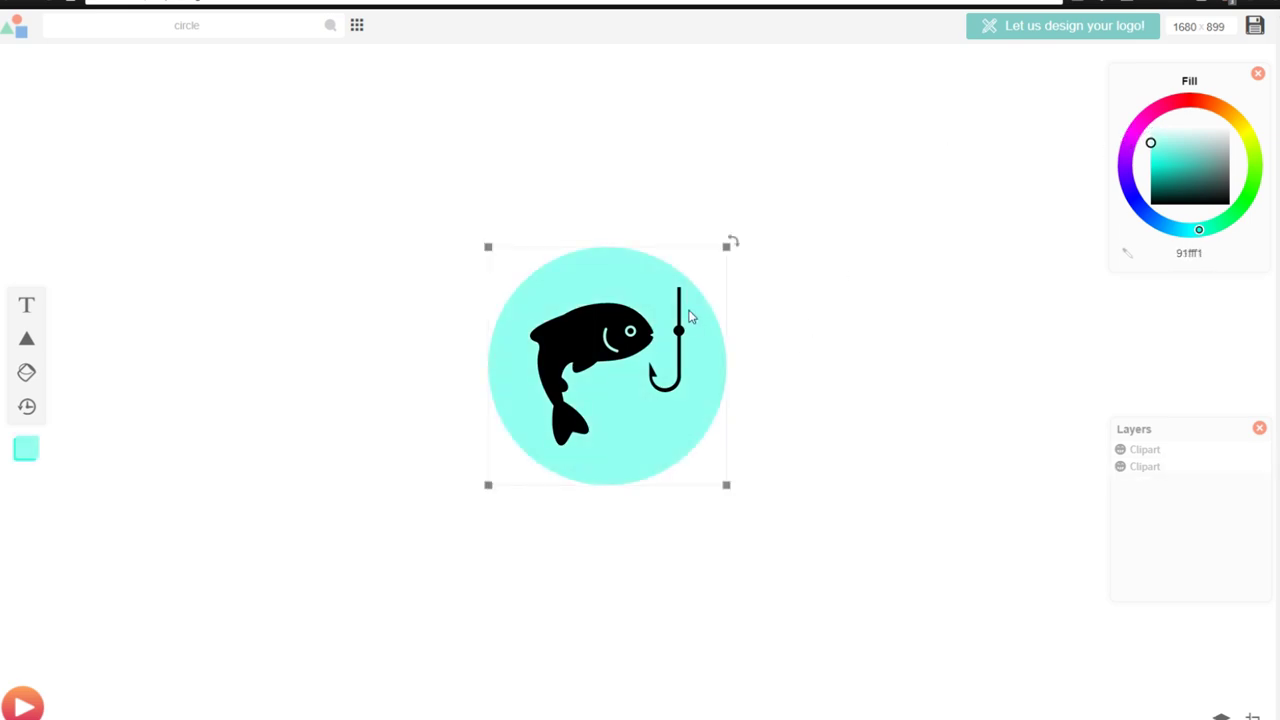
Recolour the fish and hook clipart to a light orange fill.
click(583, 365)
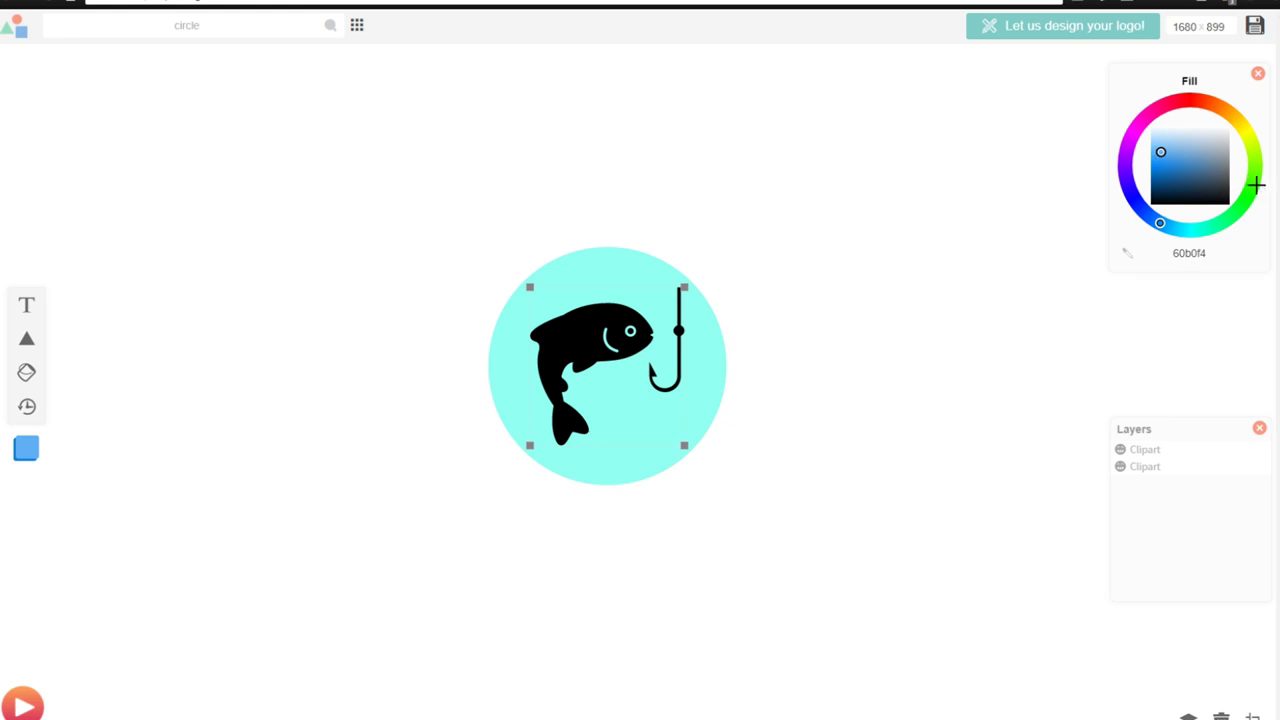
mouse_move(1250, 190)
mouse_down()
mouse_move(1229, 214)
mouse_move(1137, 204)
mouse_move(1080, 146)
mouse_move(1169, 100)
mouse_move(1237, 130)
mouse_move(1237, 106)
mouse_move(1200, 79)
mouse_move(1231, 84)
mouse_up()
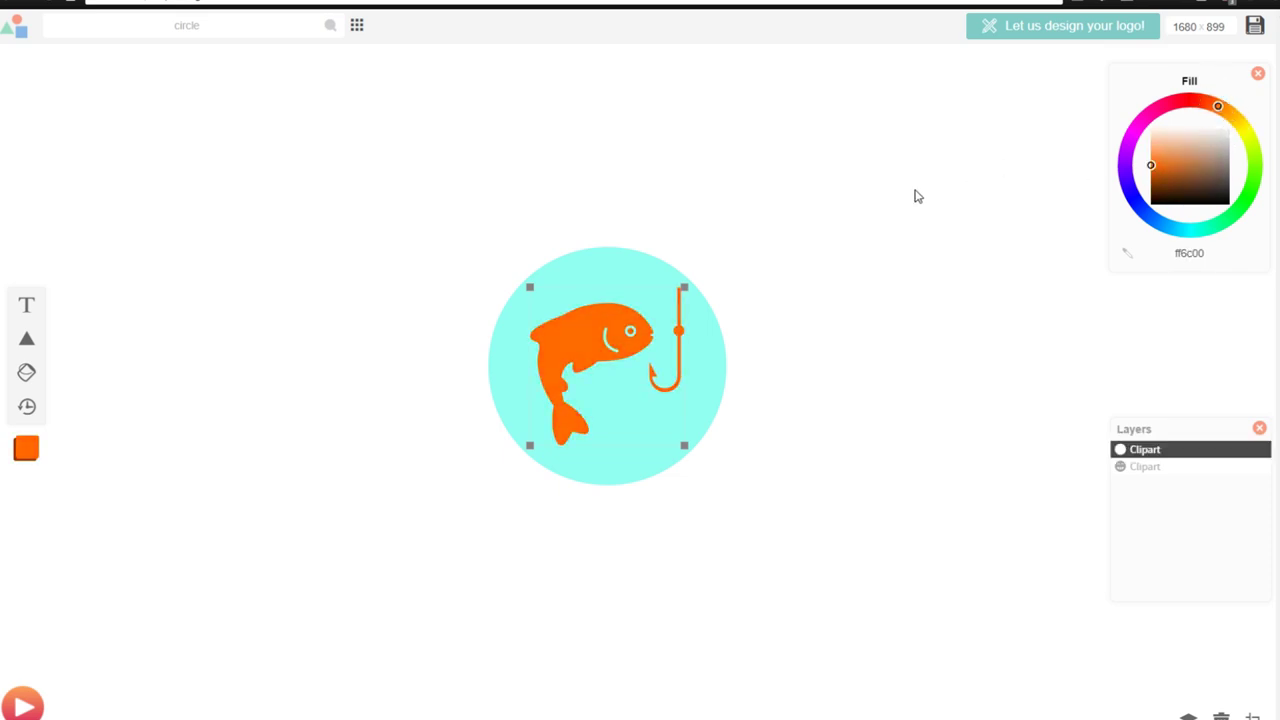
mouse_move(1157, 160)
mouse_down()
mouse_move(1177, 140)
mouse_move(1173, 154)
mouse_move(1152, 134)
mouse_move(1151, 148)
mouse_up()
Delete both the circle and the fish clipart from the canvas.
click(646, 277)
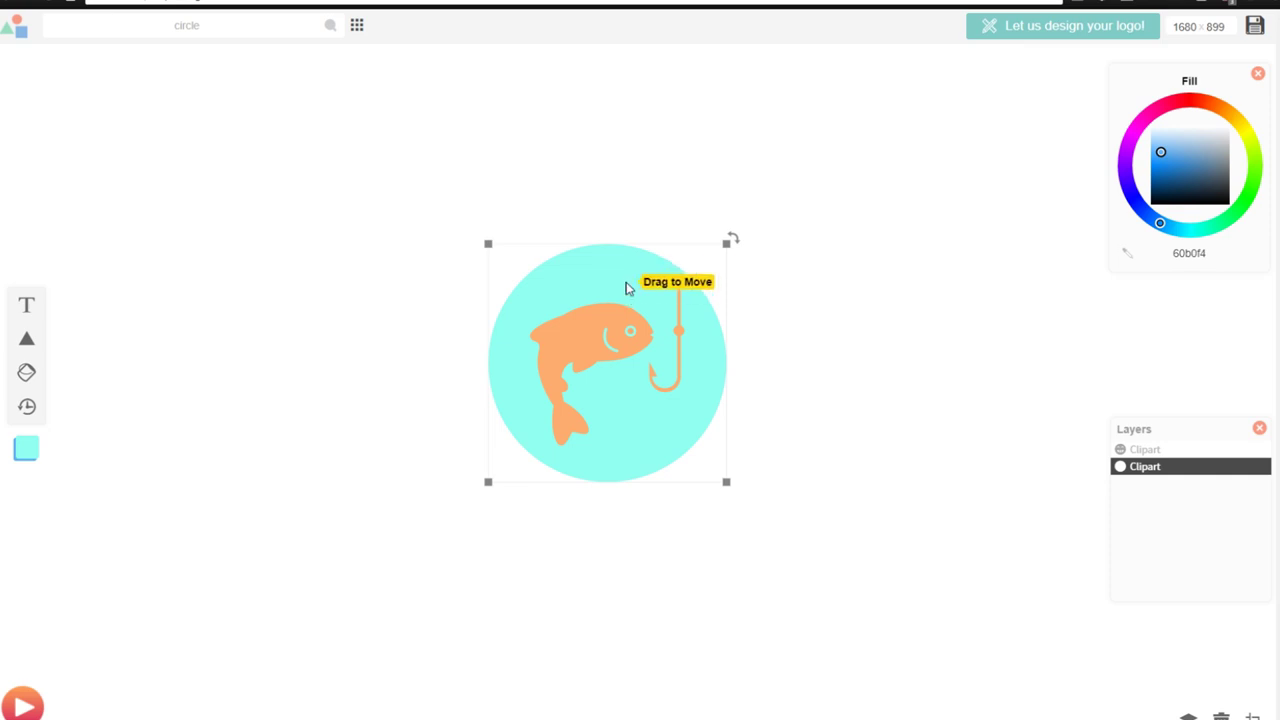
key(Delete)
key(Delete)
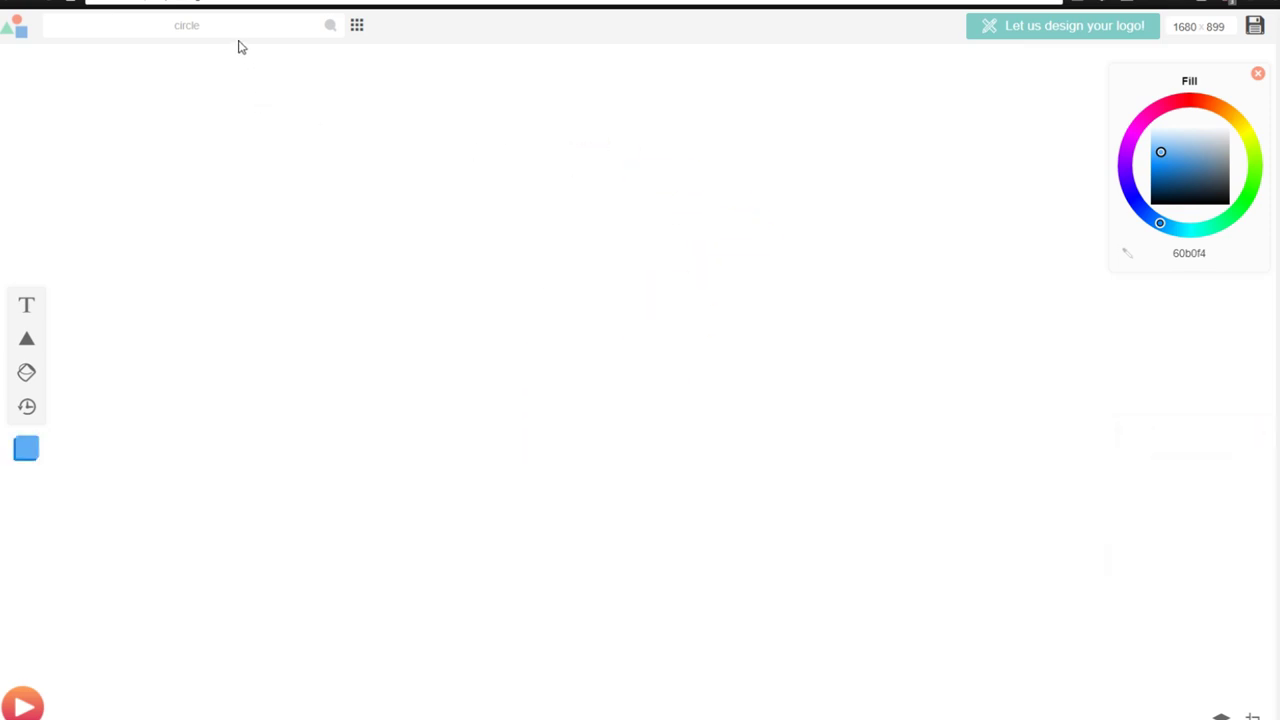
Search the clipart for circle again, insert a solid black circle and enlarge it near the canvas centre.
drag(258, 30, 20, 63)
click(25, 66)
click(242, 28)
key(Return)
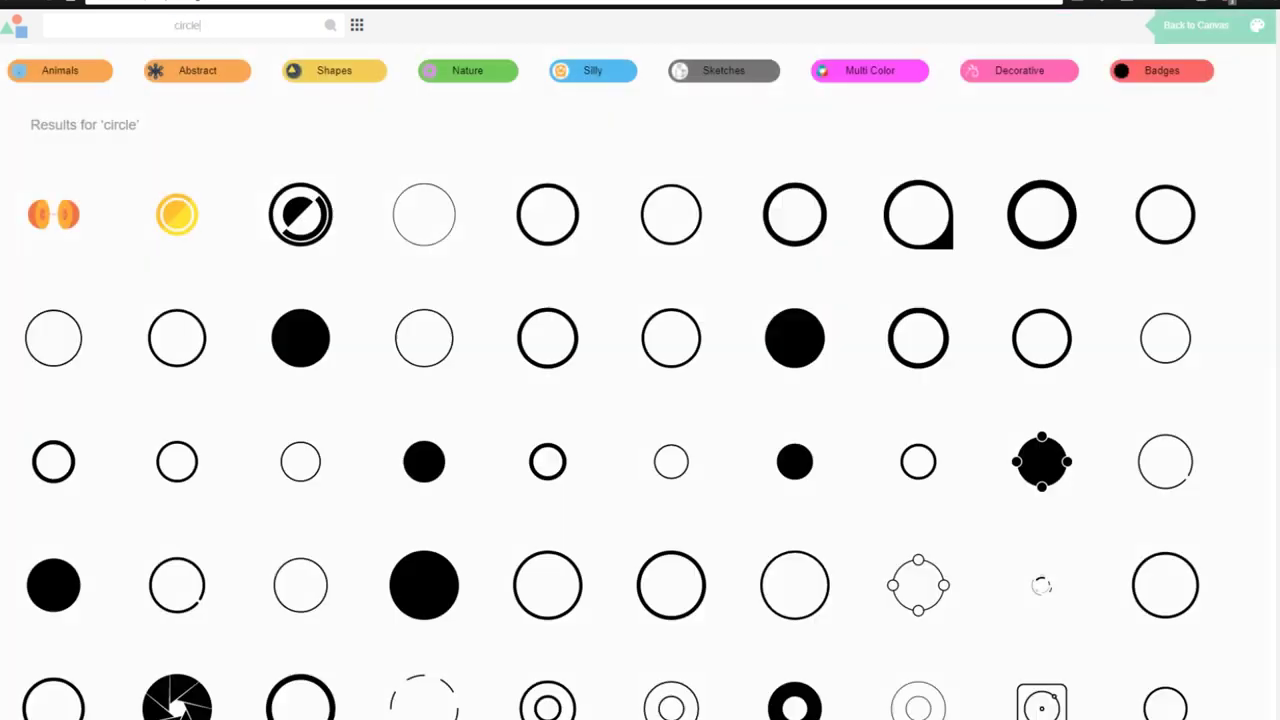
click(318, 340)
drag(644, 366, 690, 297)
drag(623, 320, 679, 330)
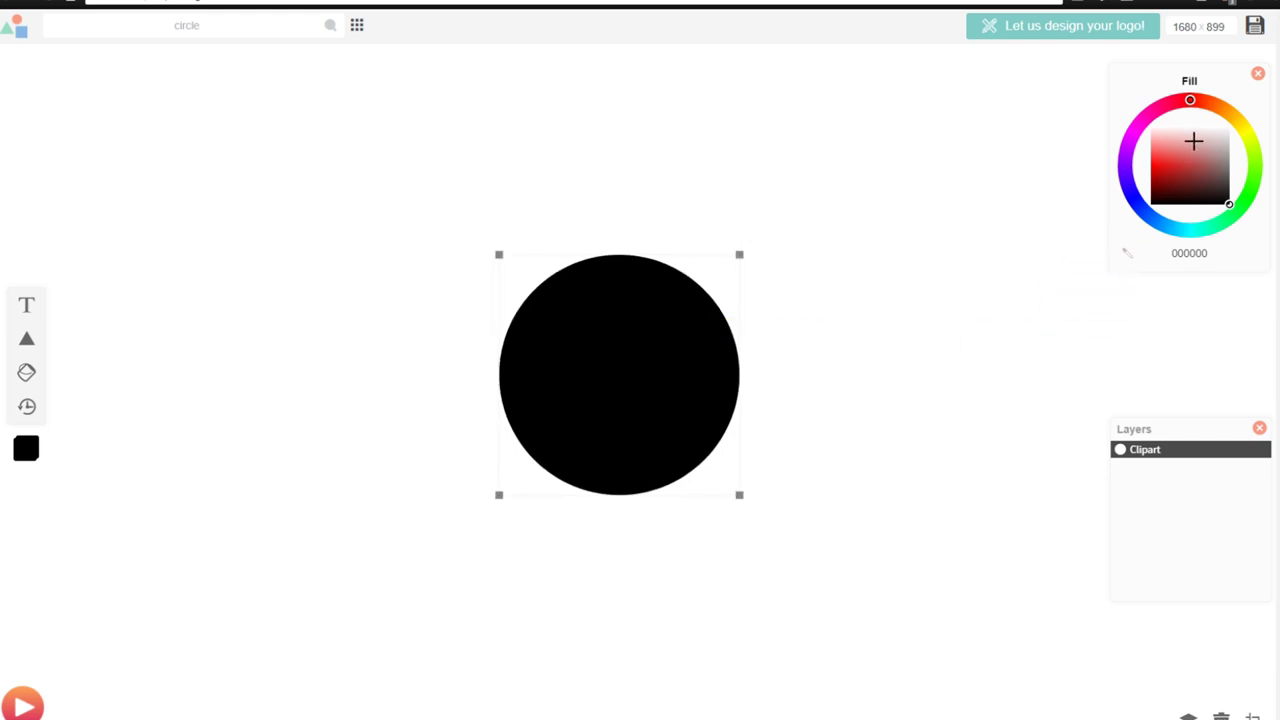
Fill the circle with light pink fbb8b8 and shift it slightly to centre it on the canvas.
drag(1173, 155, 1161, 137)
click(661, 150)
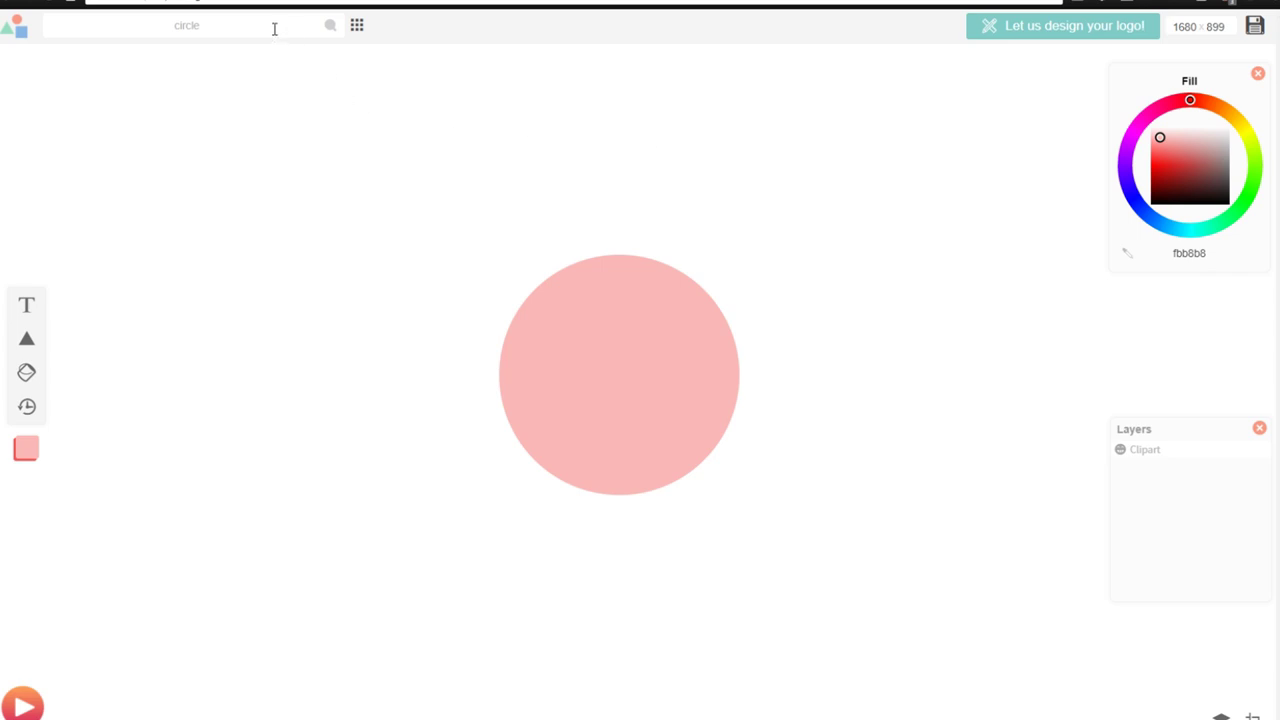
mouse_move(666, 286)
mouse_down()
mouse_move(571, 260)
mouse_move(672, 291)
mouse_up()
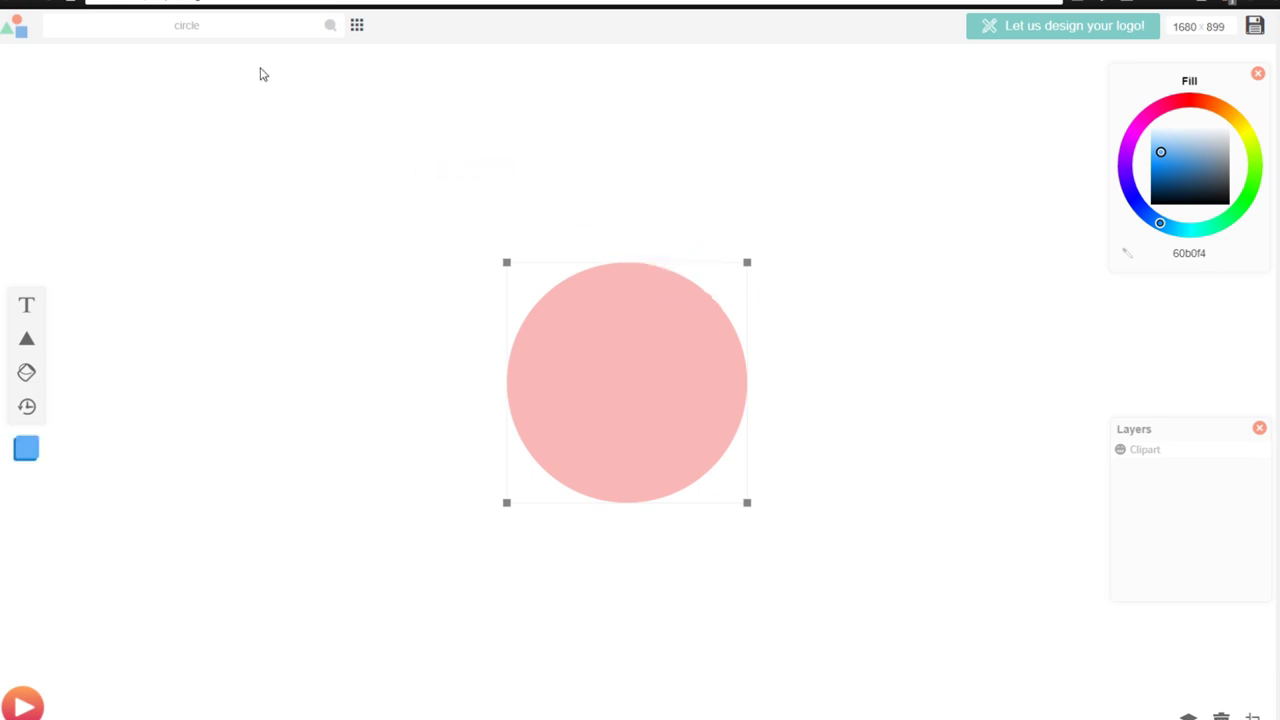
drag(230, 24, 155, 17)
click(222, 17)
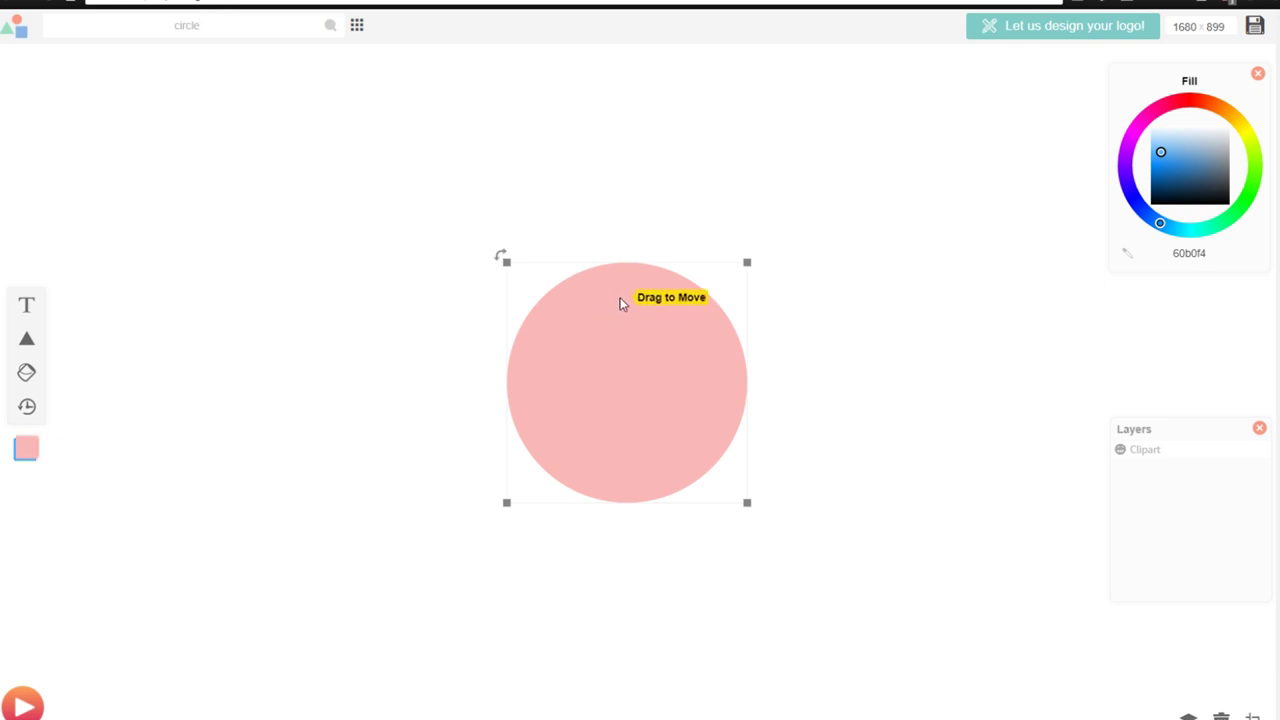
mouse_move(651, 349)
mouse_down()
mouse_move(594, 349)
mouse_move(648, 332)
mouse_up()
Search the clipart library for french bulldog and look over the designs.
drag(225, 17, 74, 23)
key(BackSpace)
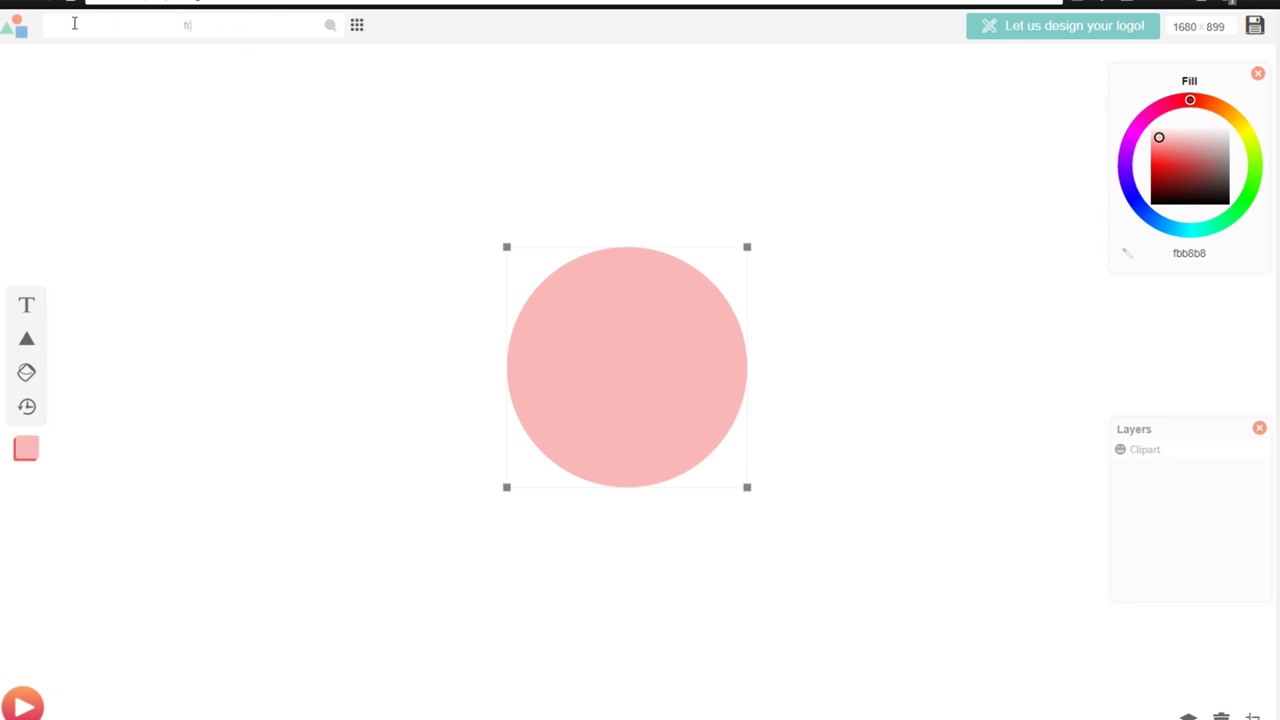
text(french bulldog)
key(Return)
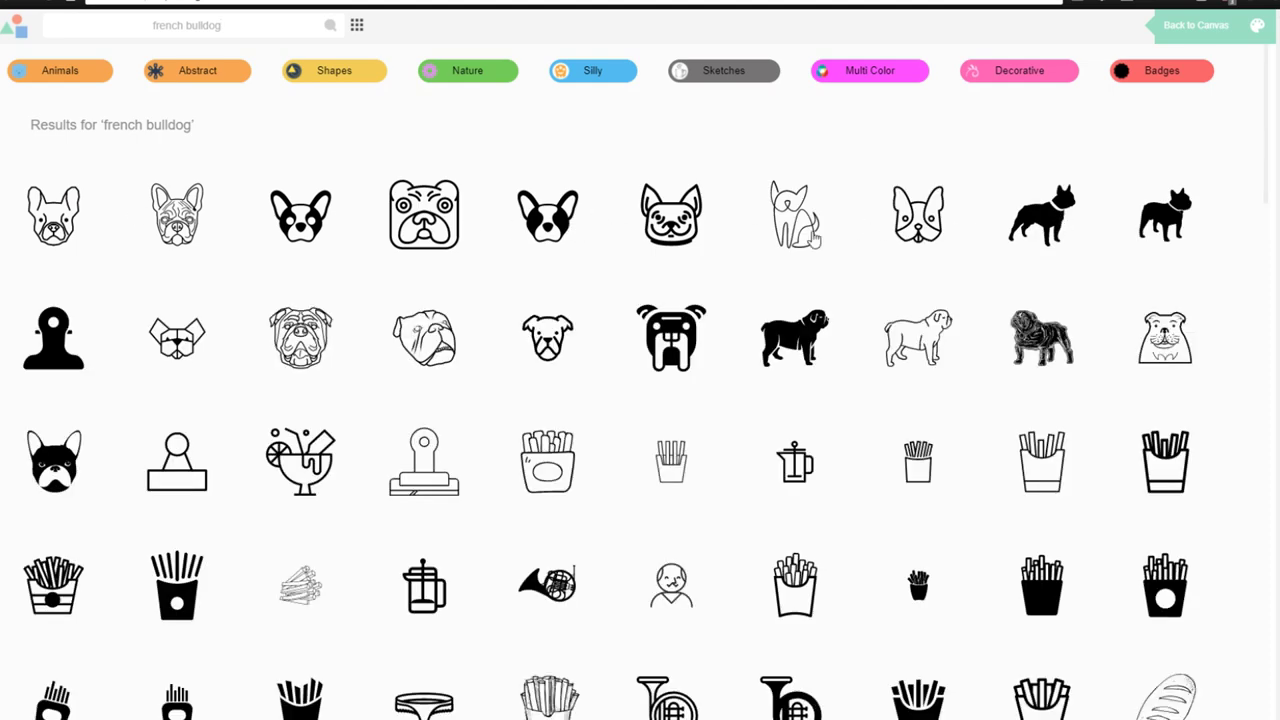
scroll(474, 440, down, 1)
scroll(473, 437, up, 1)
Search the clipart for bulldog and place the standing black French bulldog silhouette in the middle of the pink circle.
drag(247, 27, 111, 28)
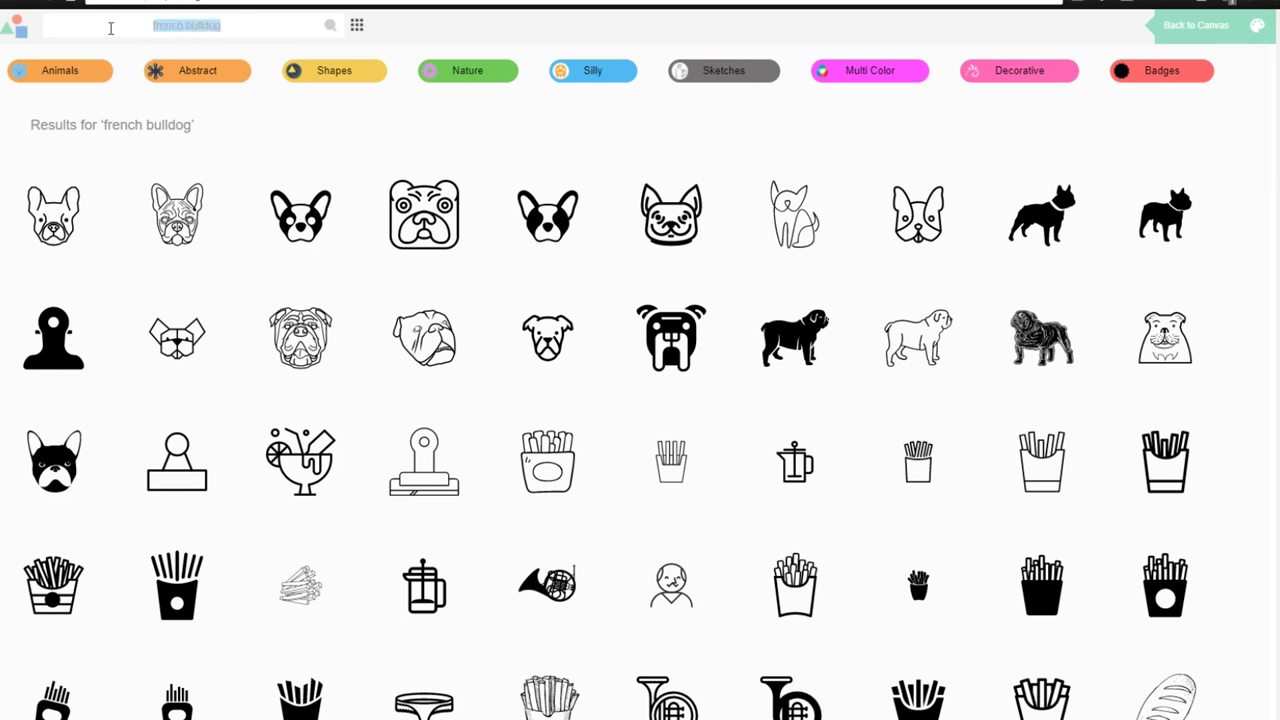
text(bul)
key(Return)
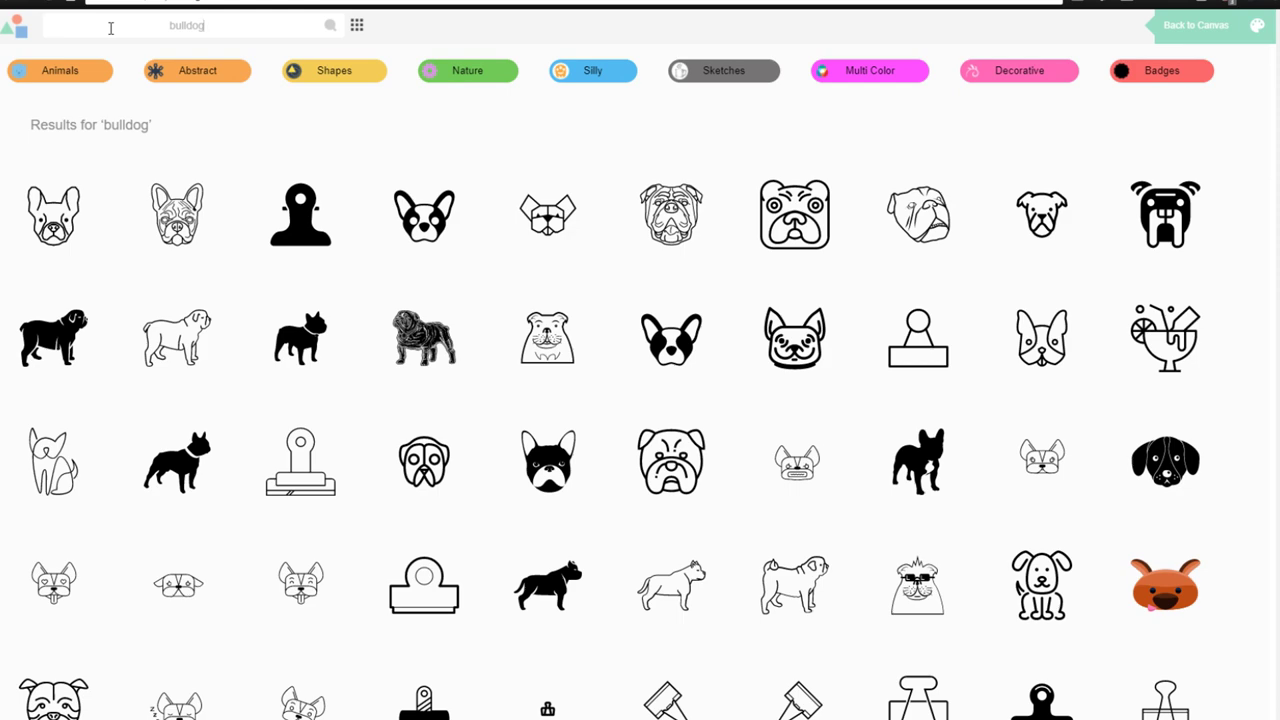
click(300, 340)
drag(698, 343, 677, 318)
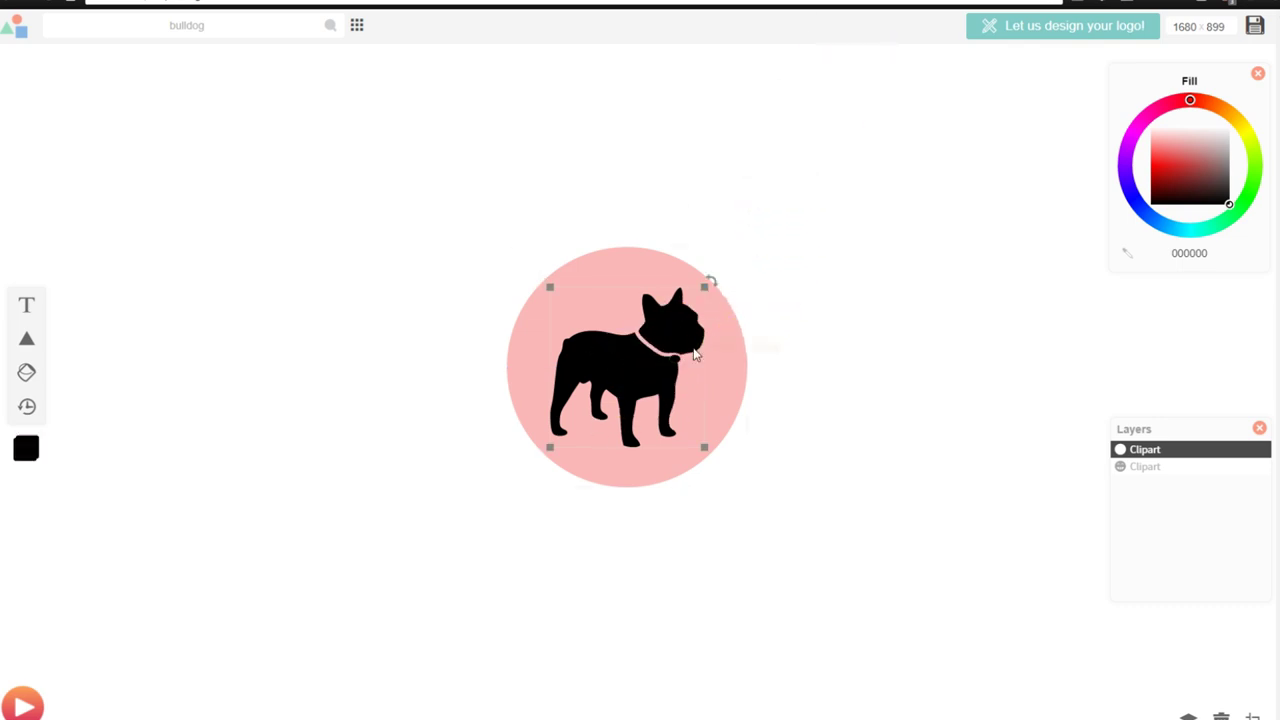
Set the bulldog silhouette's fill to white ffffff.
click(1203, 128)
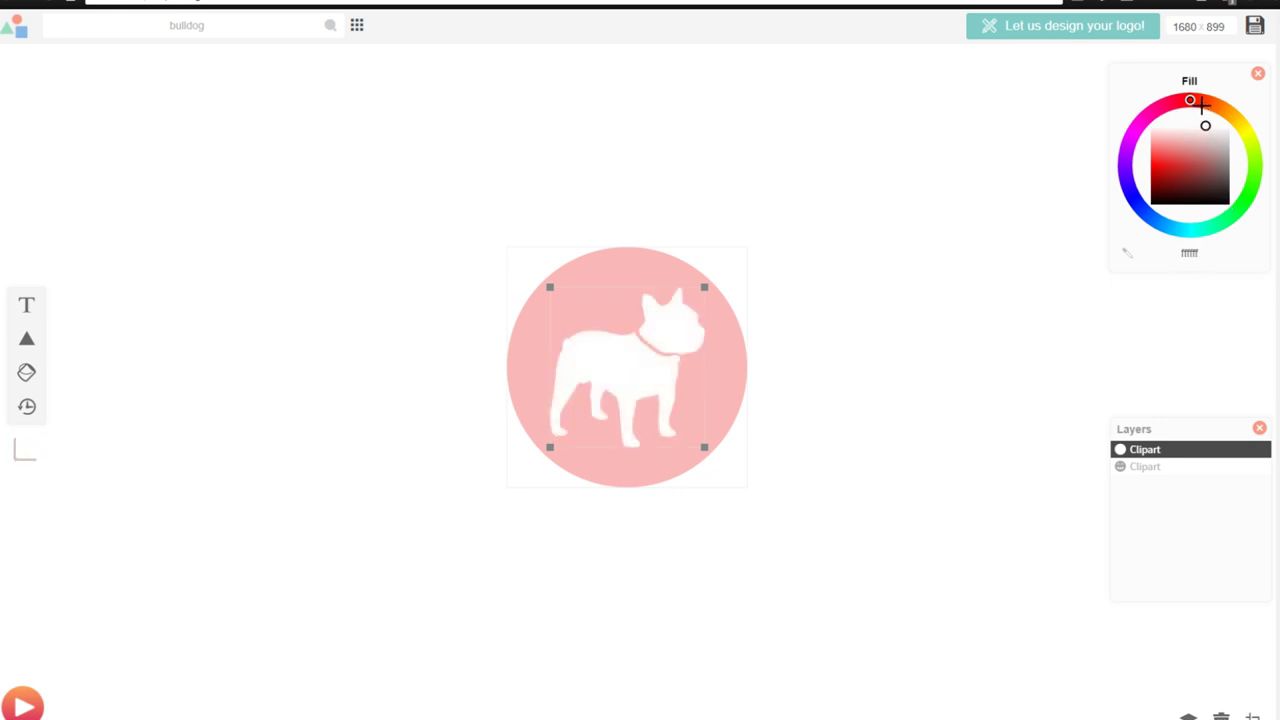
click(590, 155)
click(543, 335)
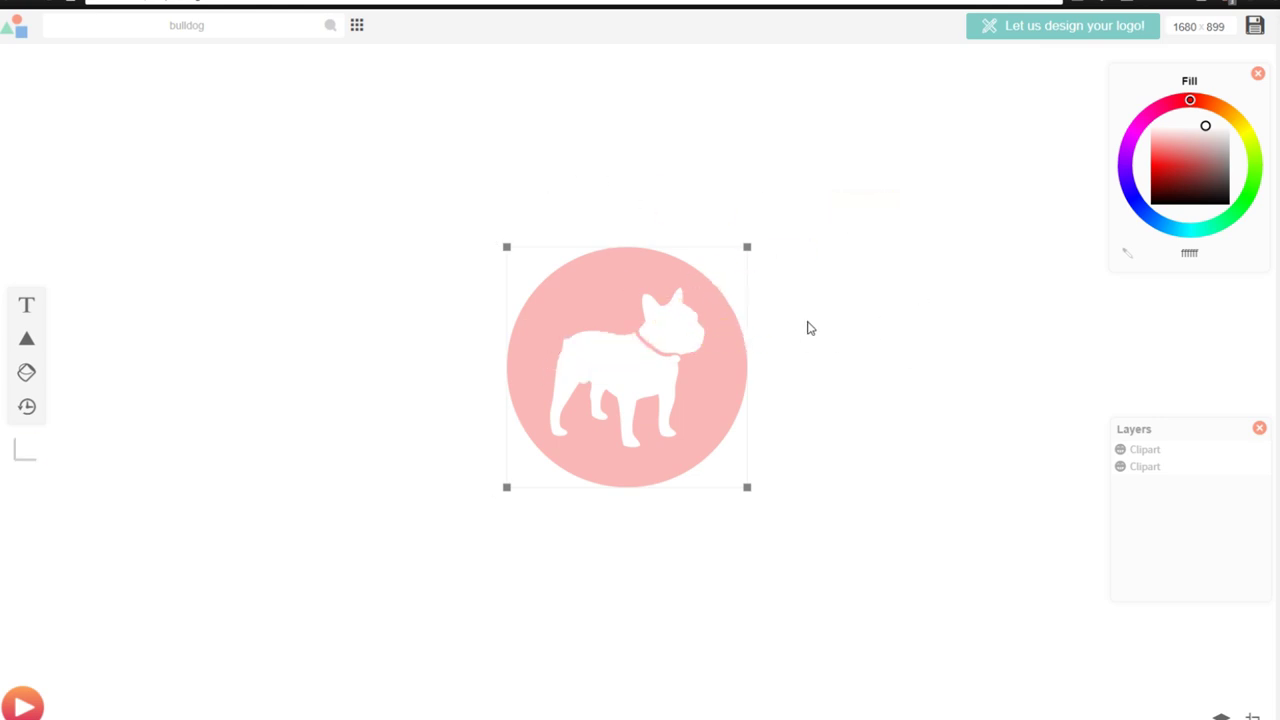
click(26, 305)
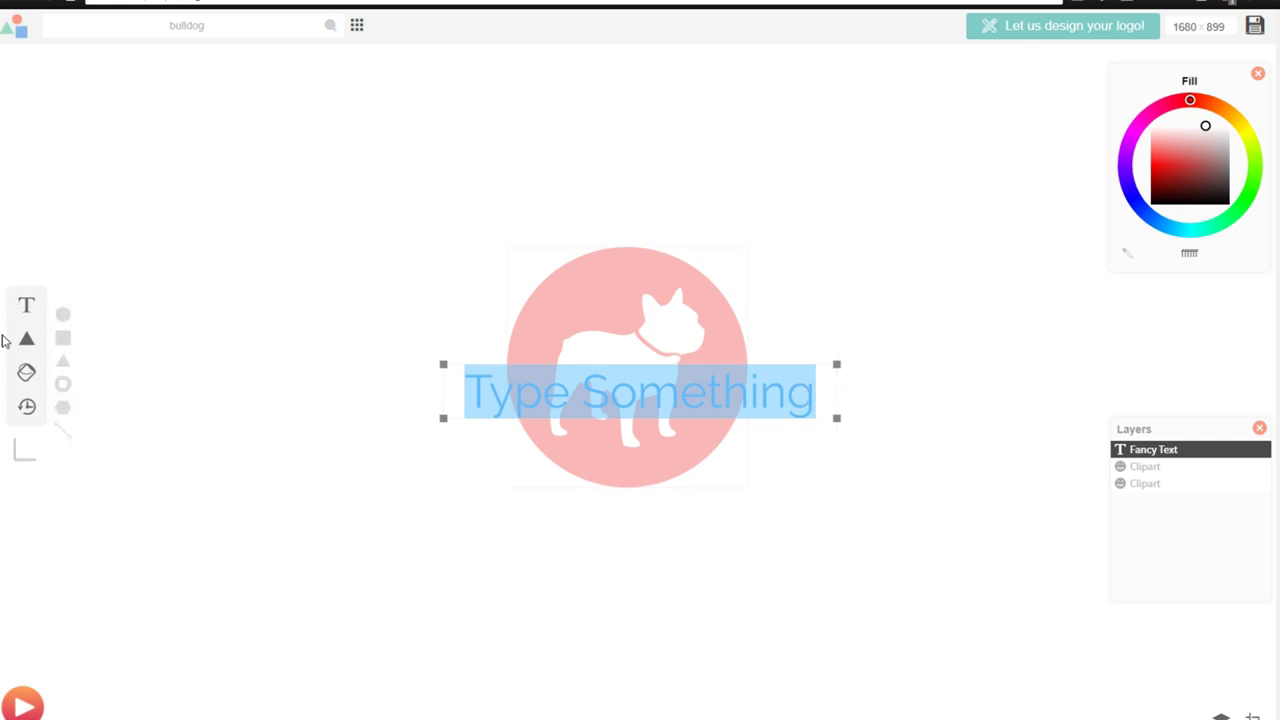
click(1171, 449)
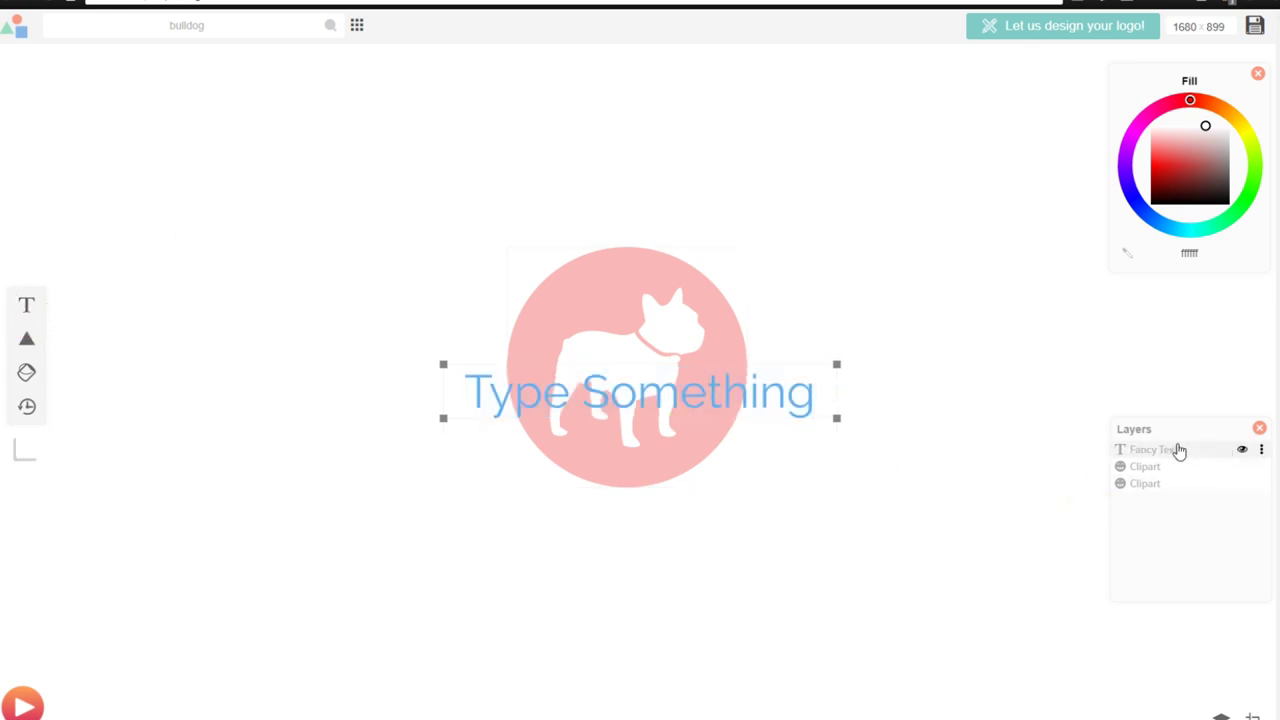
click(1262, 451)
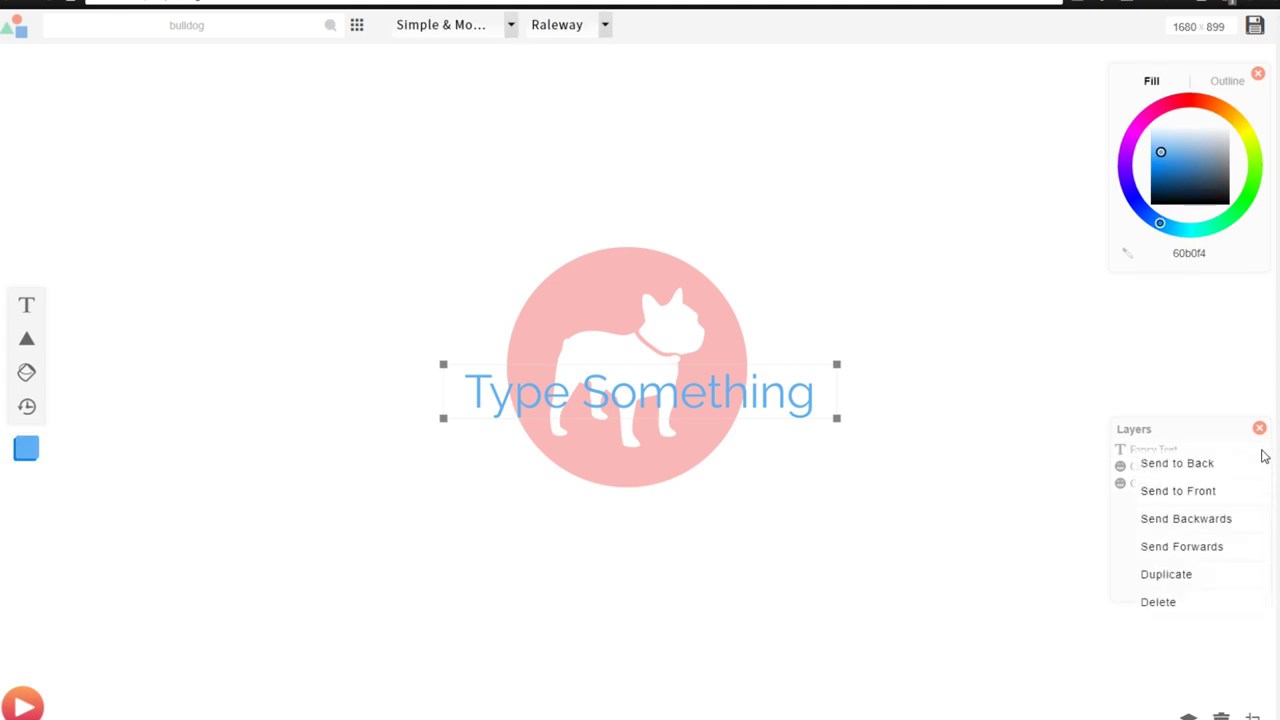
click(1174, 607)
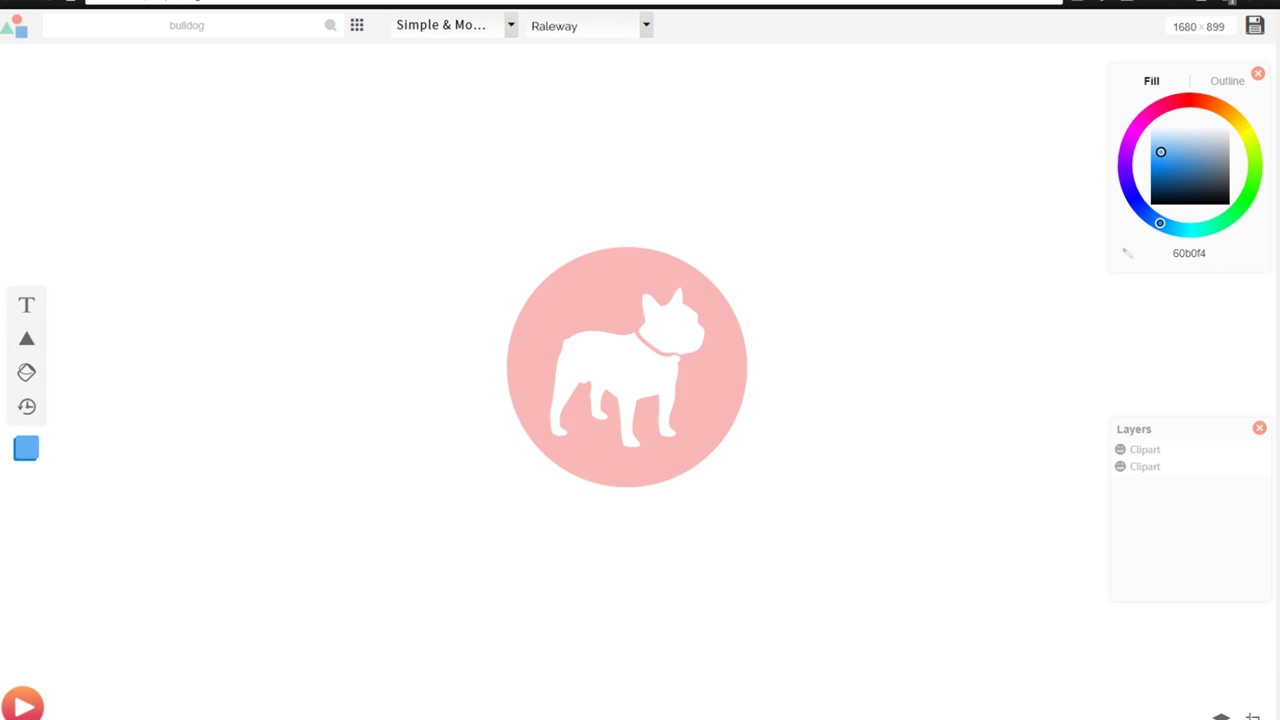
Download the free low-quality logo, agreeing to give credit, and open the downloaded PNG for viewing in Photos.
click(1255, 28)
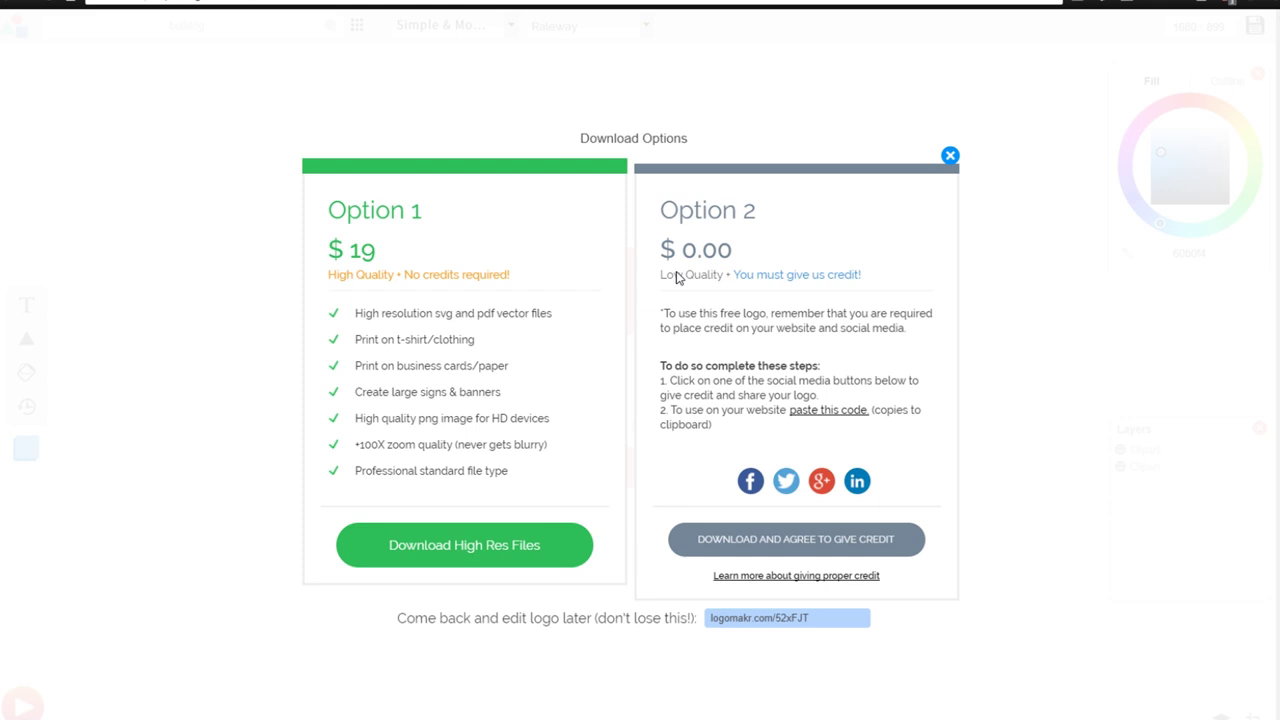
click(845, 546)
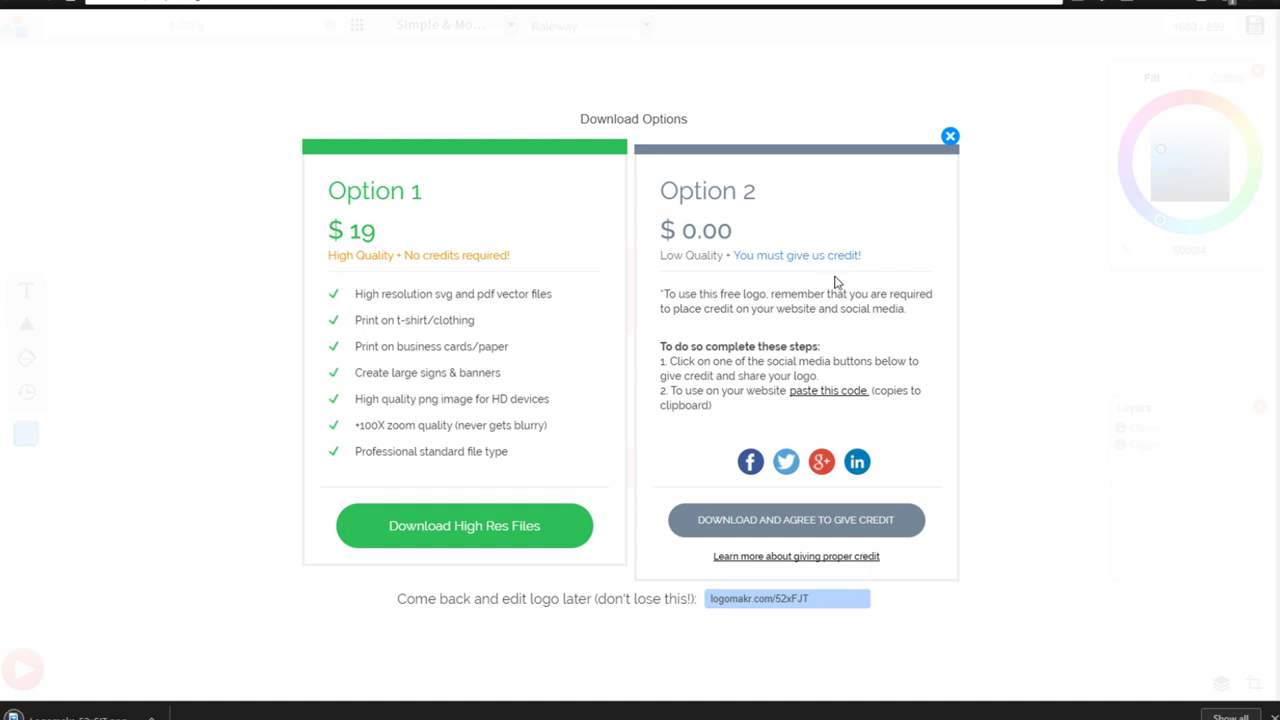
click(123, 710)
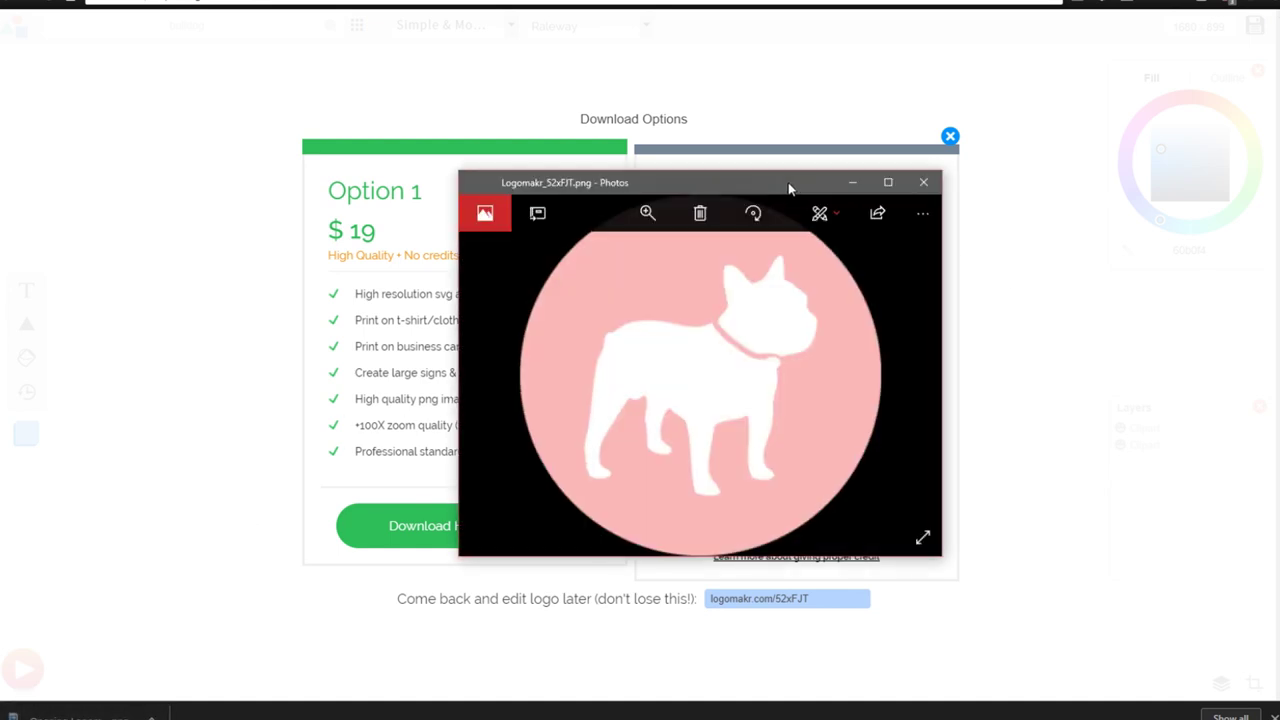
drag(786, 192, 716, 167)
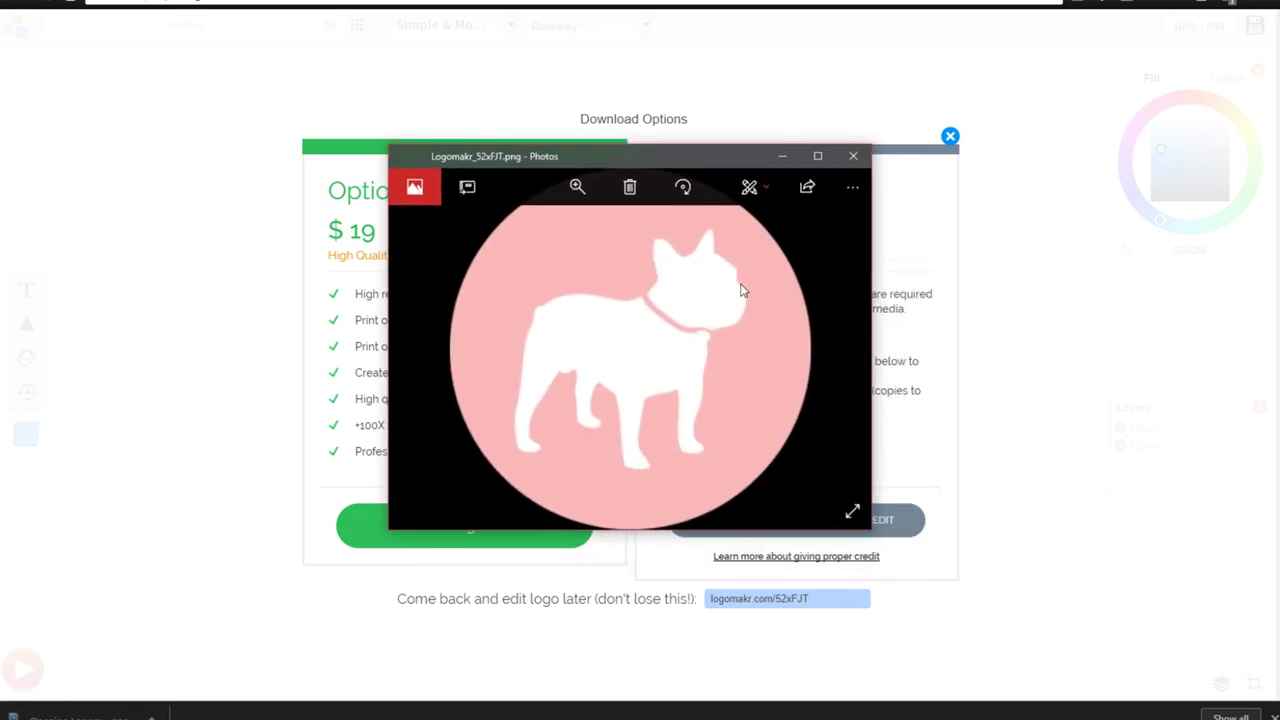
View the downloaded logo PNG full screen, then shrink its Photos window and move it around over the download options.
click(852, 510)
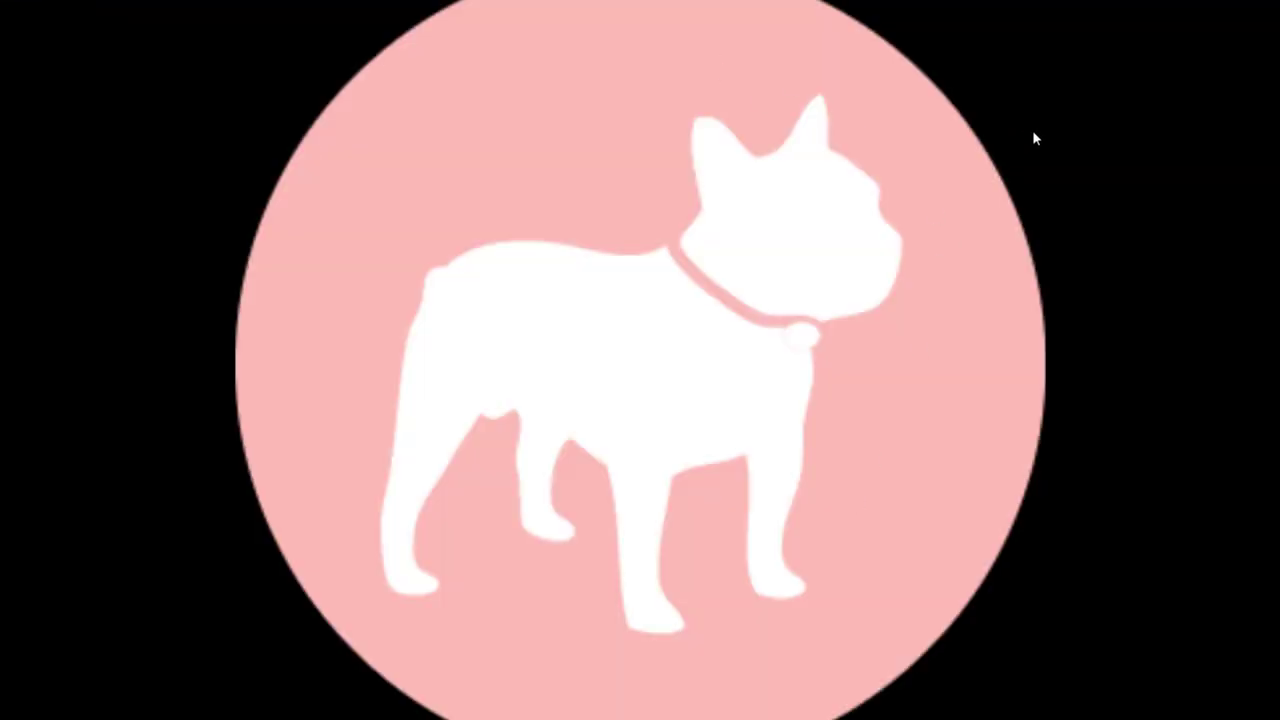
key(Escape)
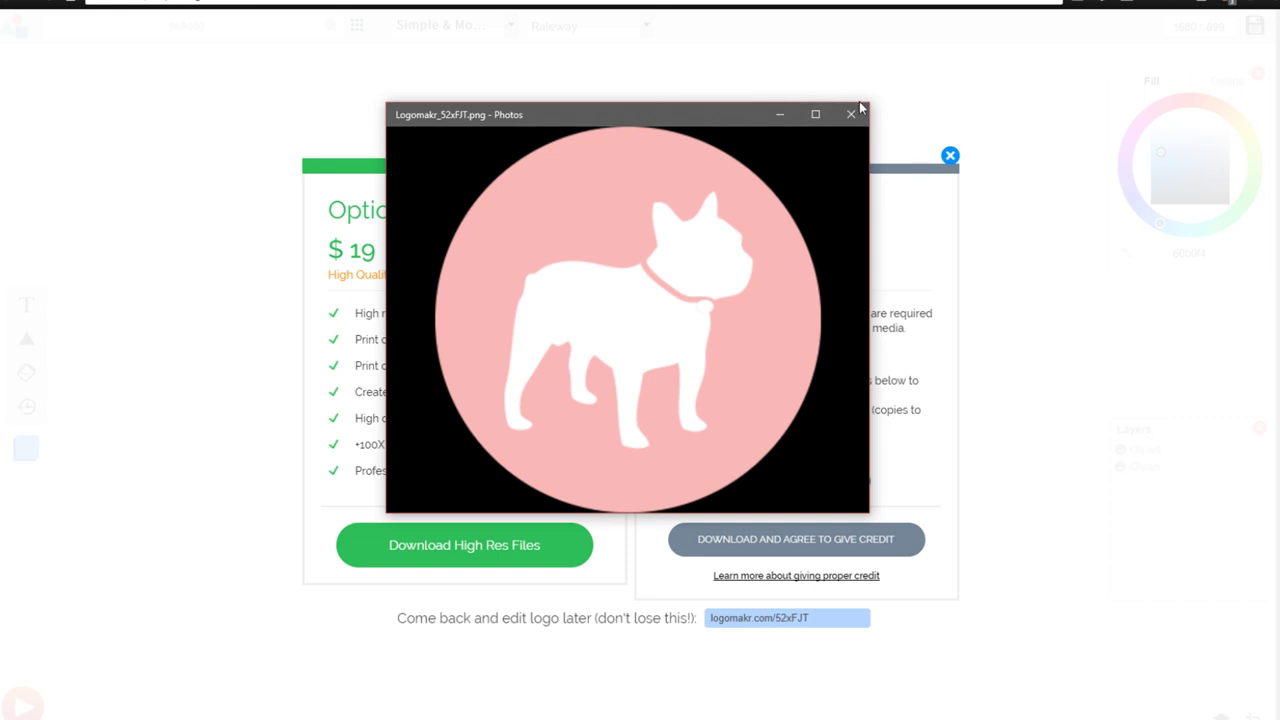
drag(869, 99, 485, 328)
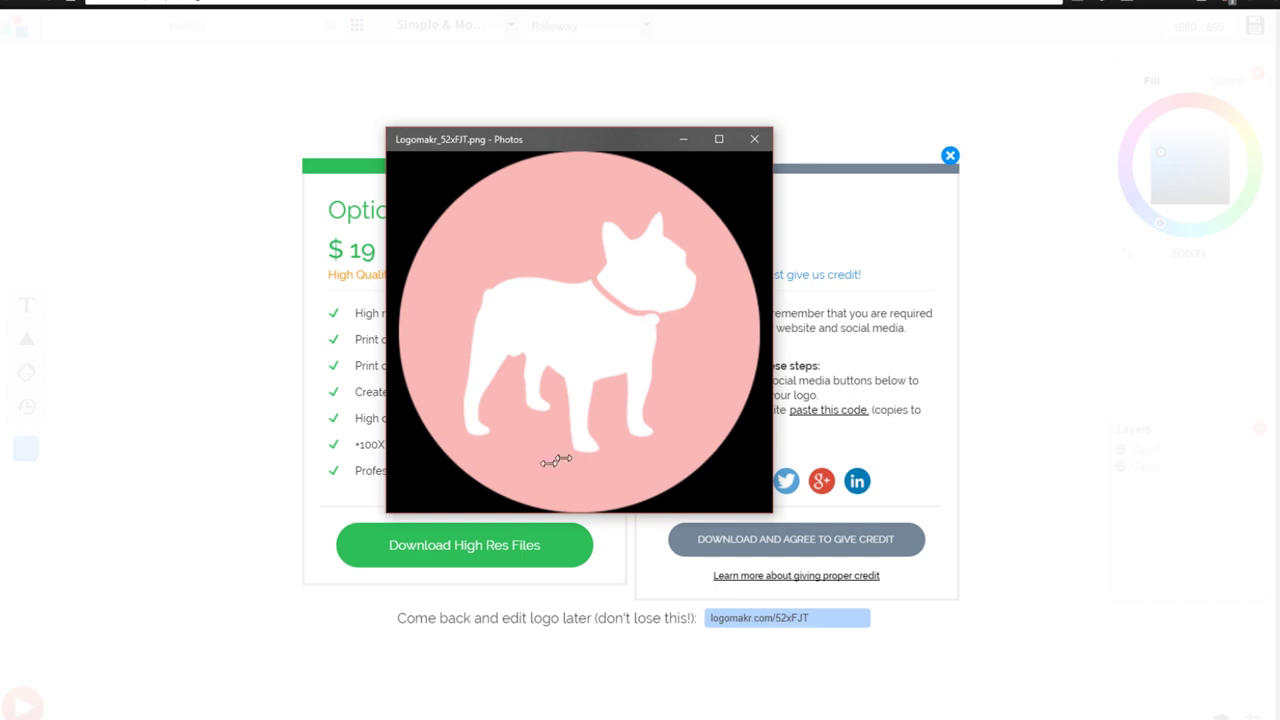
drag(603, 142, 663, 122)
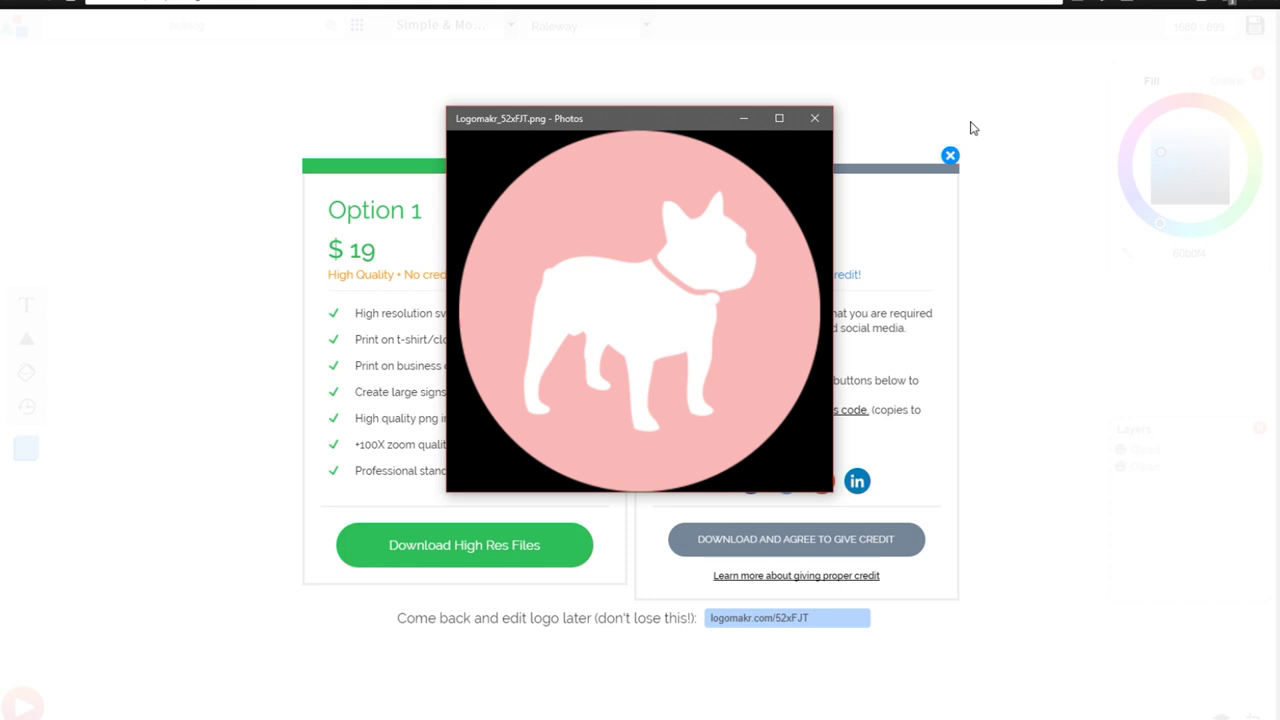
drag(658, 112, 507, 175)
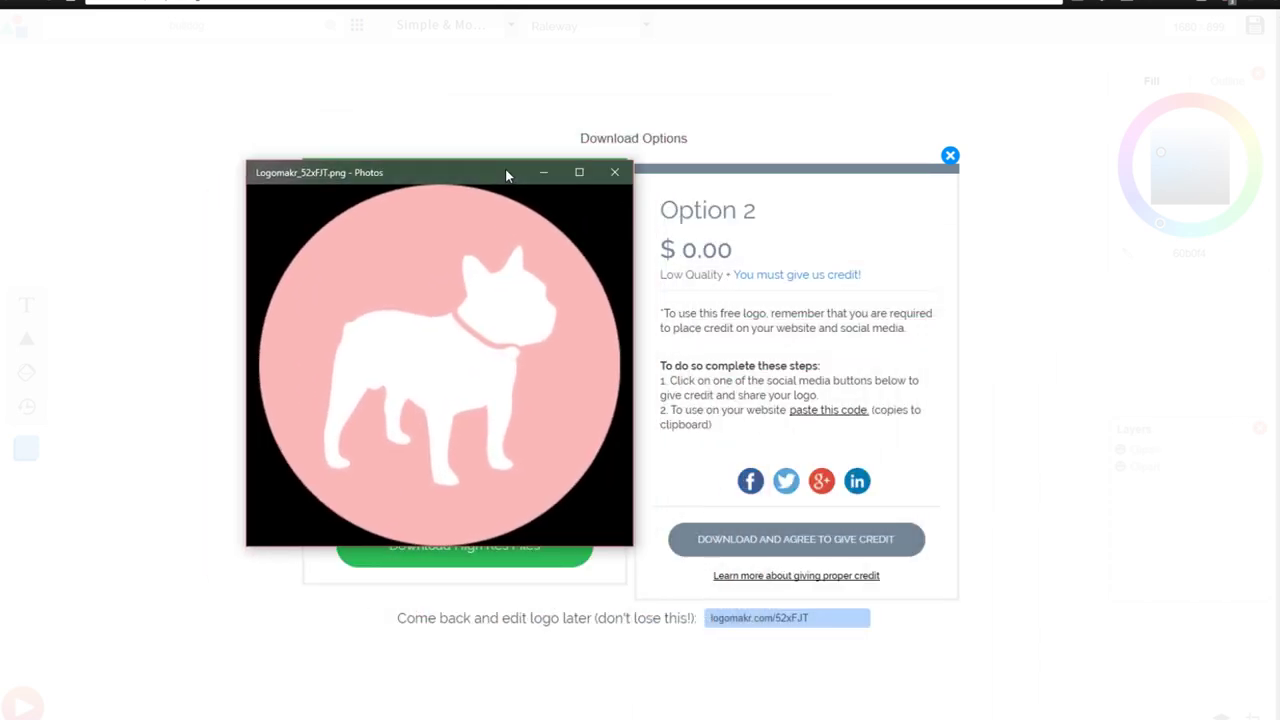
drag(507, 174, 690, 170)
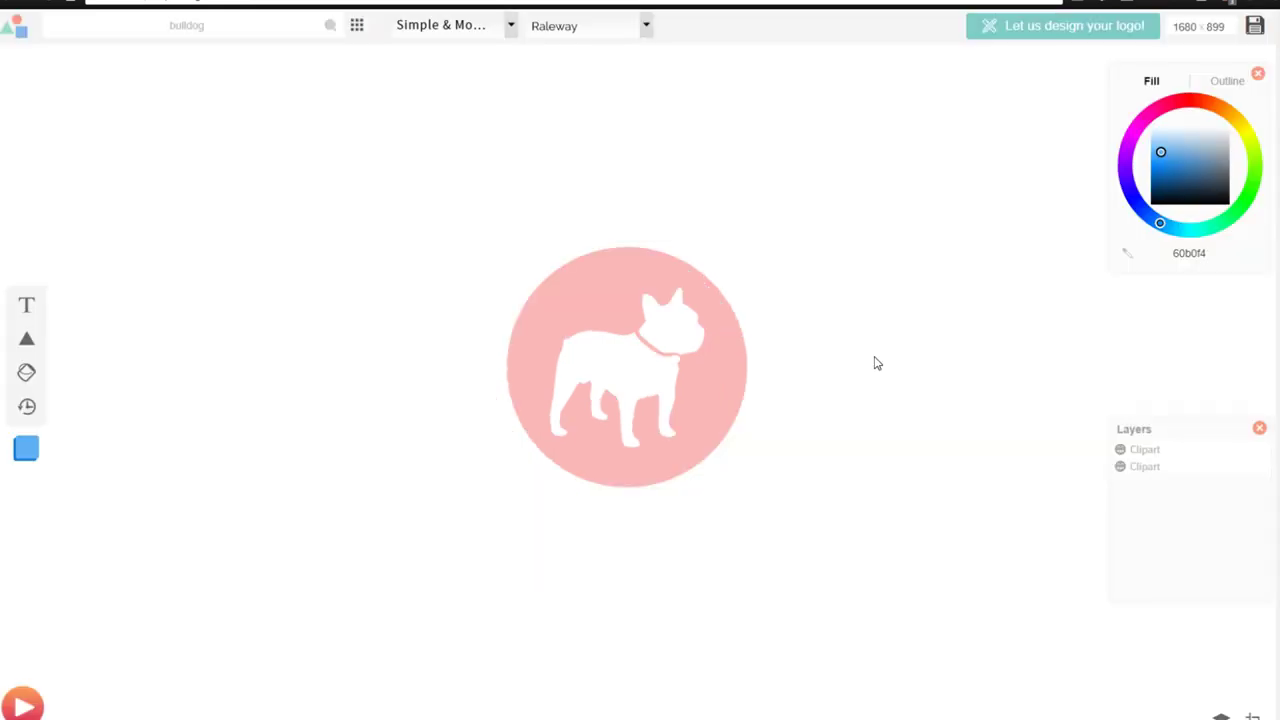
Add a text object reading FRENCHIE LIFE to the logo.
click(586, 309)
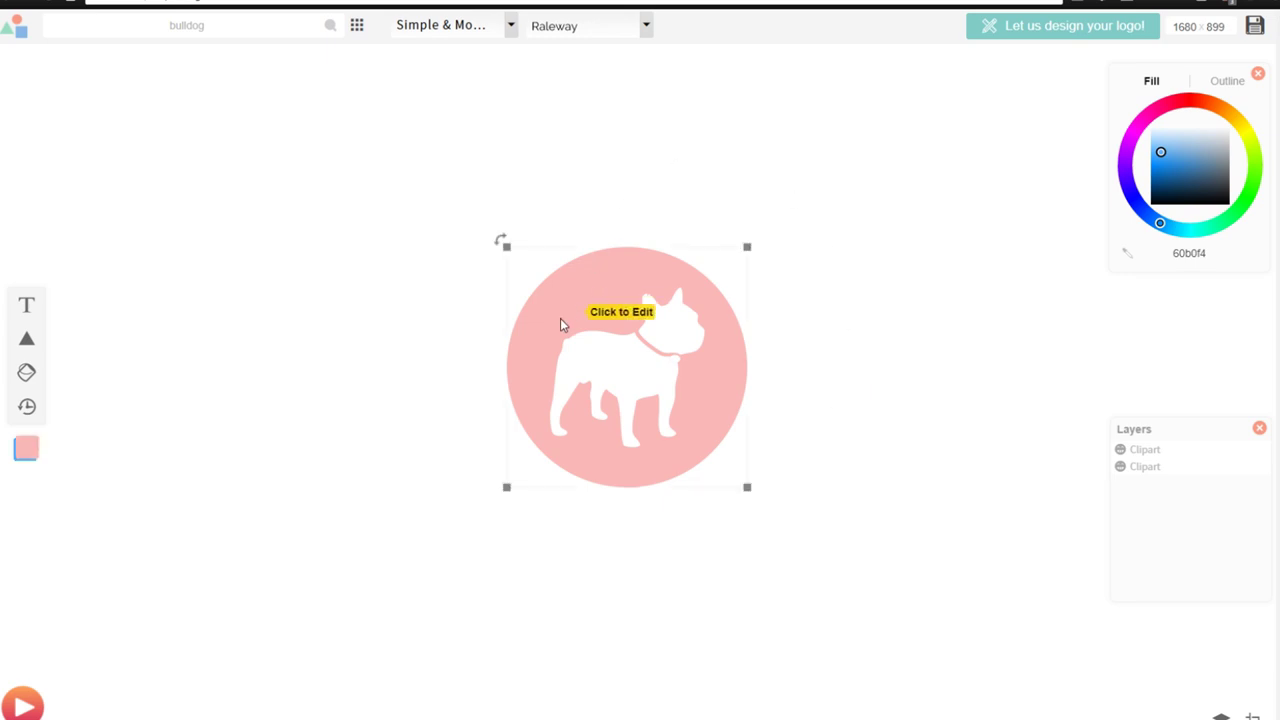
click(27, 308)
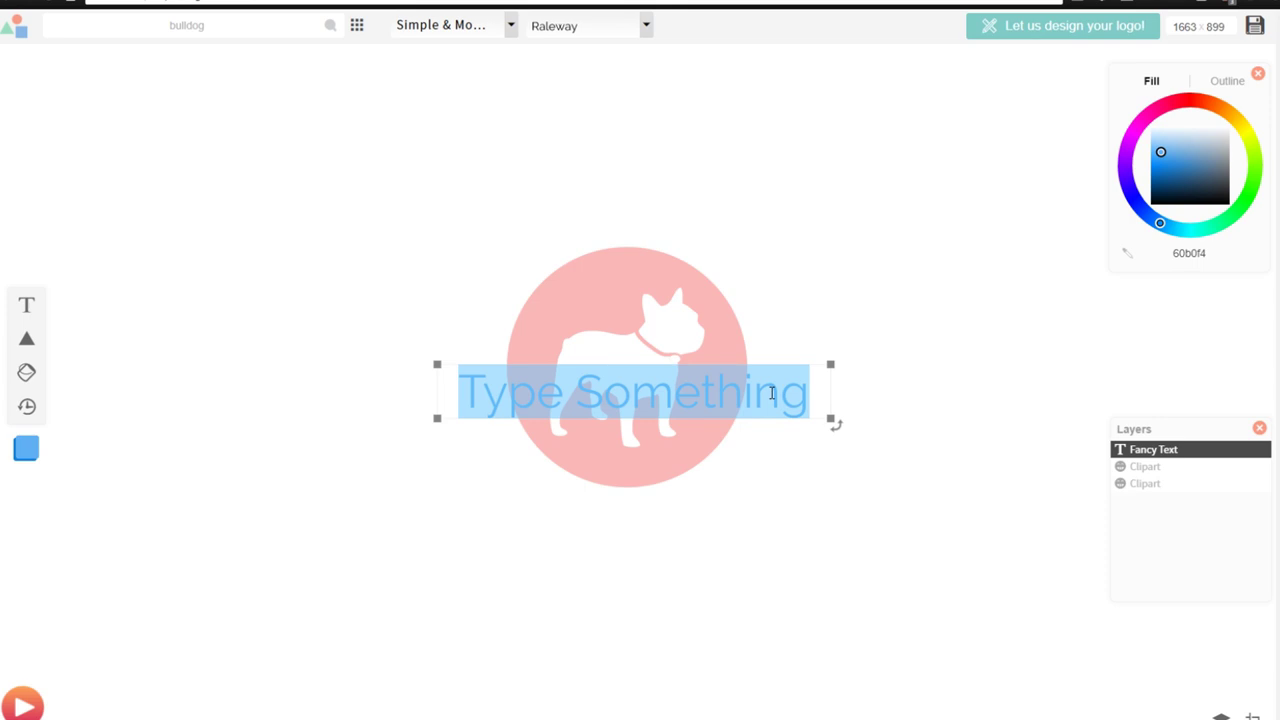
text(FRENCHIN)
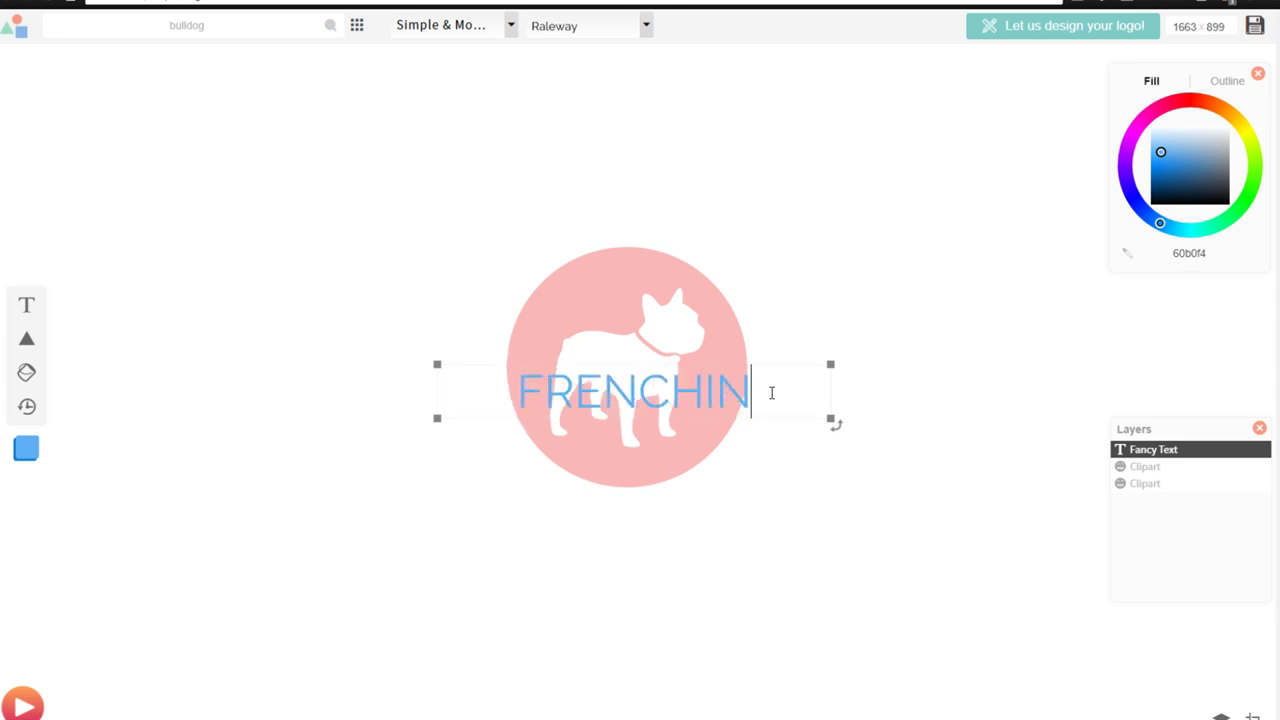
key(BackSpace)
text(E LIFE)
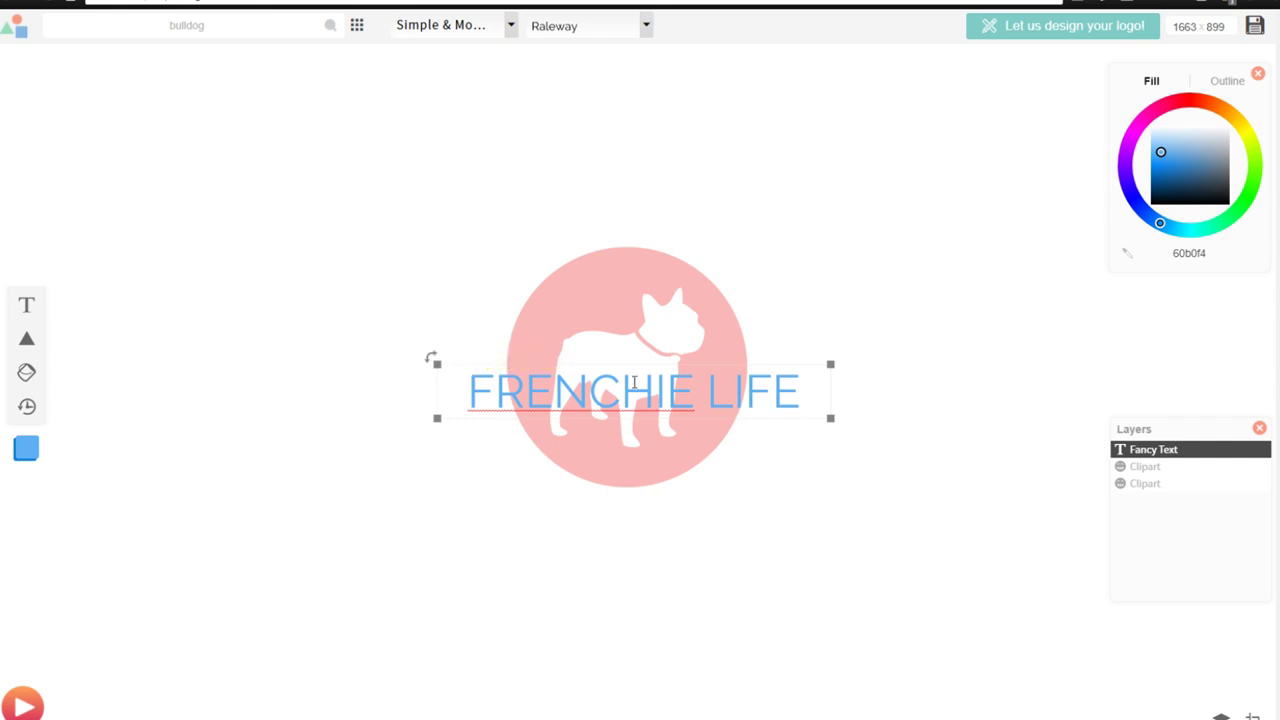
Move the FRENCHIE LIFE text to the right of the pink circle, vertically centred on it.
drag(478, 373, 1142, 366)
click(832, 393)
click(929, 380)
key(ctrl+minus)
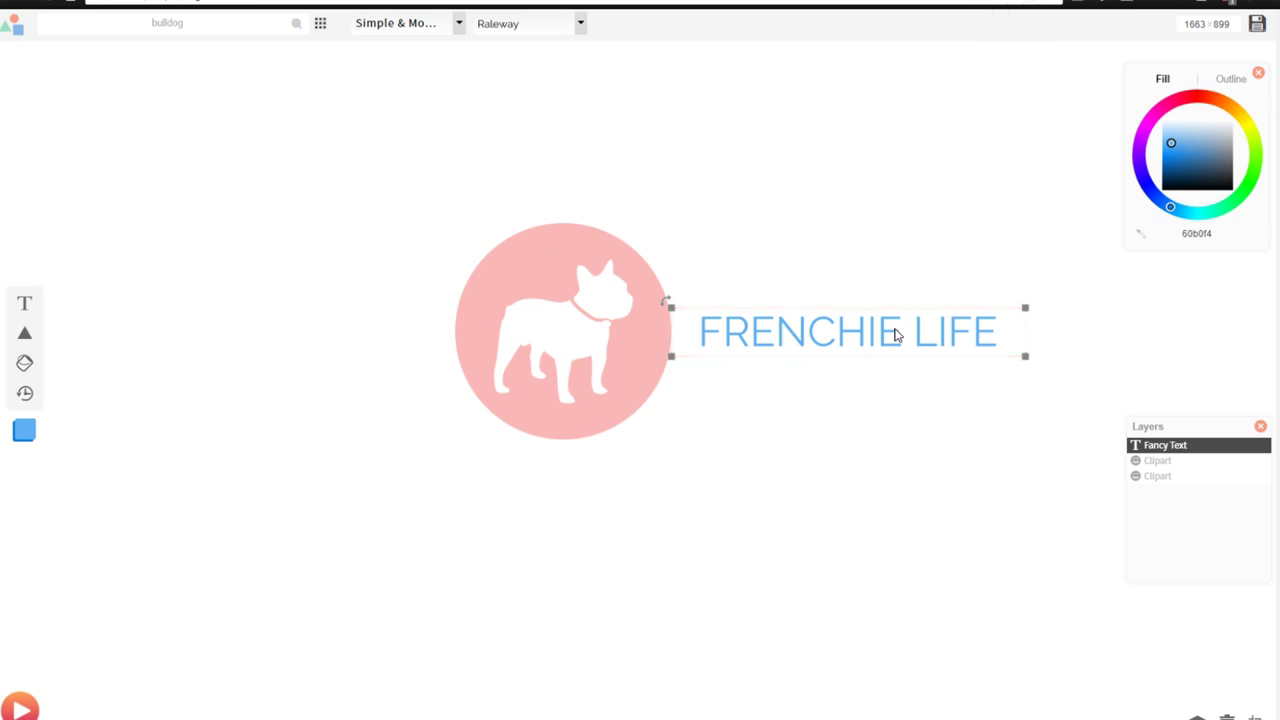
mouse_move(824, 335)
mouse_down()
mouse_move(845, 305)
mouse_move(826, 333)
mouse_up()
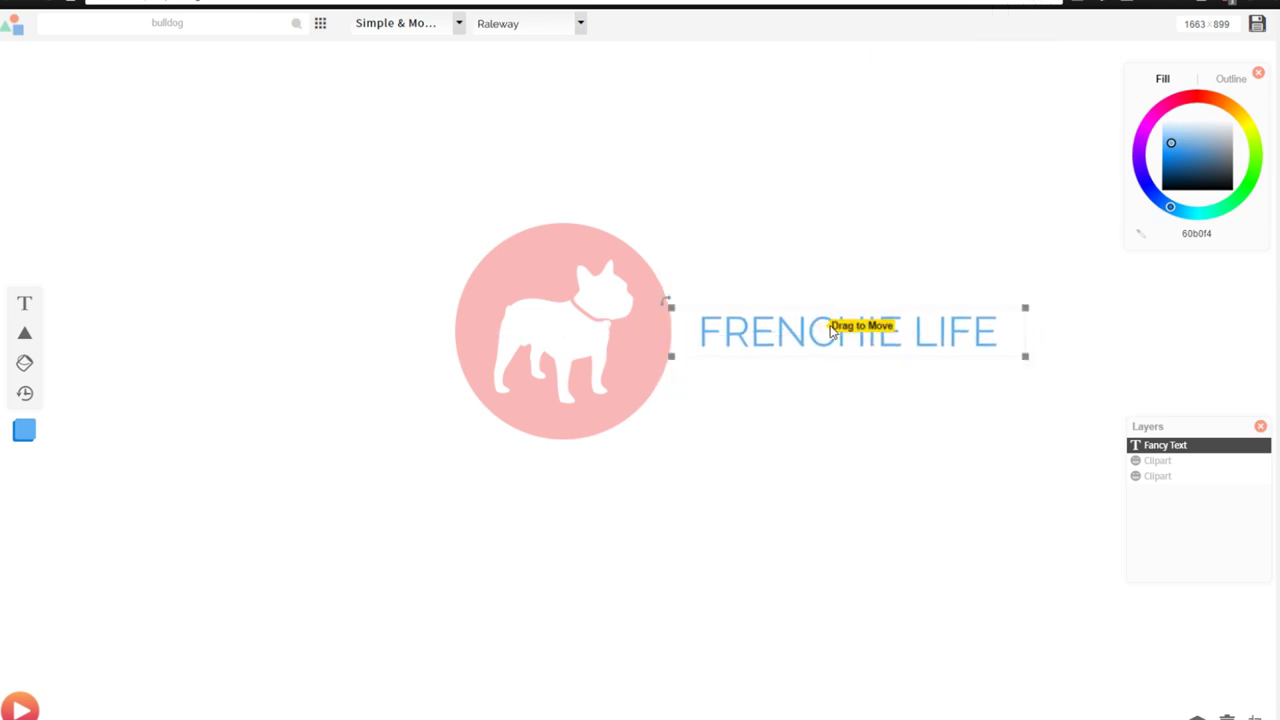
click(894, 286)
click(910, 338)
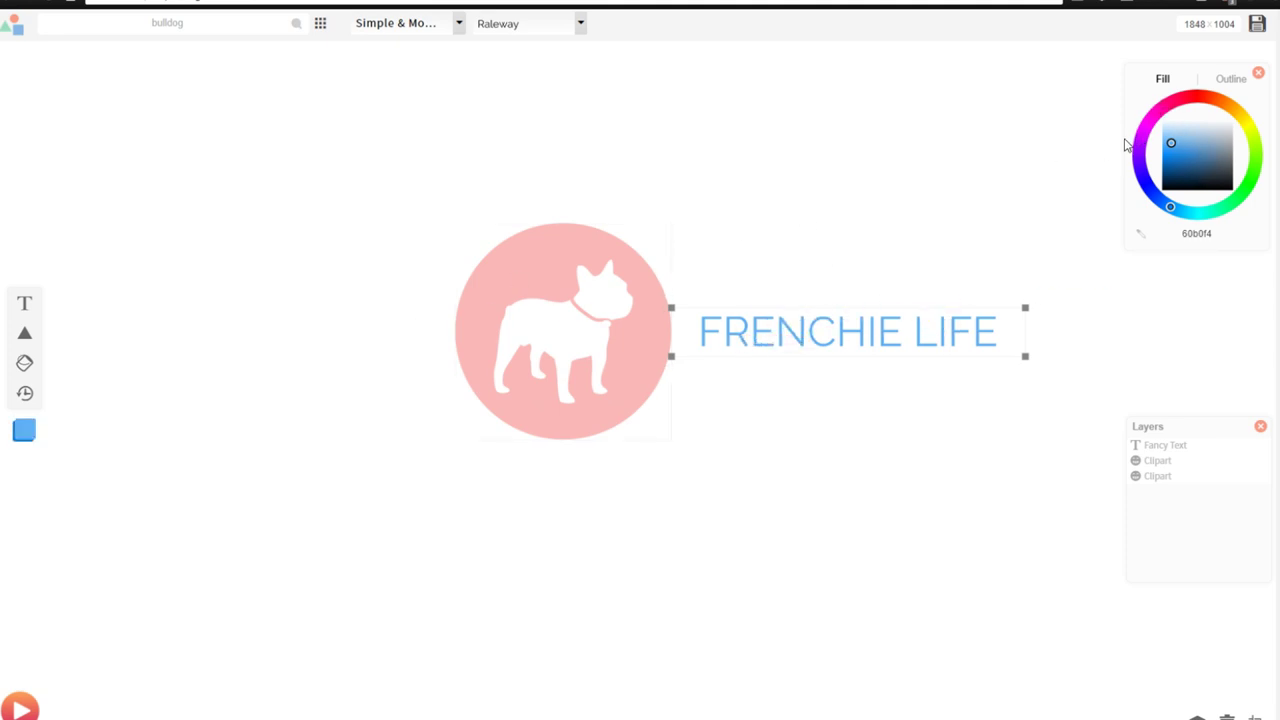
Recolour the FRENCHIE LIFE text with the Eyedropper, sampling the circle's pink fbb8b8.
click(526, 268)
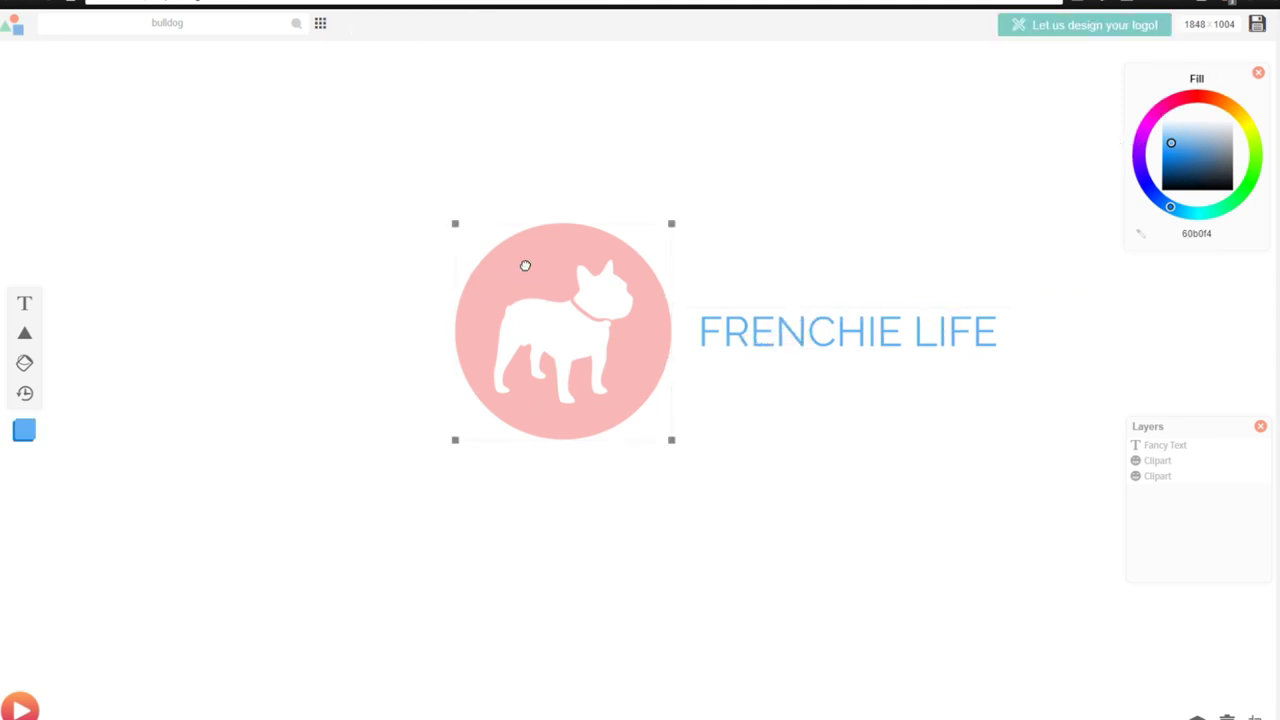
click(845, 332)
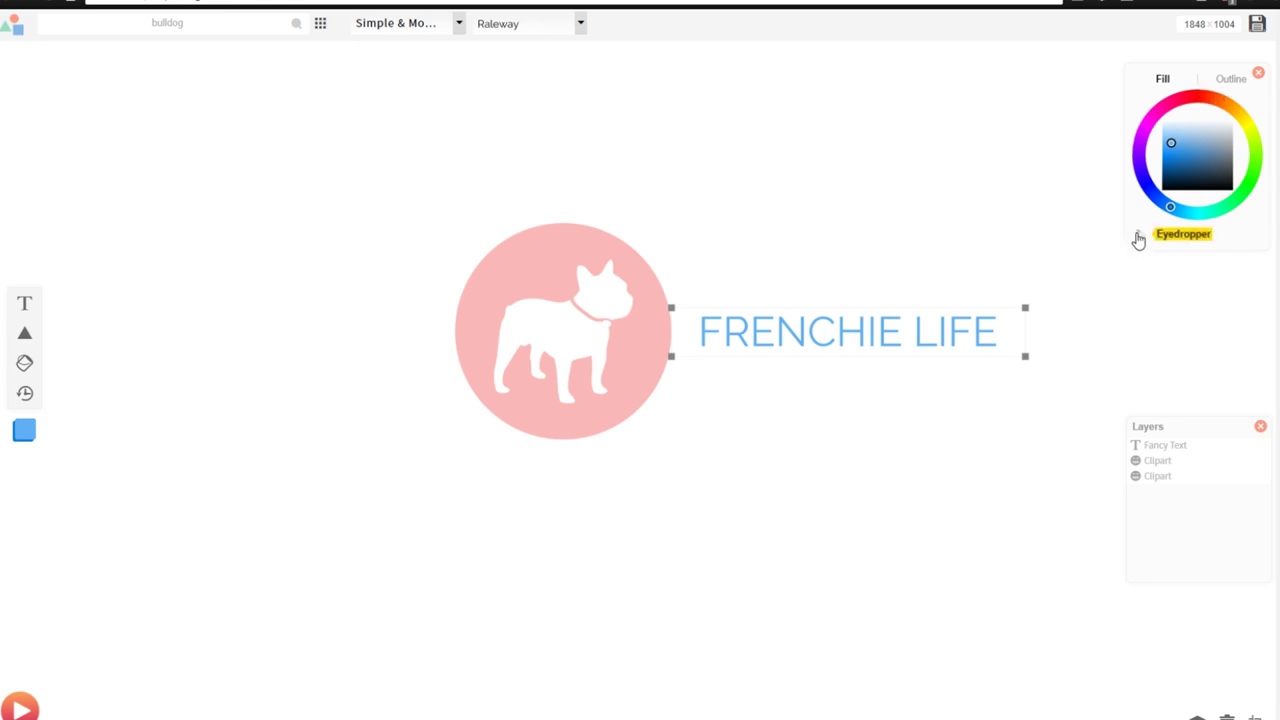
click(1138, 240)
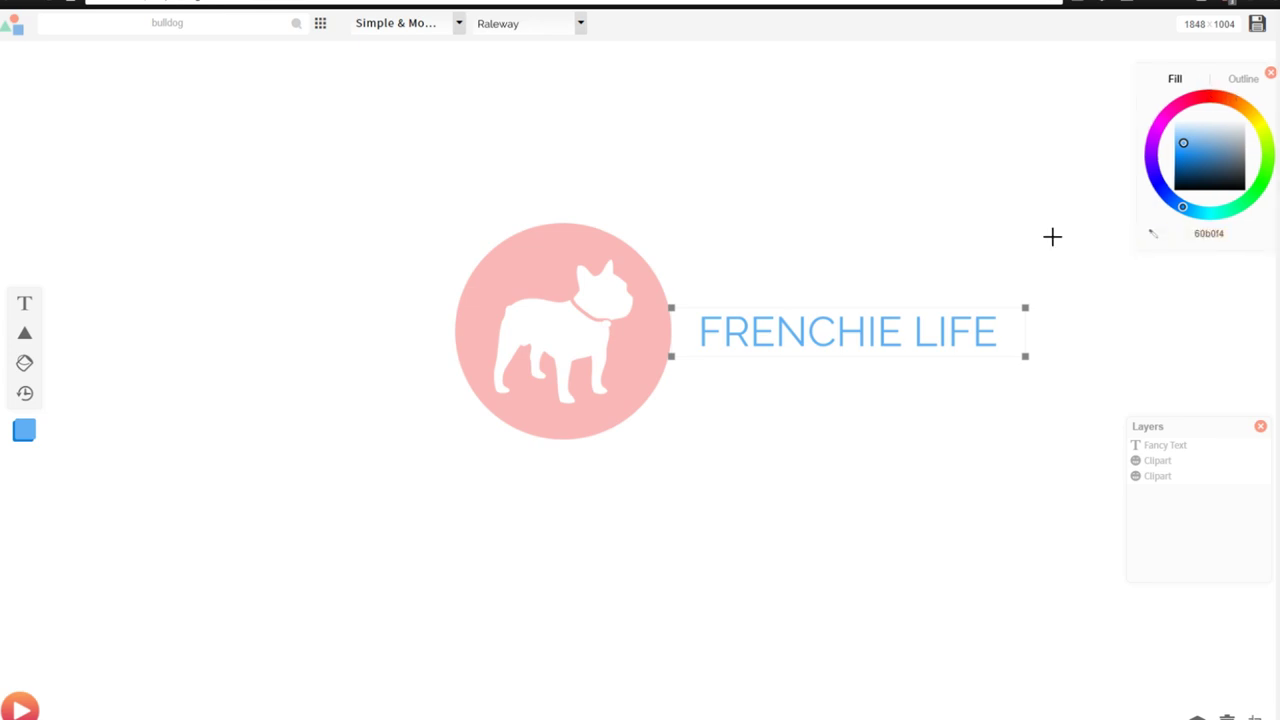
click(574, 266)
click(838, 264)
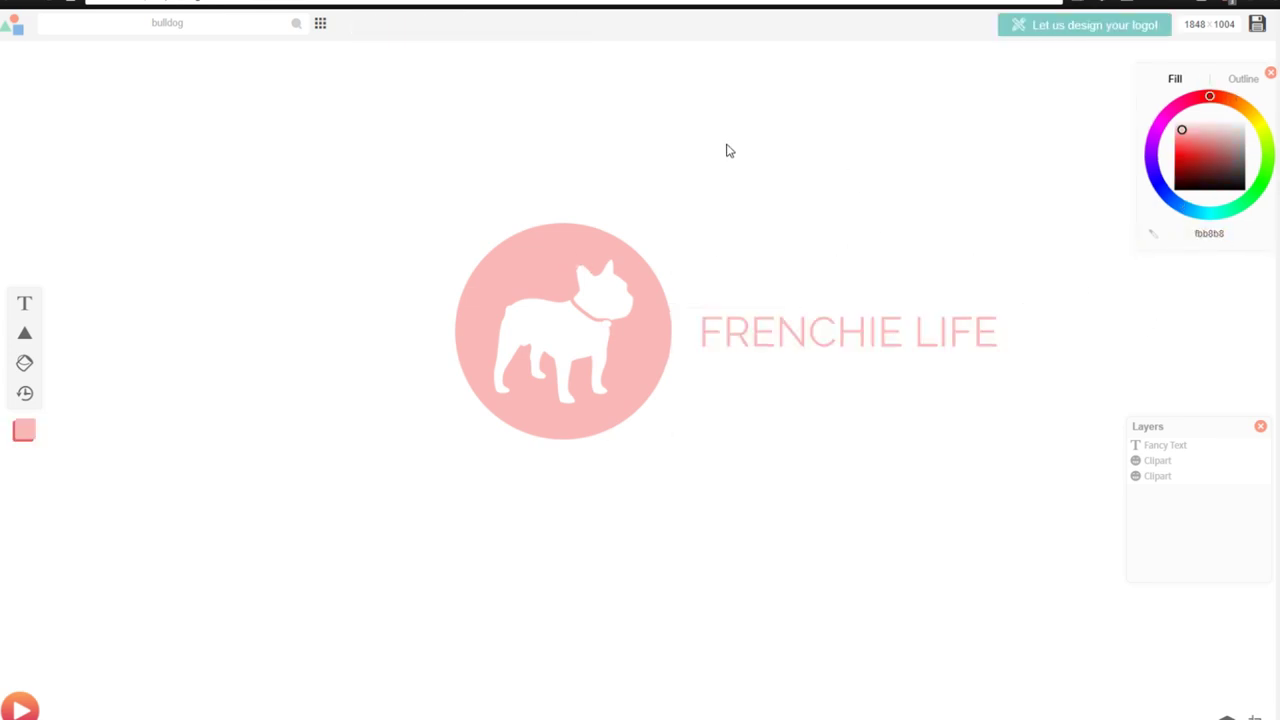
click(960, 334)
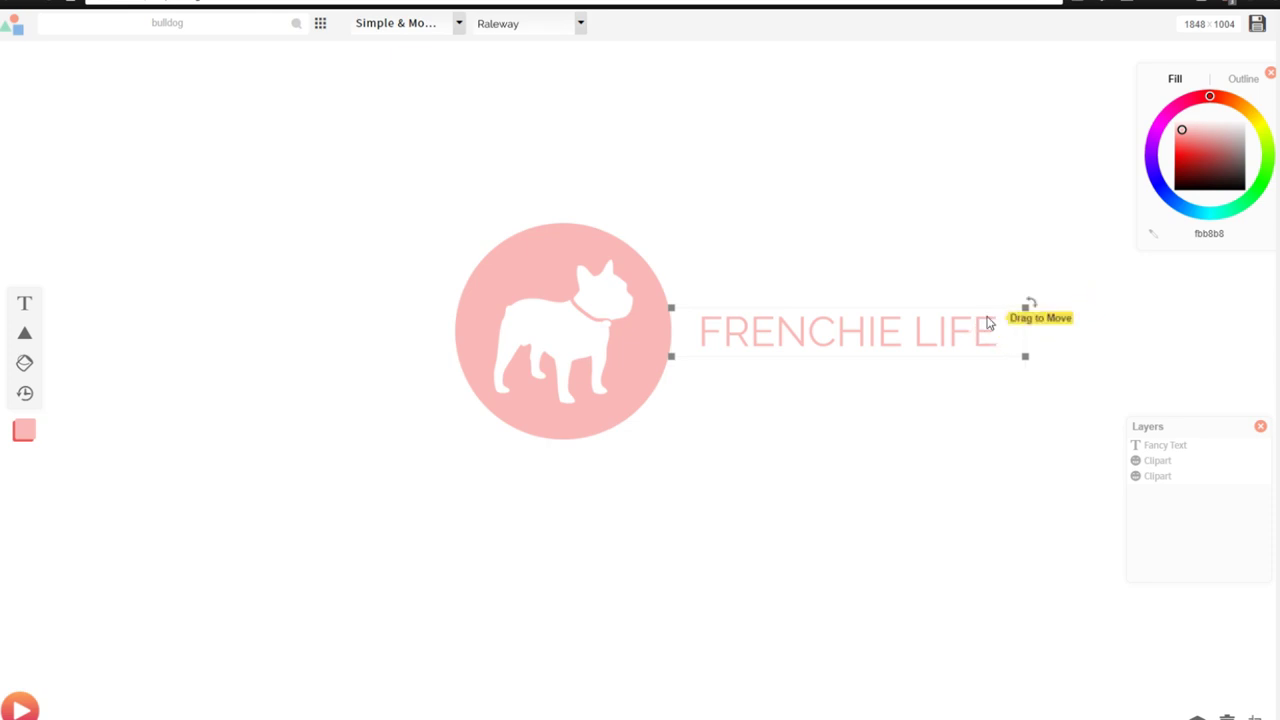
click(23, 306)
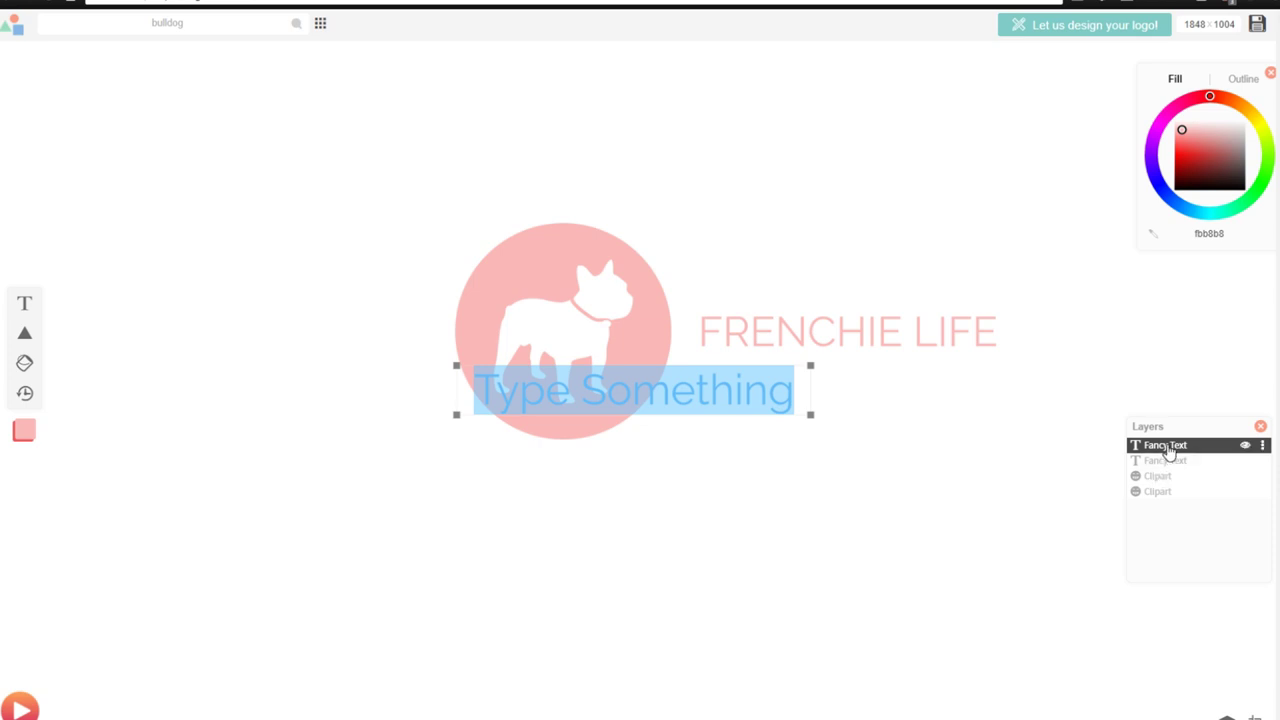
click(1203, 452)
click(1262, 446)
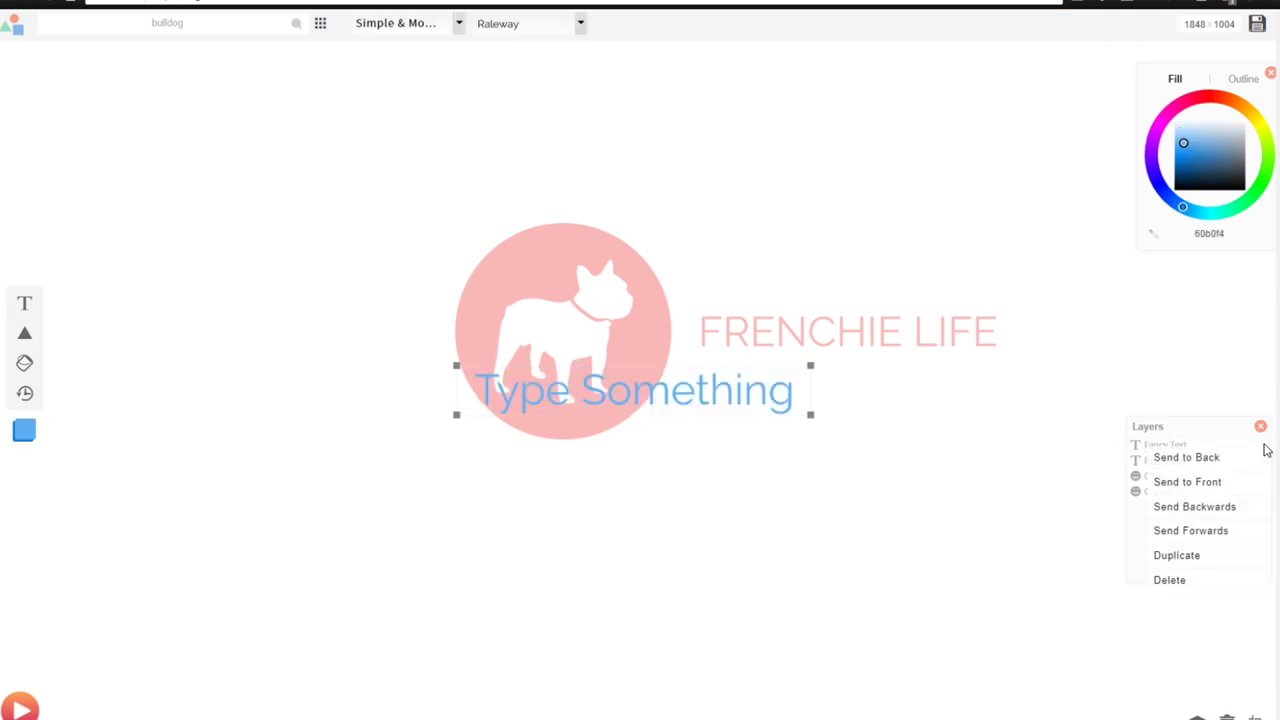
click(1167, 580)
Try the Decorative font Emblema One on the FRENCHIE LIFE text.
click(891, 335)
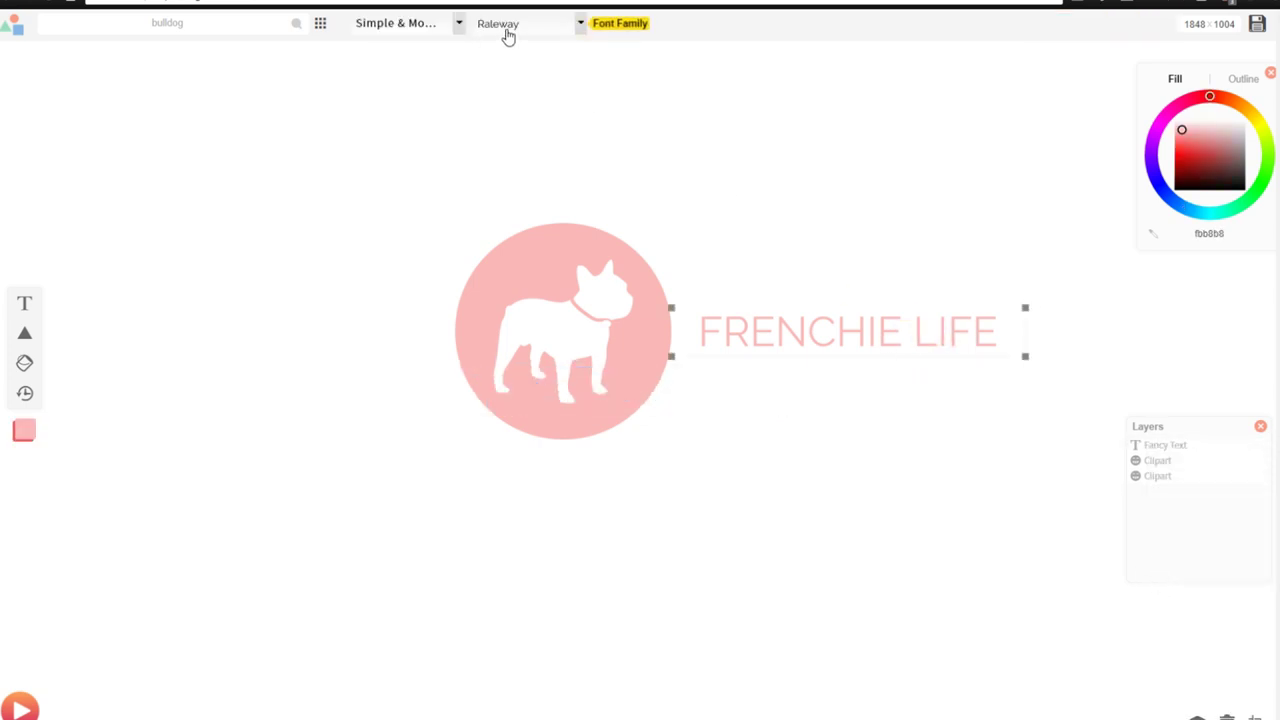
click(458, 28)
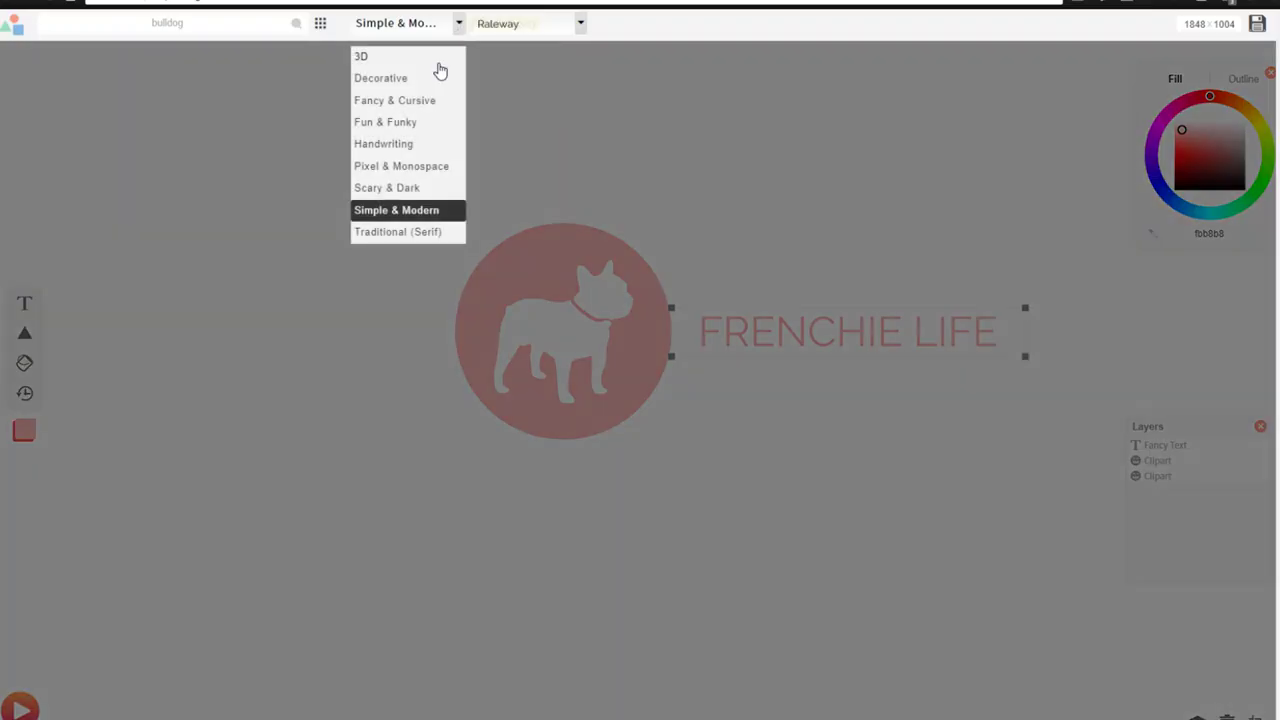
click(409, 86)
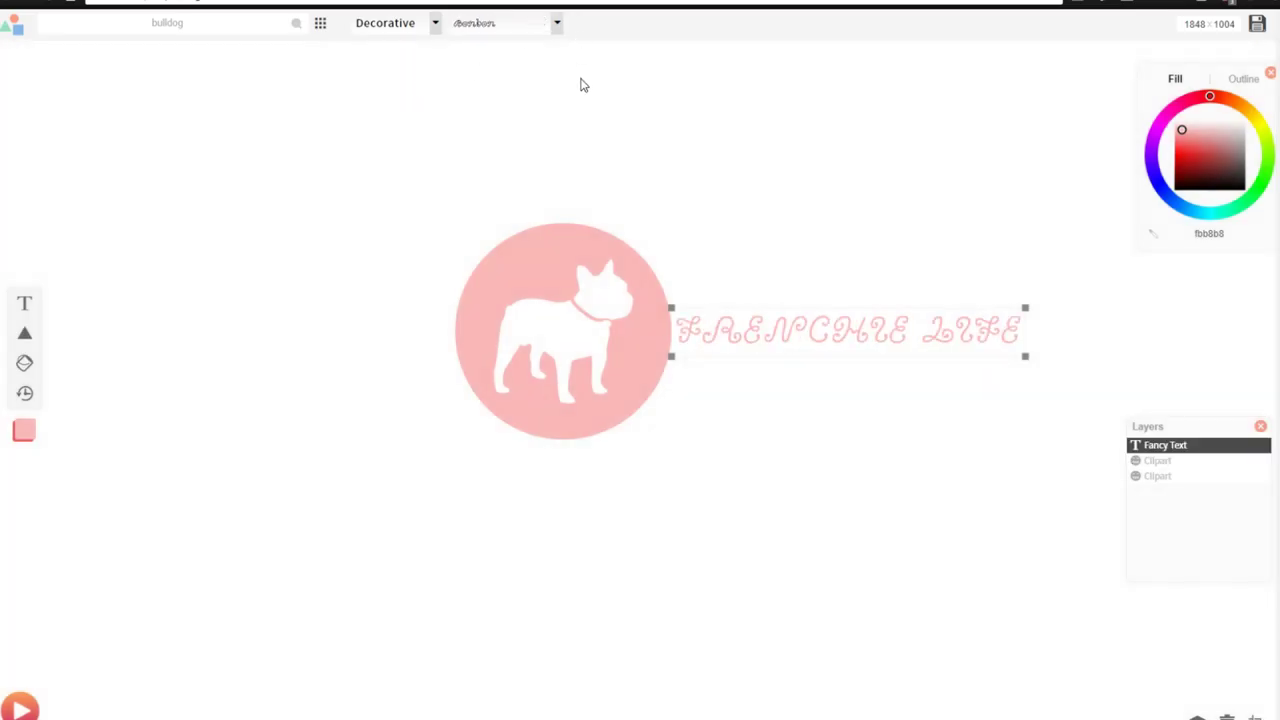
click(558, 26)
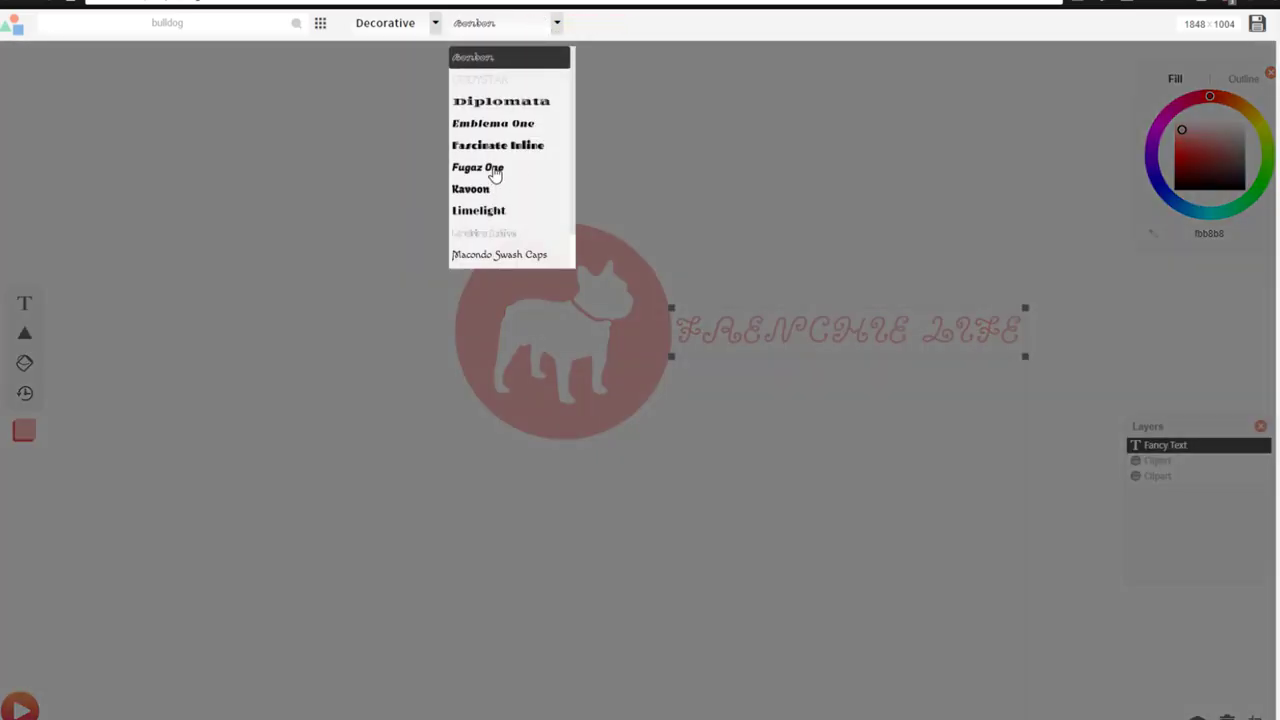
click(497, 123)
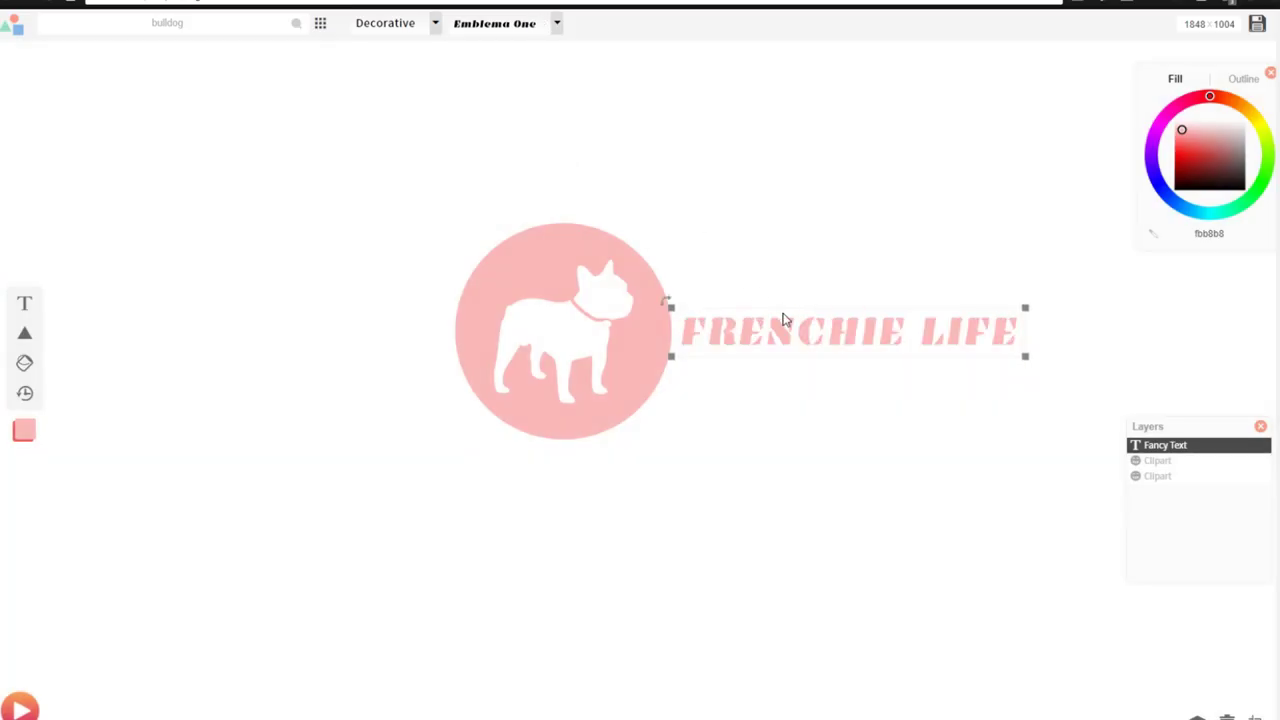
Set the FRENCHIE LIFE text's font to Chelsea Market from the Fun & Funky category.
click(430, 23)
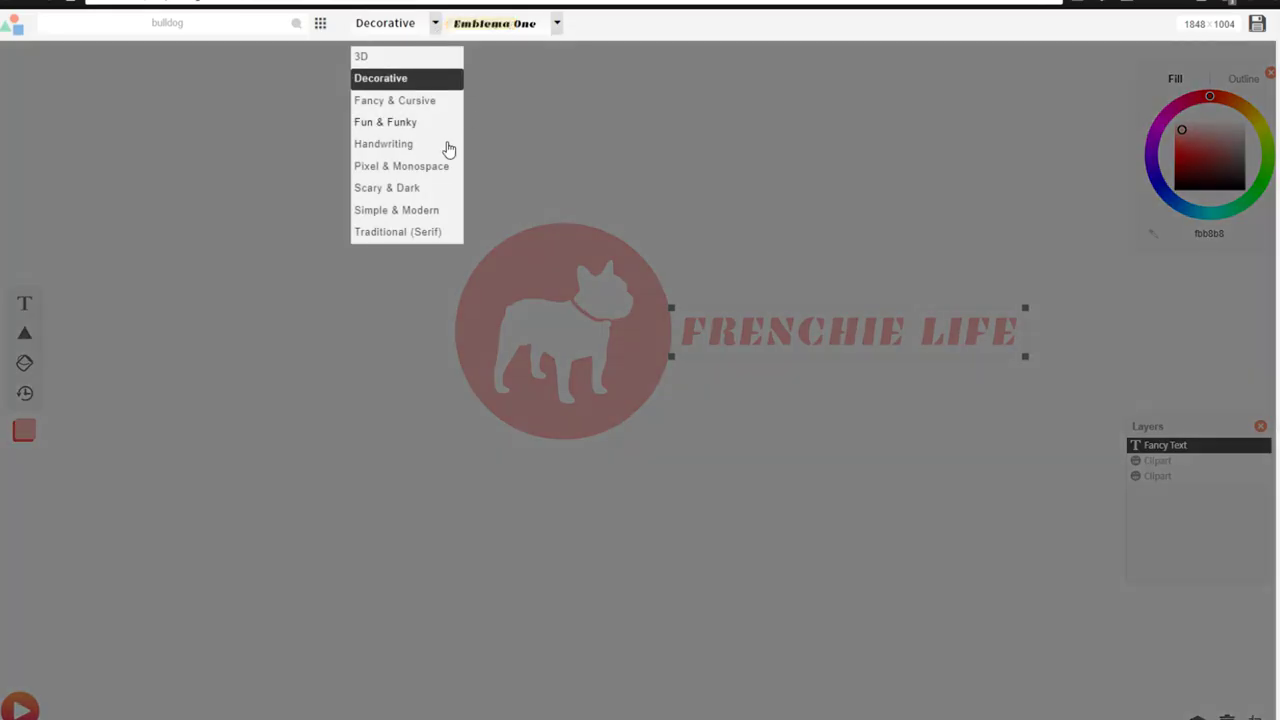
click(386, 122)
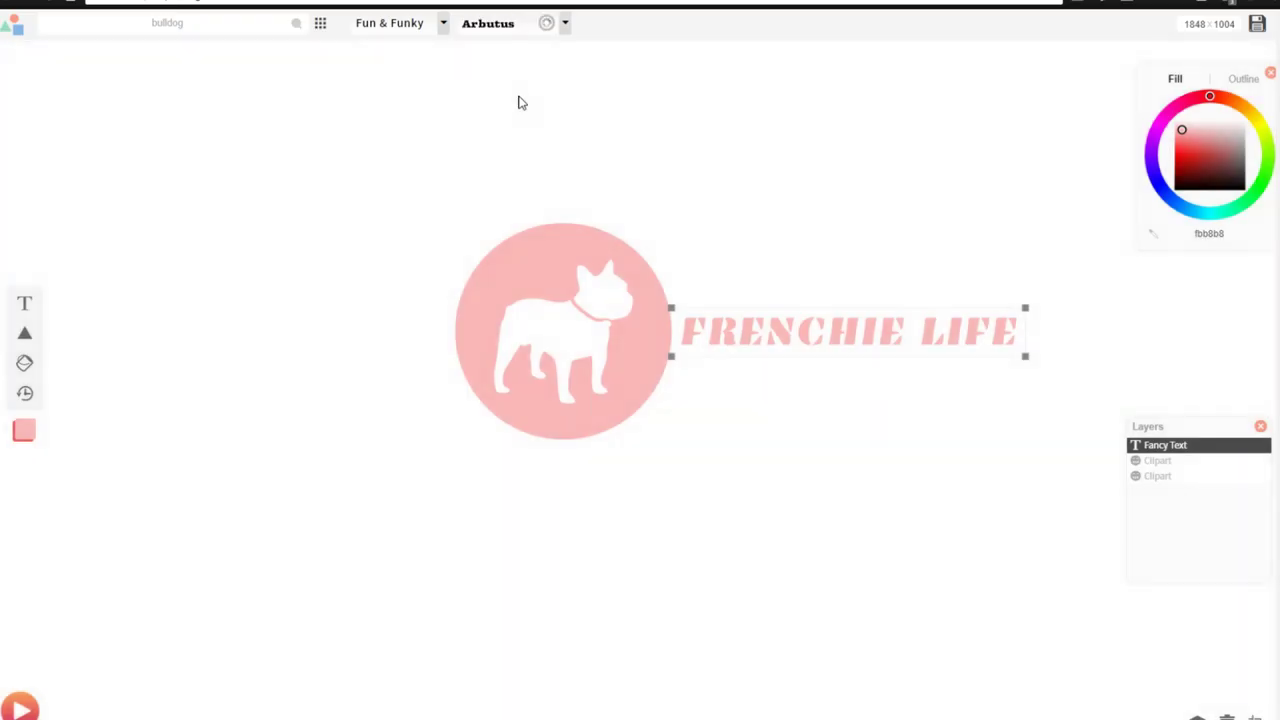
click(568, 25)
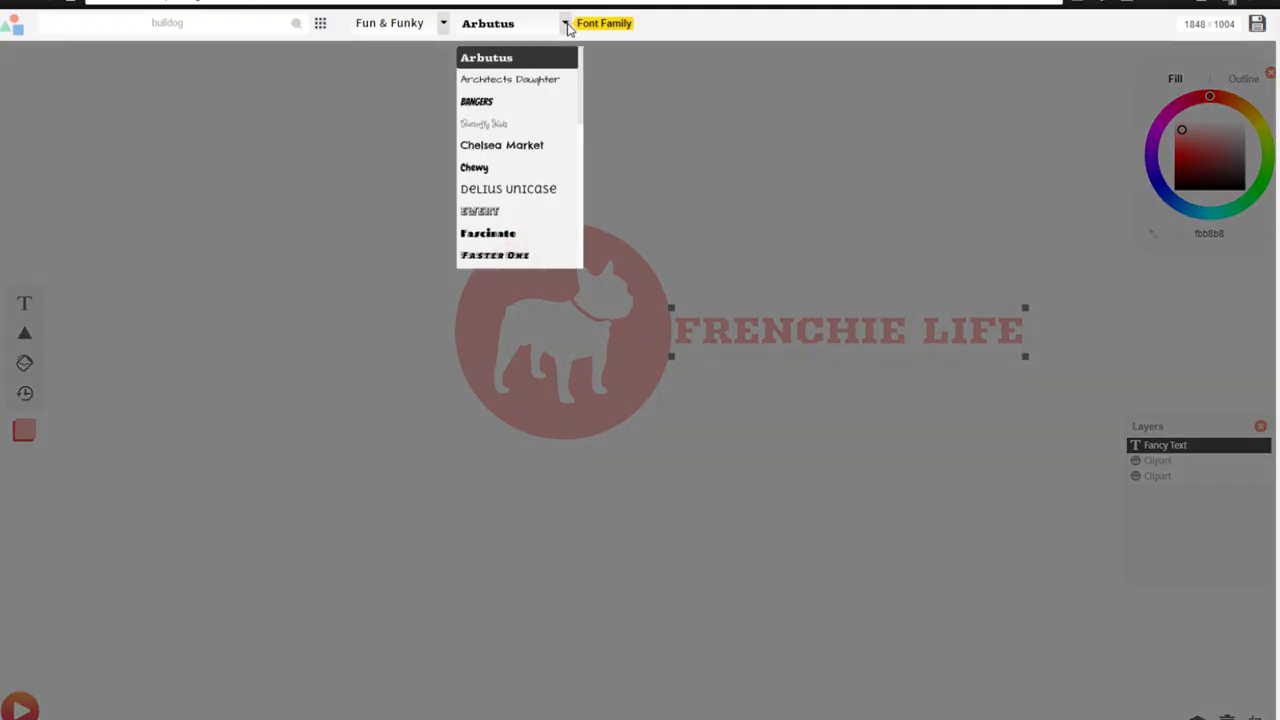
click(507, 147)
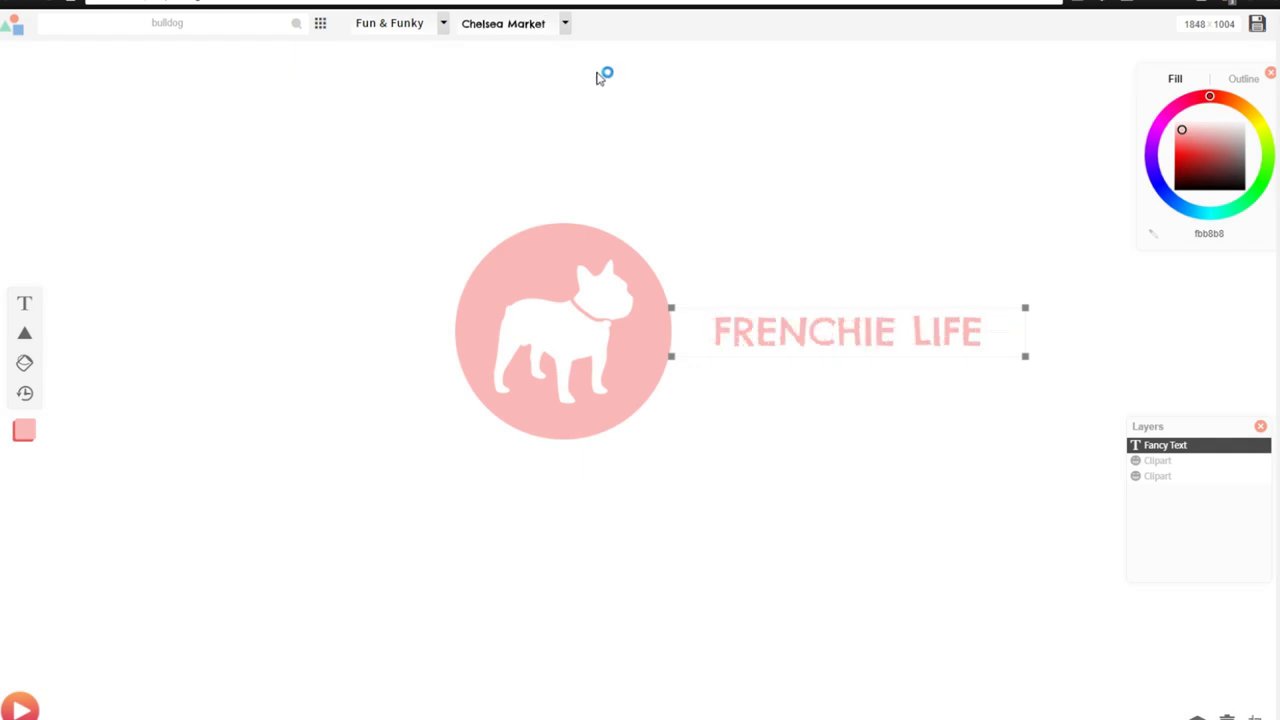
click(794, 211)
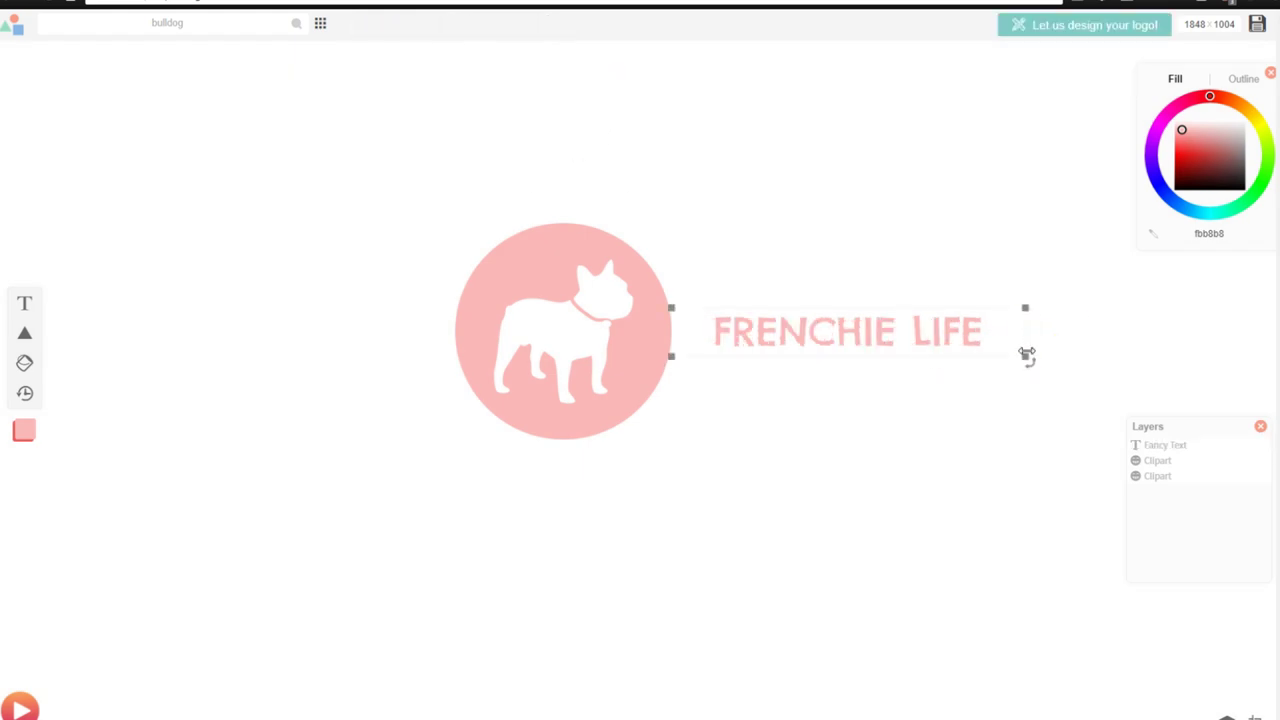
Enlarge the FRENCHIE LIFE text and reposition it beside the circle with a small gap, level with the circle's middle.
drag(1025, 355, 1071, 385)
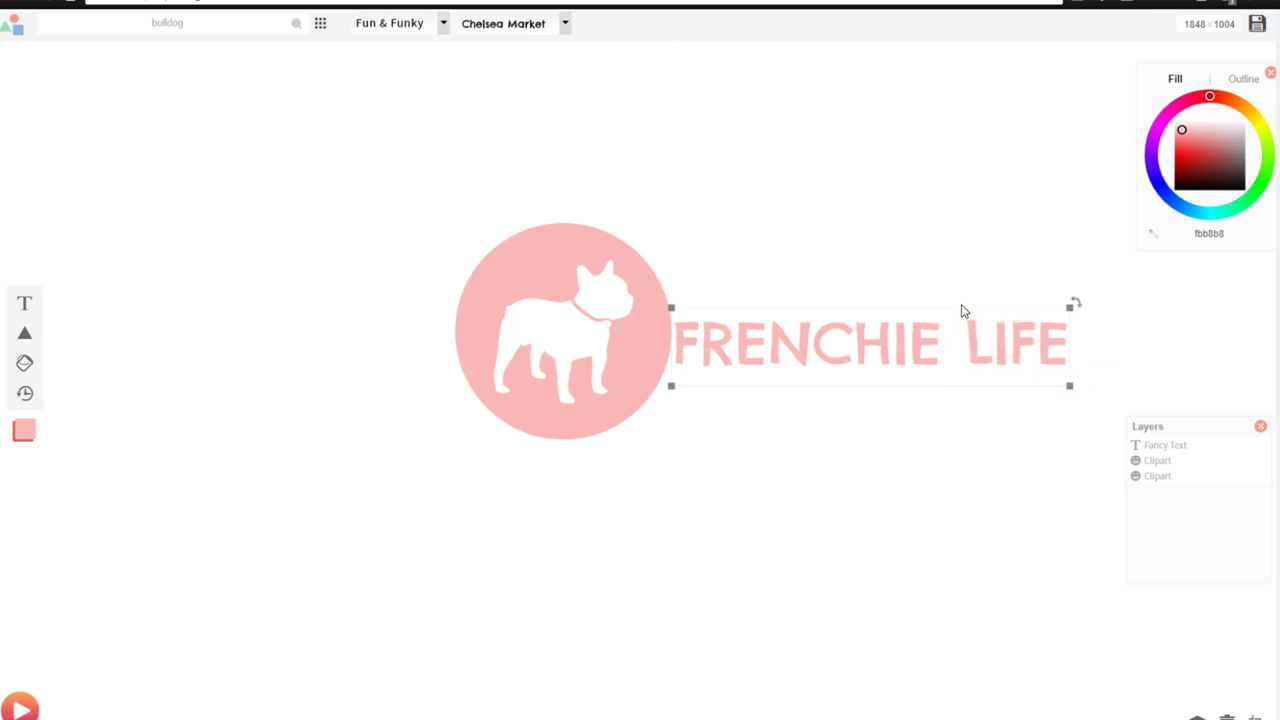
drag(957, 332, 990, 311)
click(853, 204)
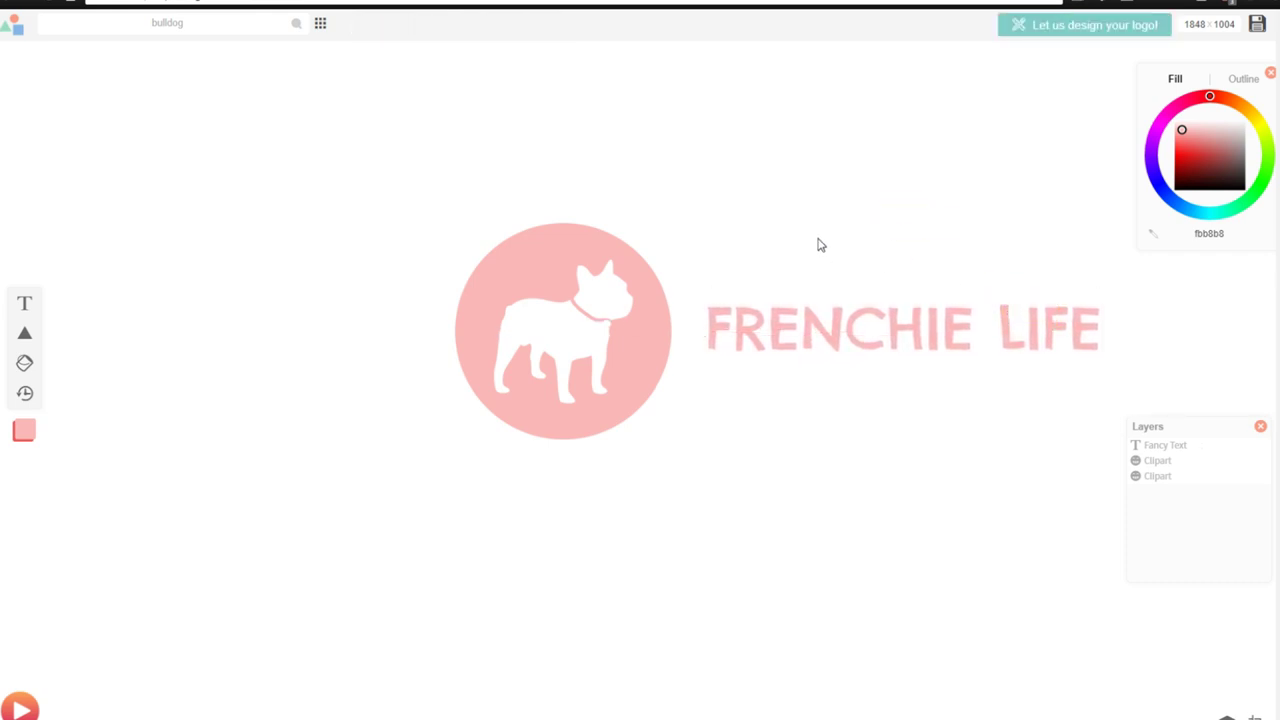
click(815, 342)
click(560, 340)
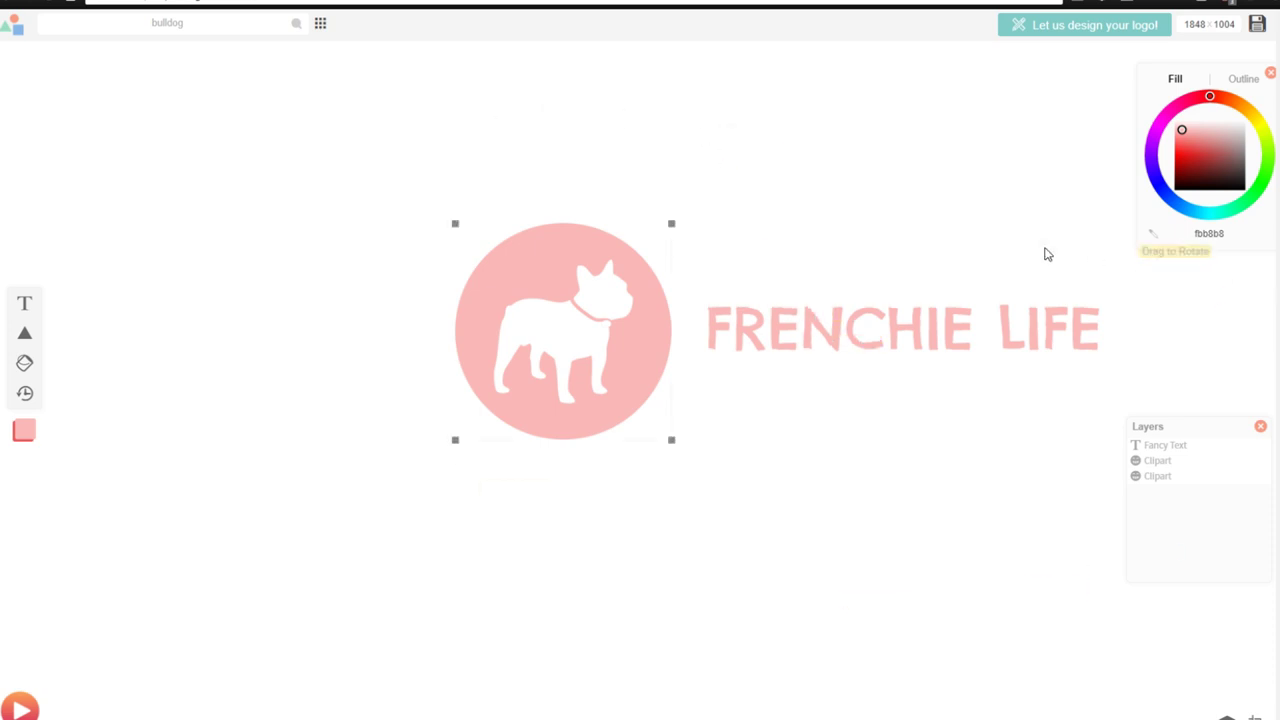
click(786, 131)
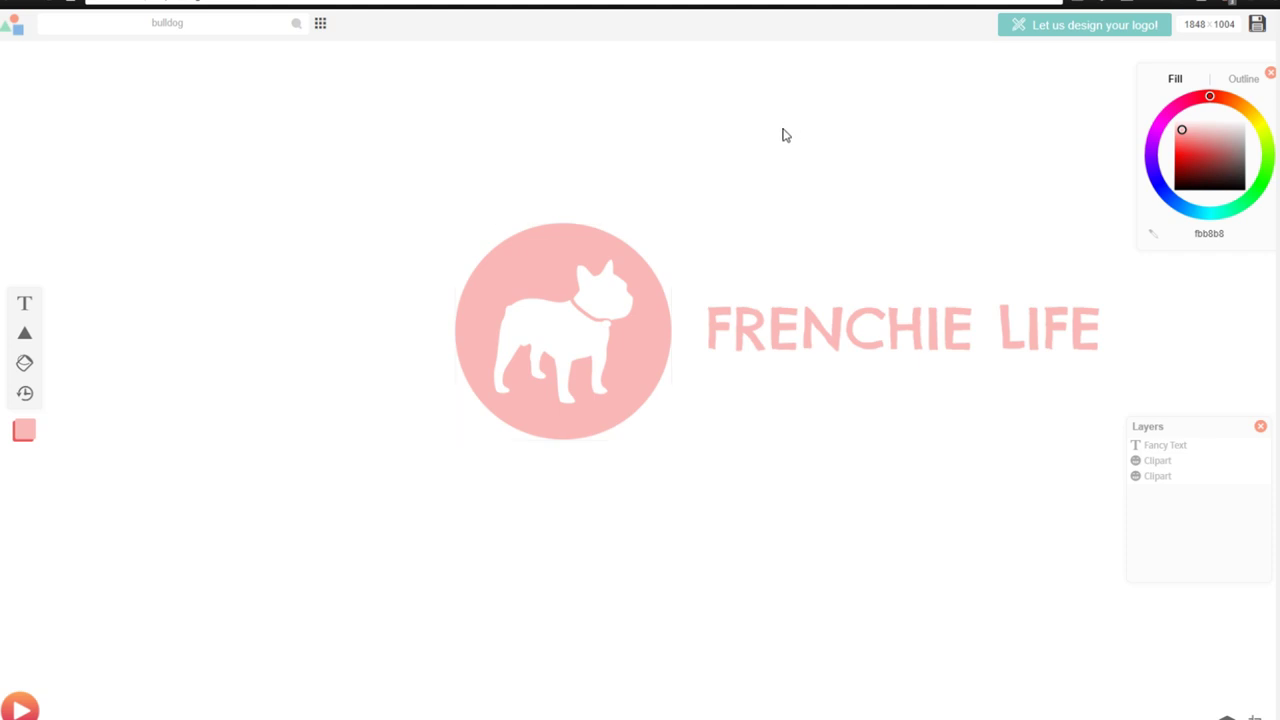
click(741, 318)
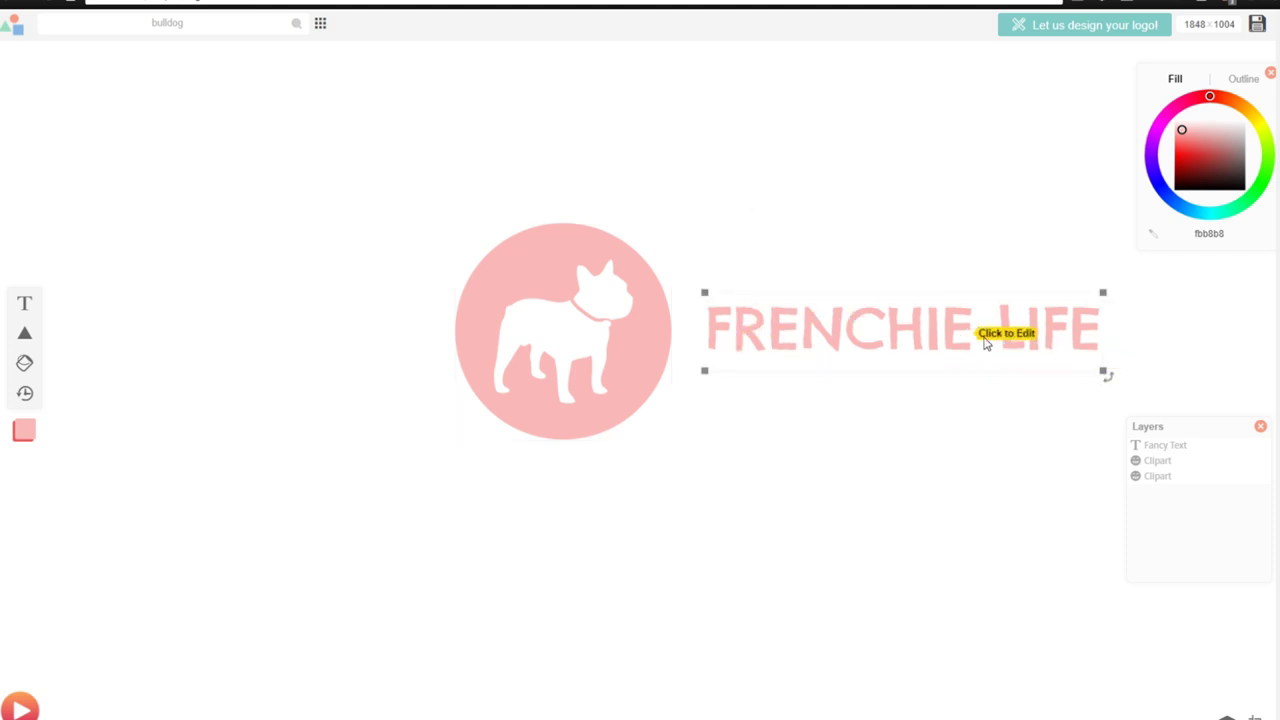
Deselect the FRENCHIE LIFE text and open the download options for the finished logo.
click(837, 177)
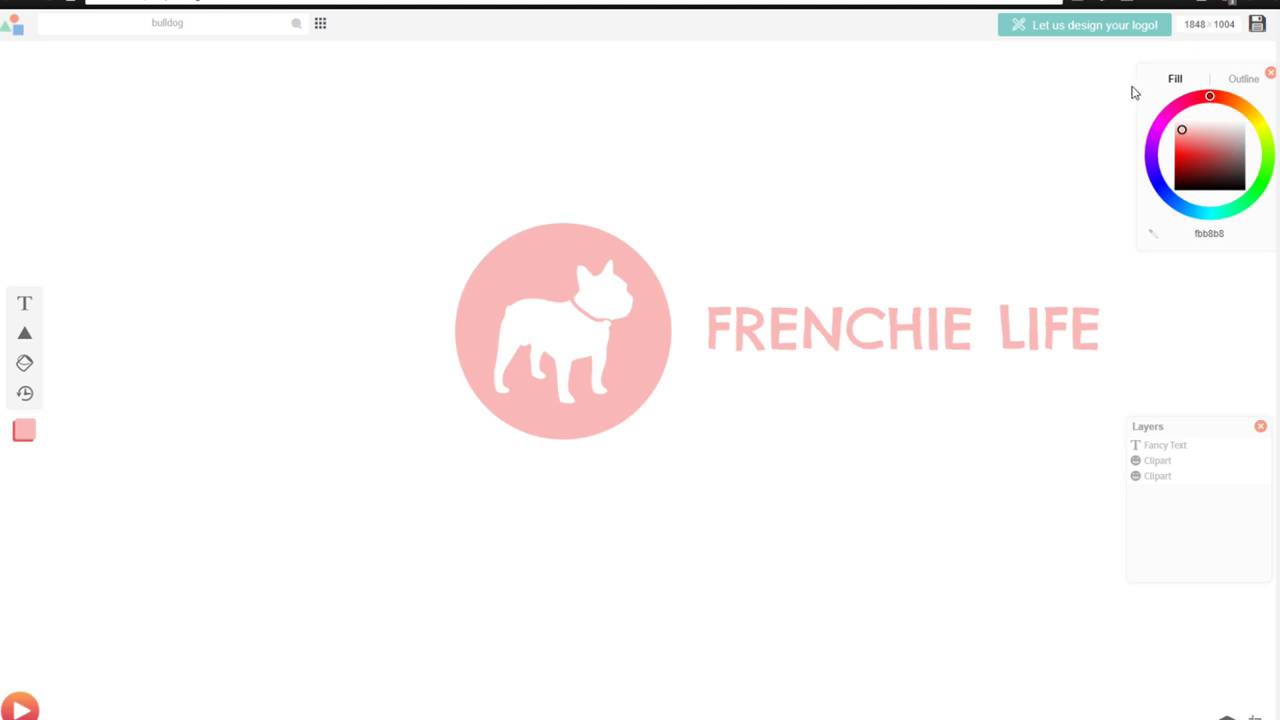
click(1257, 23)
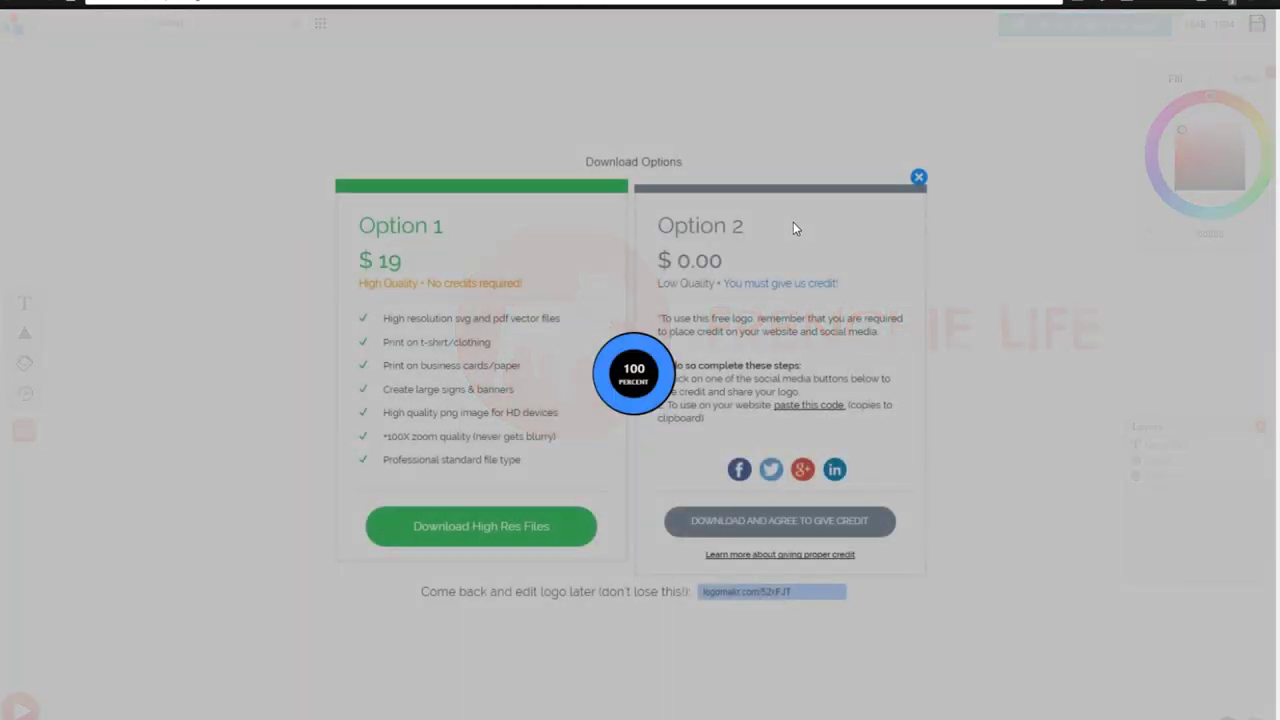
key(Escape)
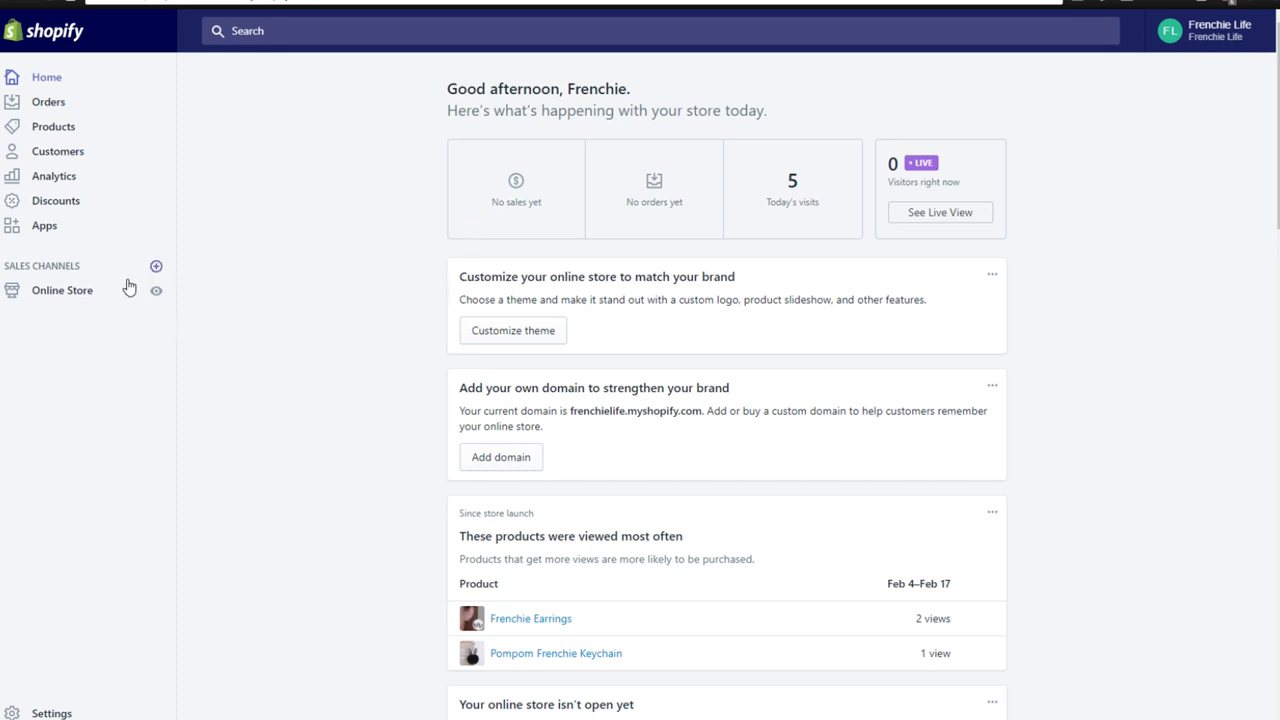
Switch to the Shopify admin, open the Online Store's themes and view the free themes on offer.
click(58, 300)
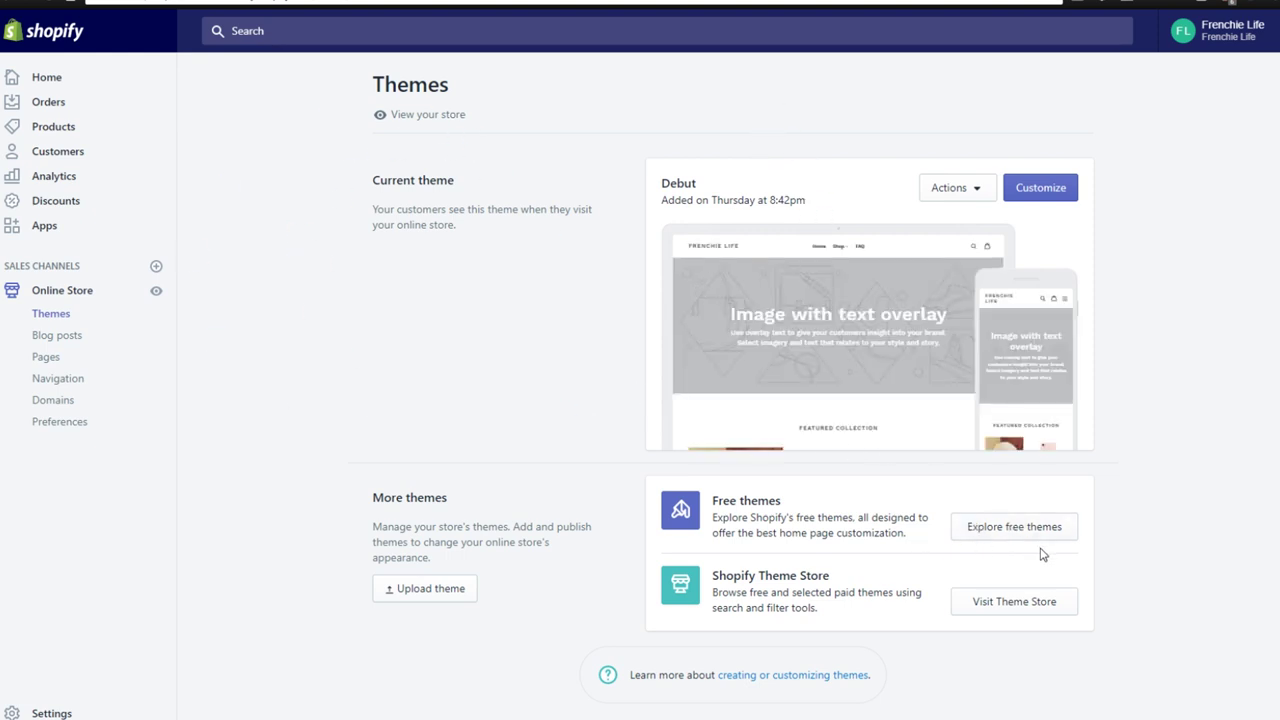
drag(663, 186, 700, 186)
click(724, 208)
click(968, 536)
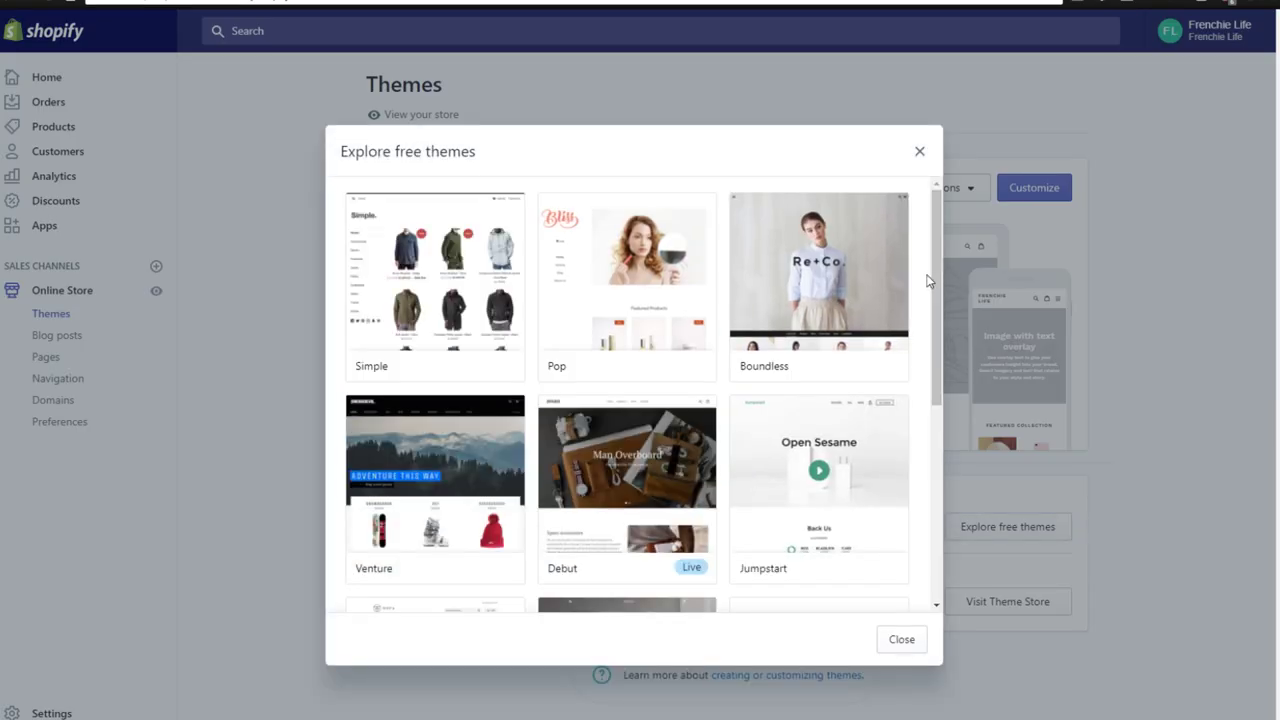
drag(936, 289, 954, 269)
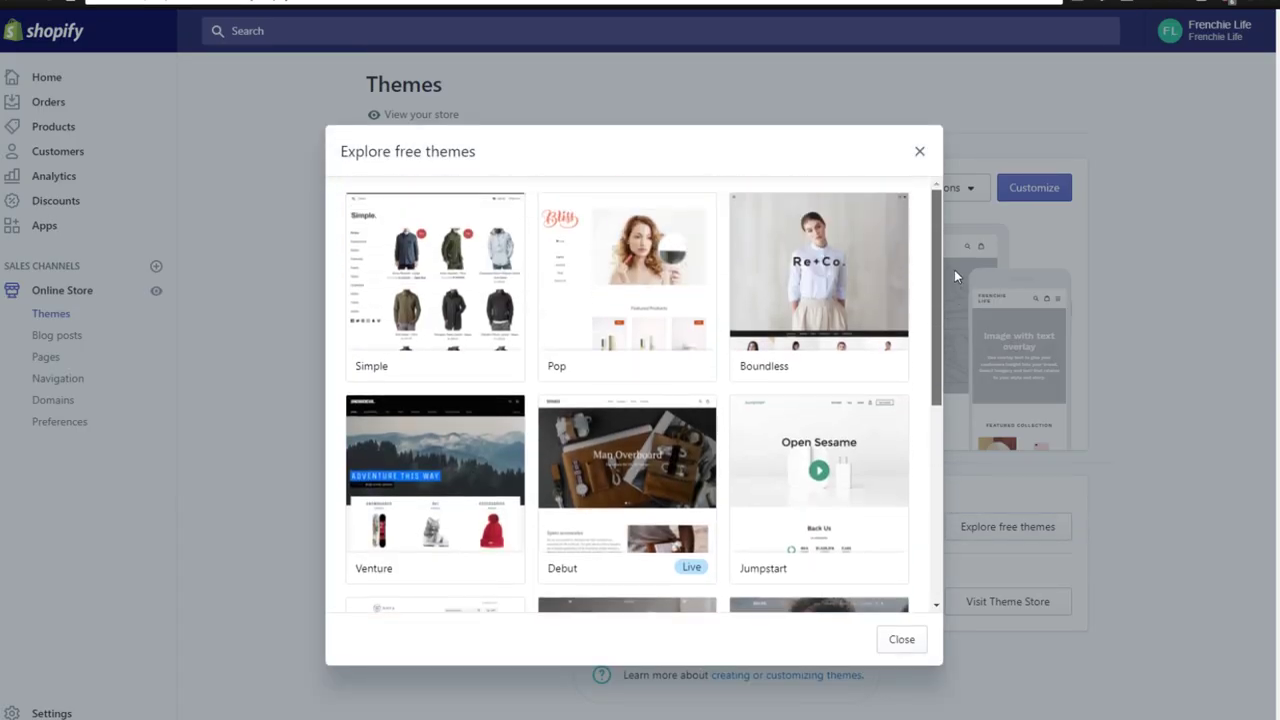
click(918, 154)
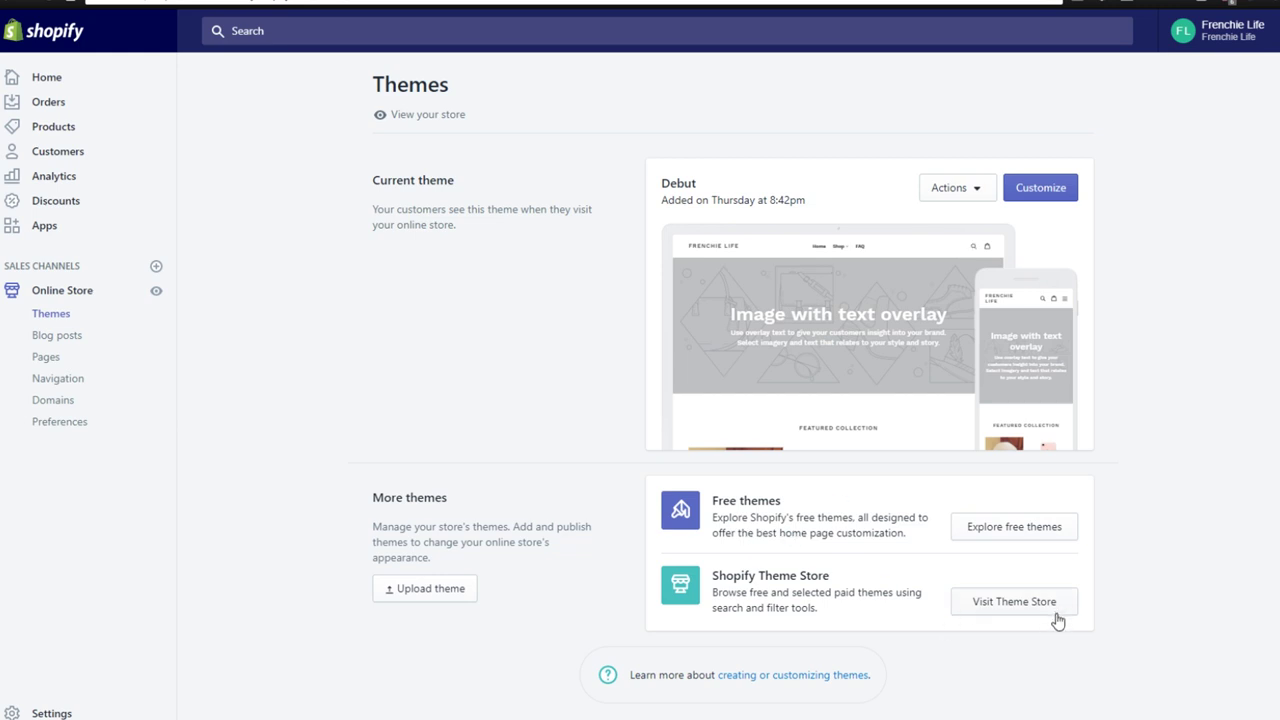
Reopen the free themes list and look through it from Simple down to Minimal before closing it.
click(1037, 530)
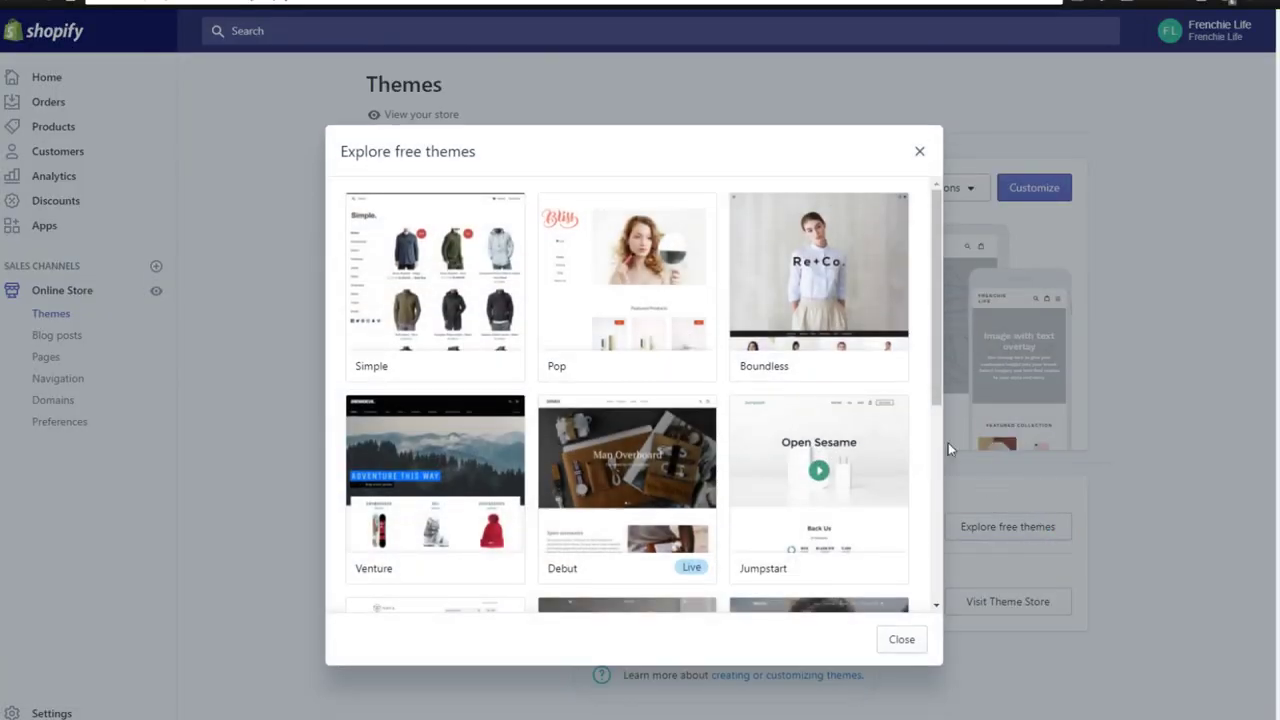
drag(935, 298, 934, 530)
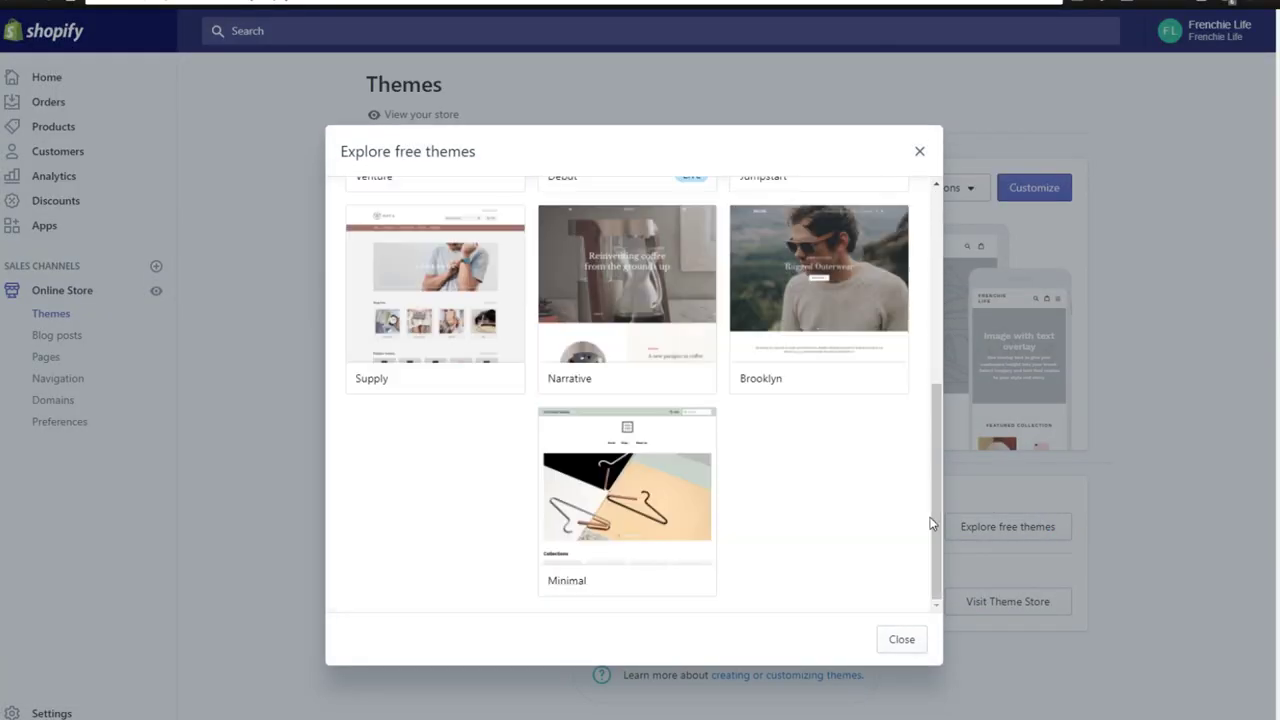
scroll(569, 400, up, 5)
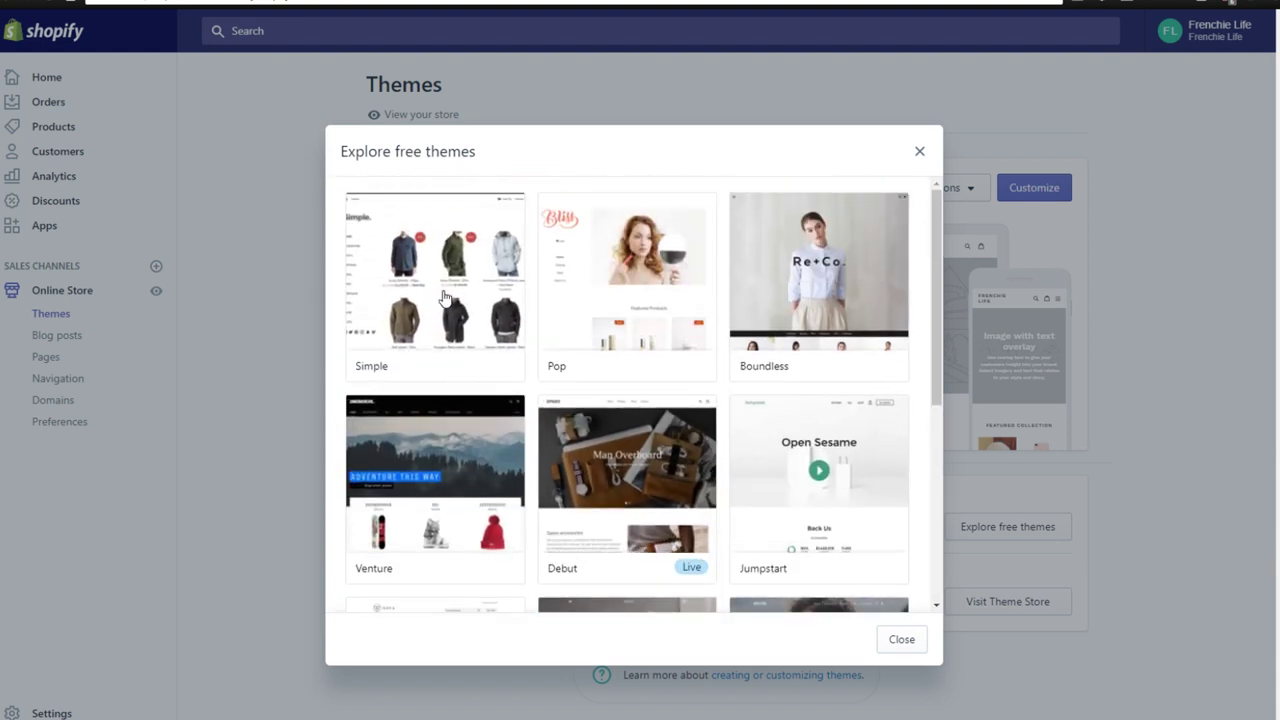
scroll(760, 292, down, 4)
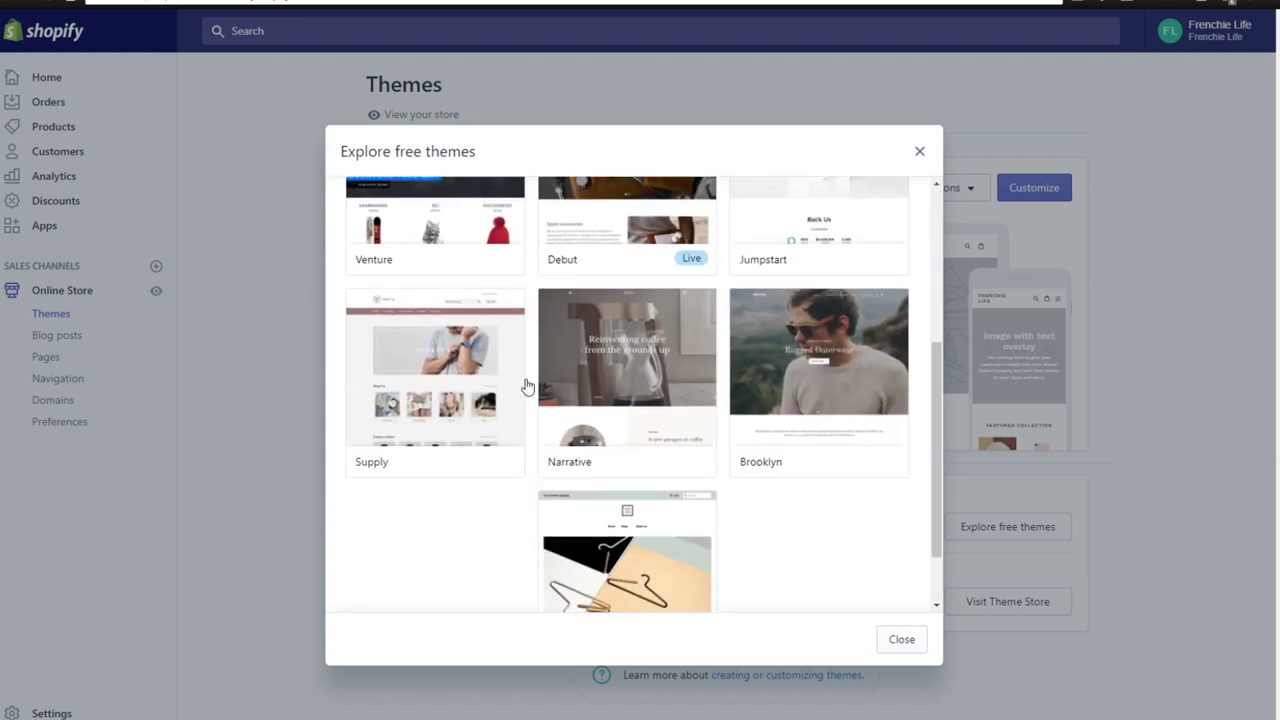
scroll(480, 350, up, 4)
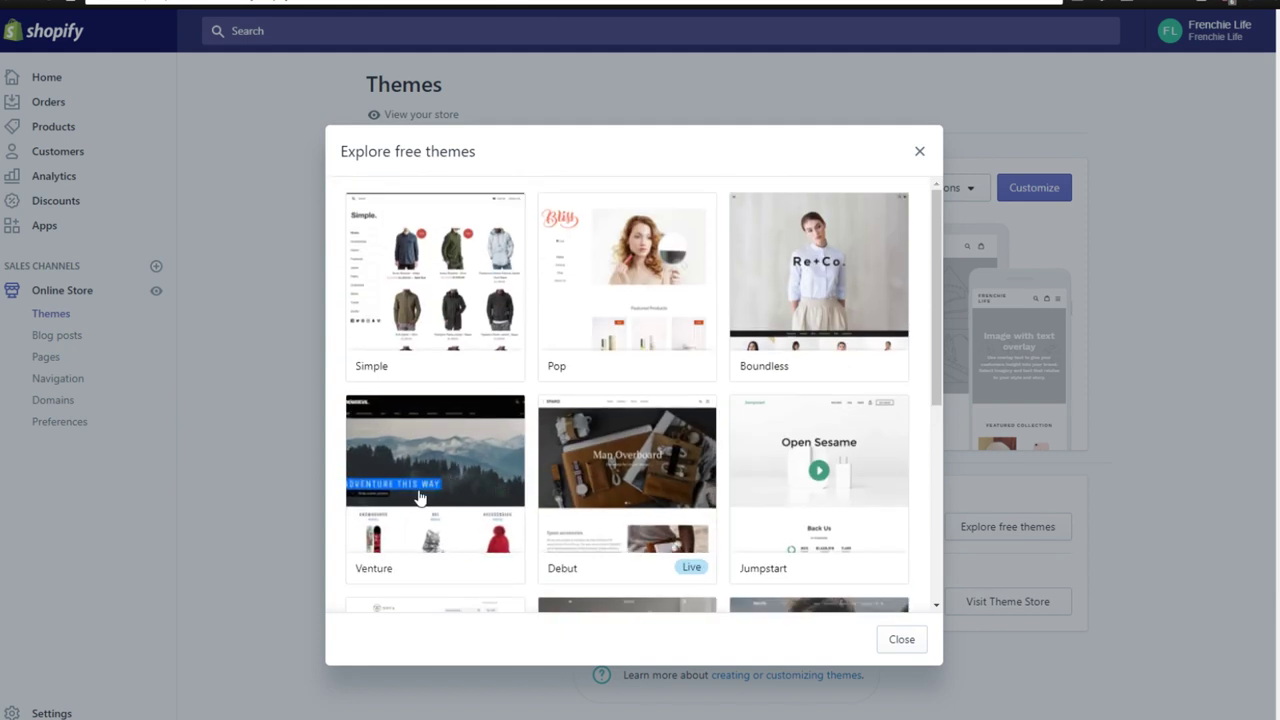
scroll(418, 492, down, 1)
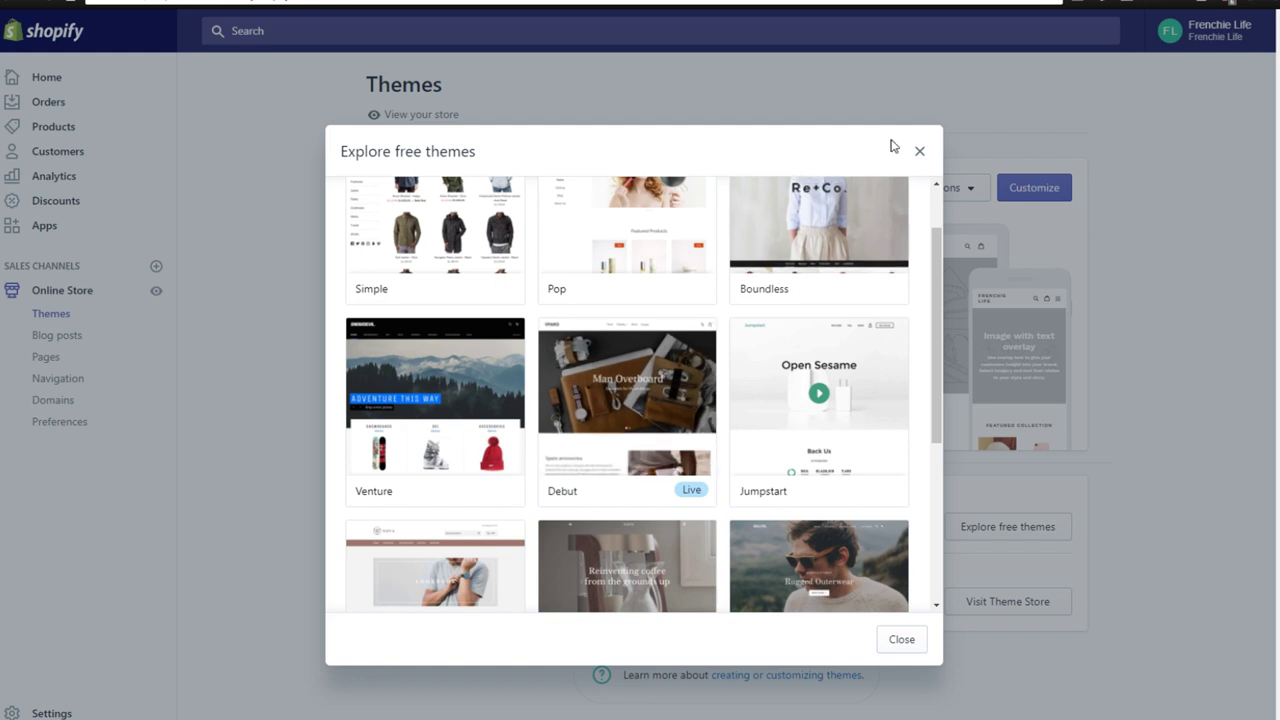
click(921, 153)
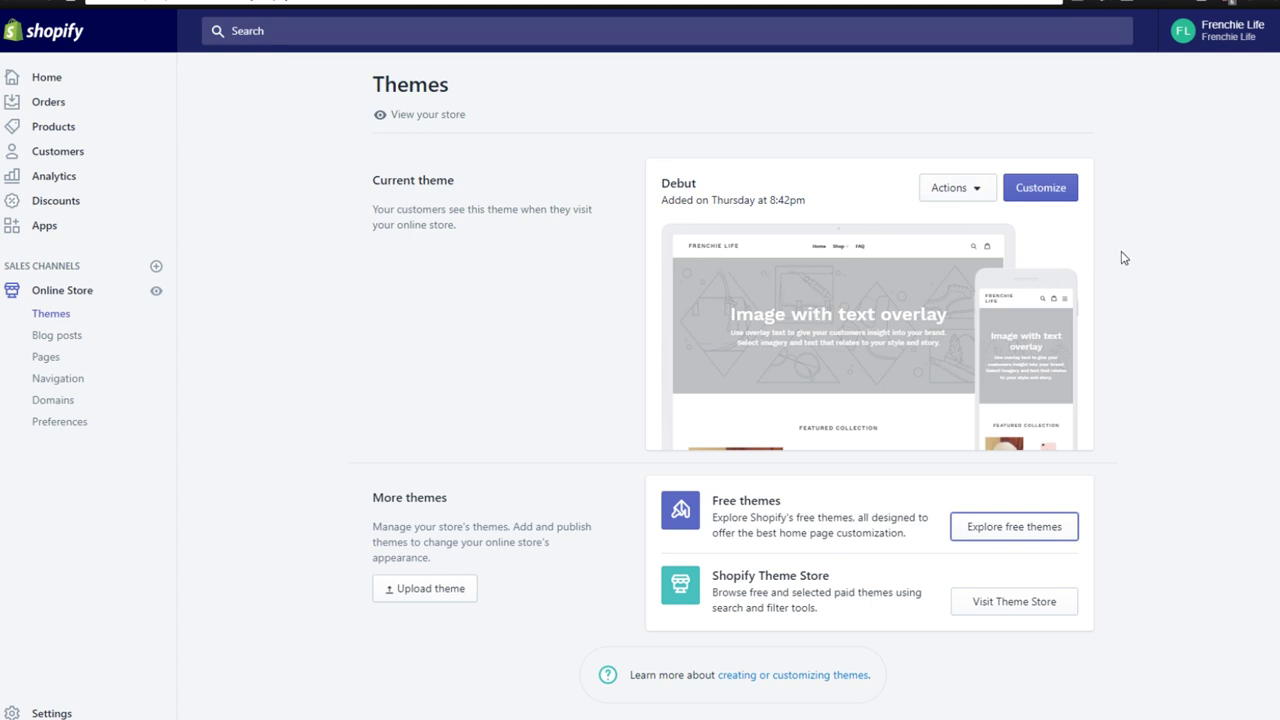
Customize the Debut theme and set the FRENCHIE LIFE image from the library as the header's logo.
click(1040, 190)
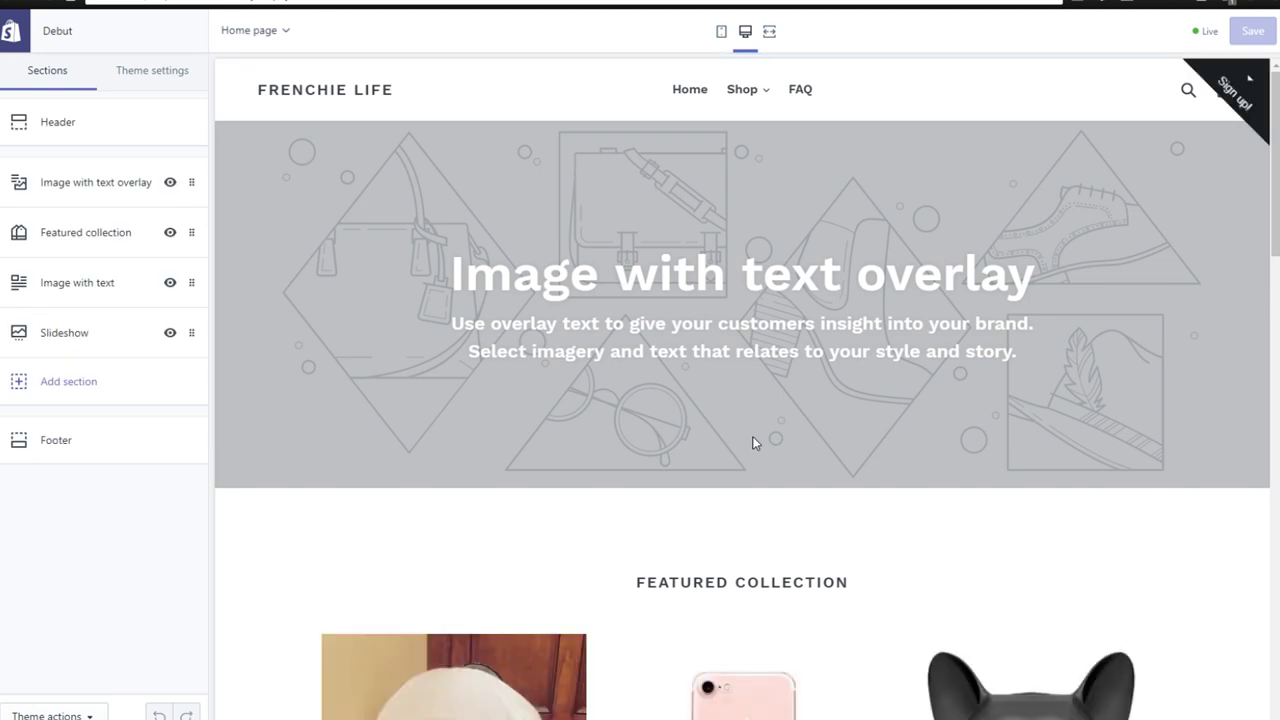
scroll(763, 397, down, 3)
scroll(771, 306, up, 3)
click(100, 123)
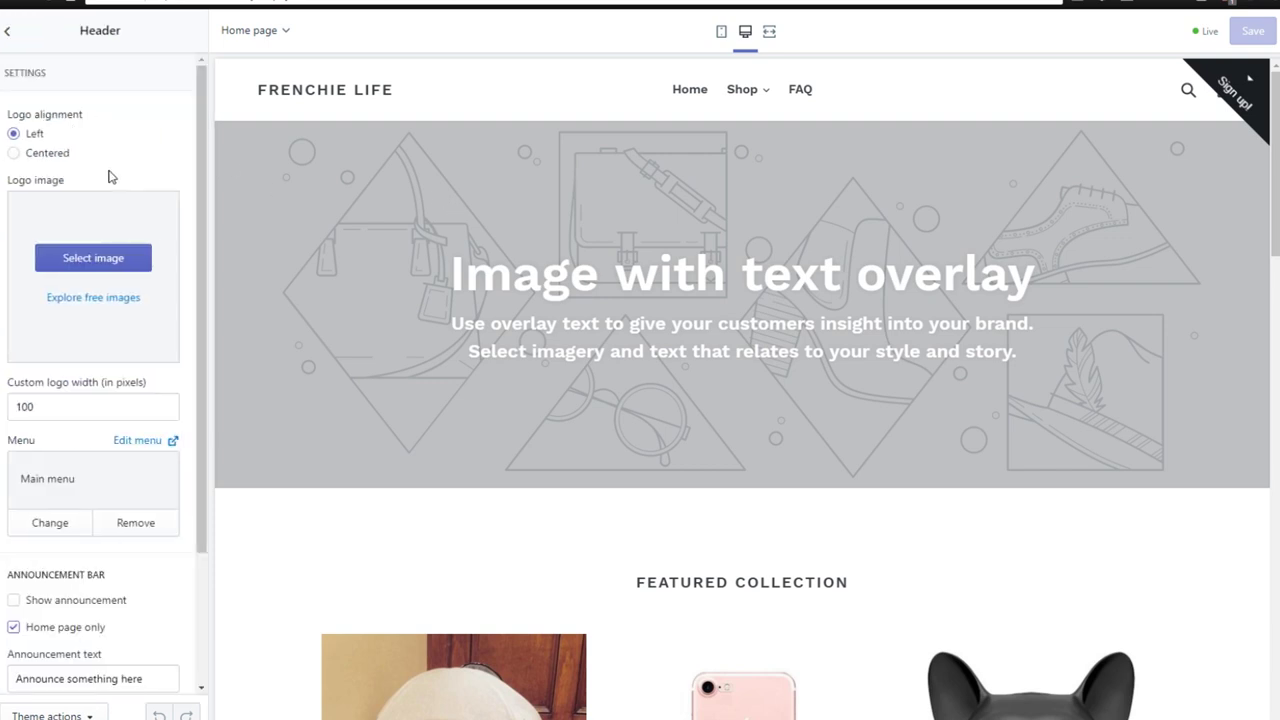
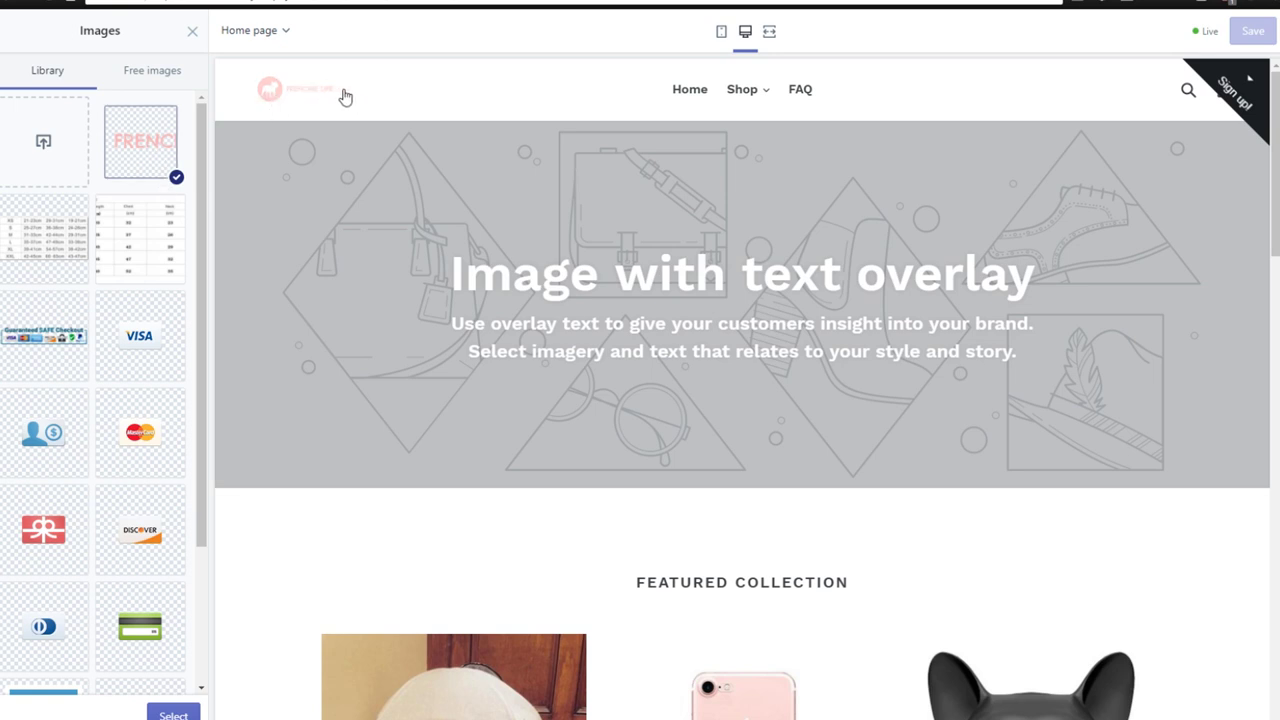
scroll(163, 327, down, 1)
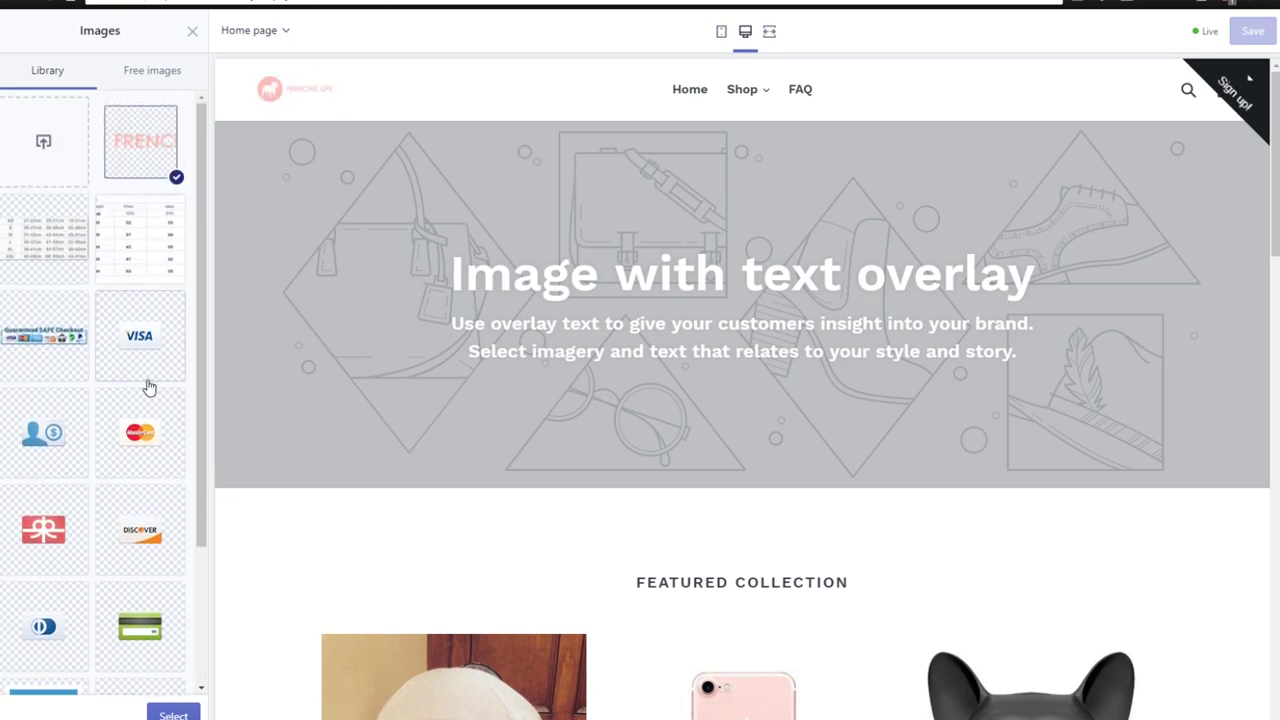
click(173, 715)
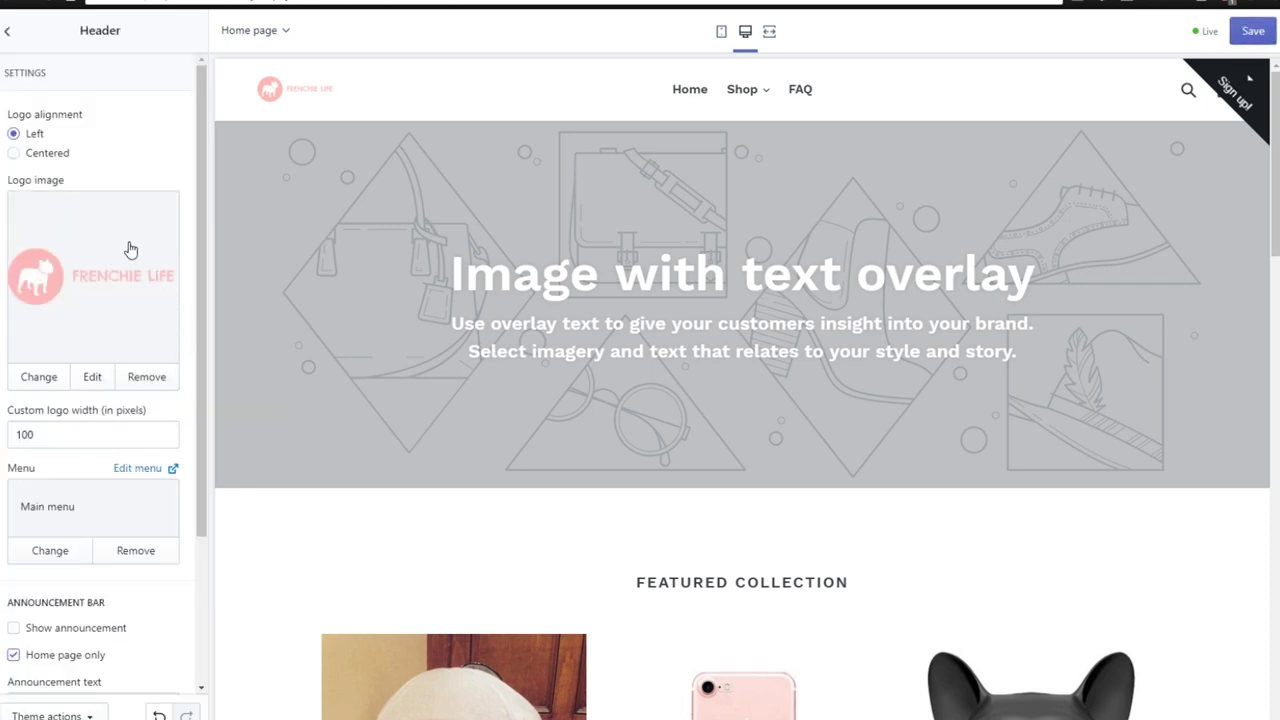
Try custom widths of 150, 200, 300 and 250 pixels for the header logo.
scroll(80, 350, down, 1)
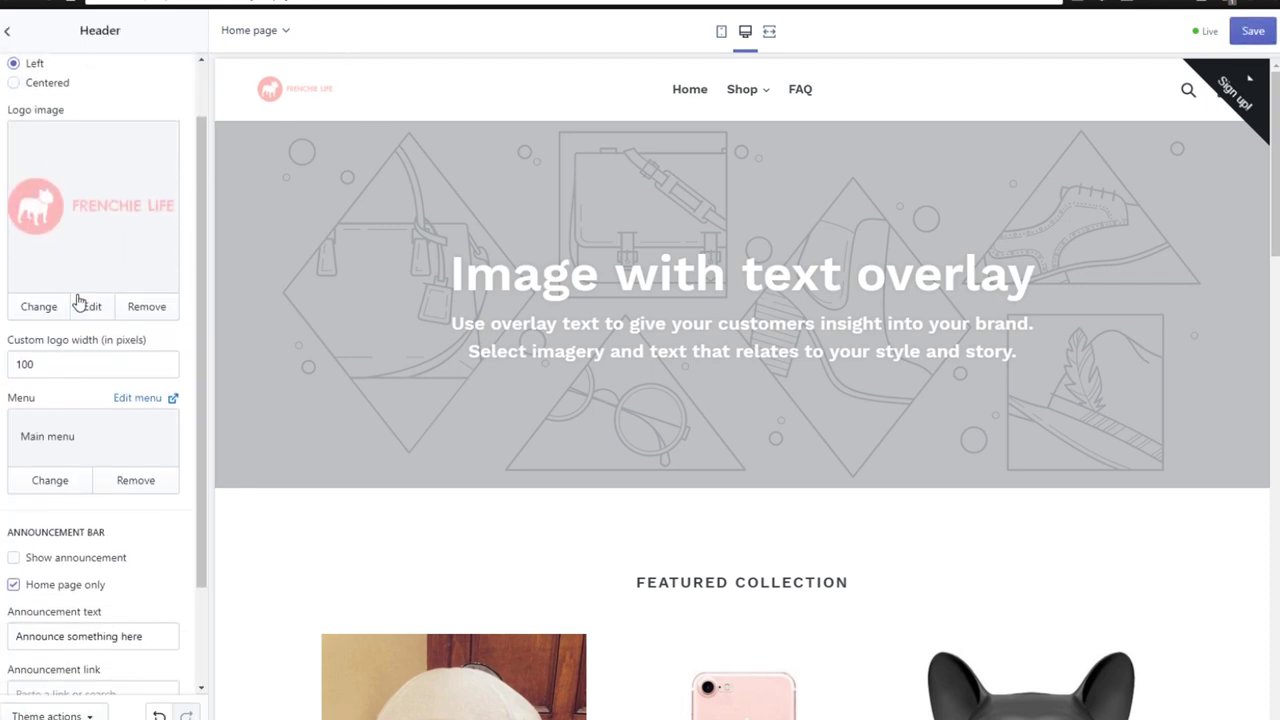
double_click(52, 369)
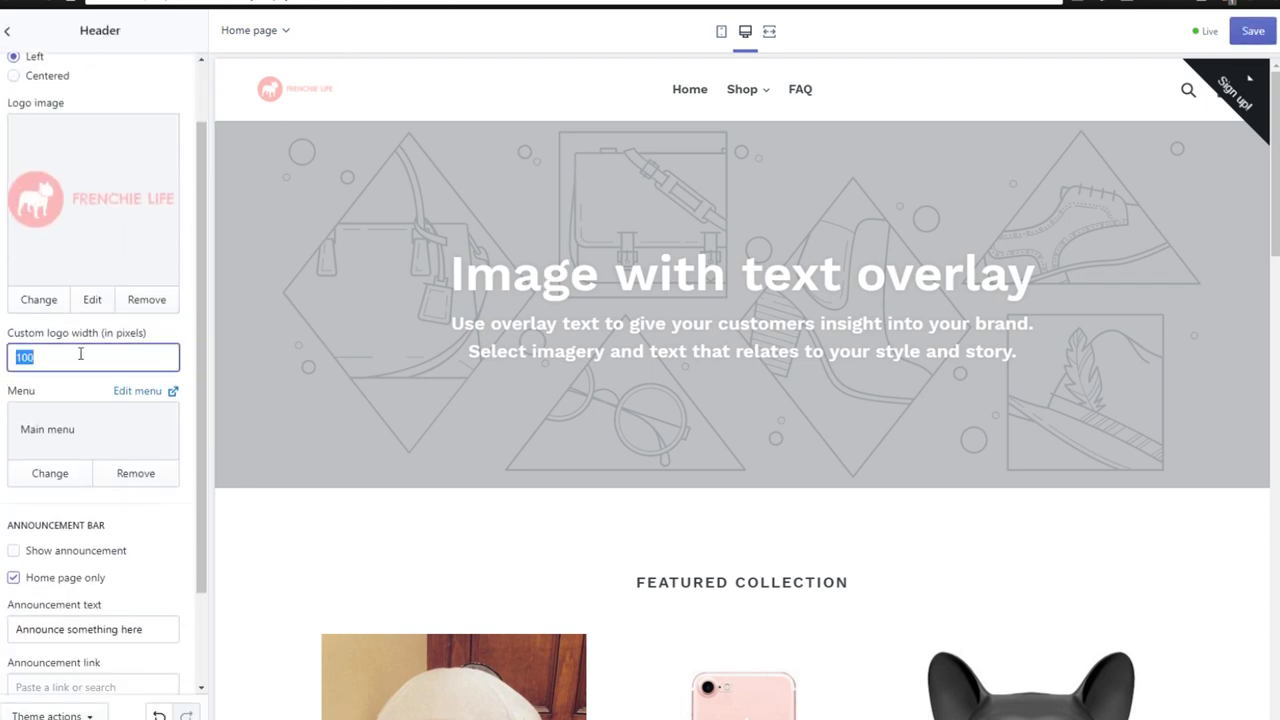
text(150)
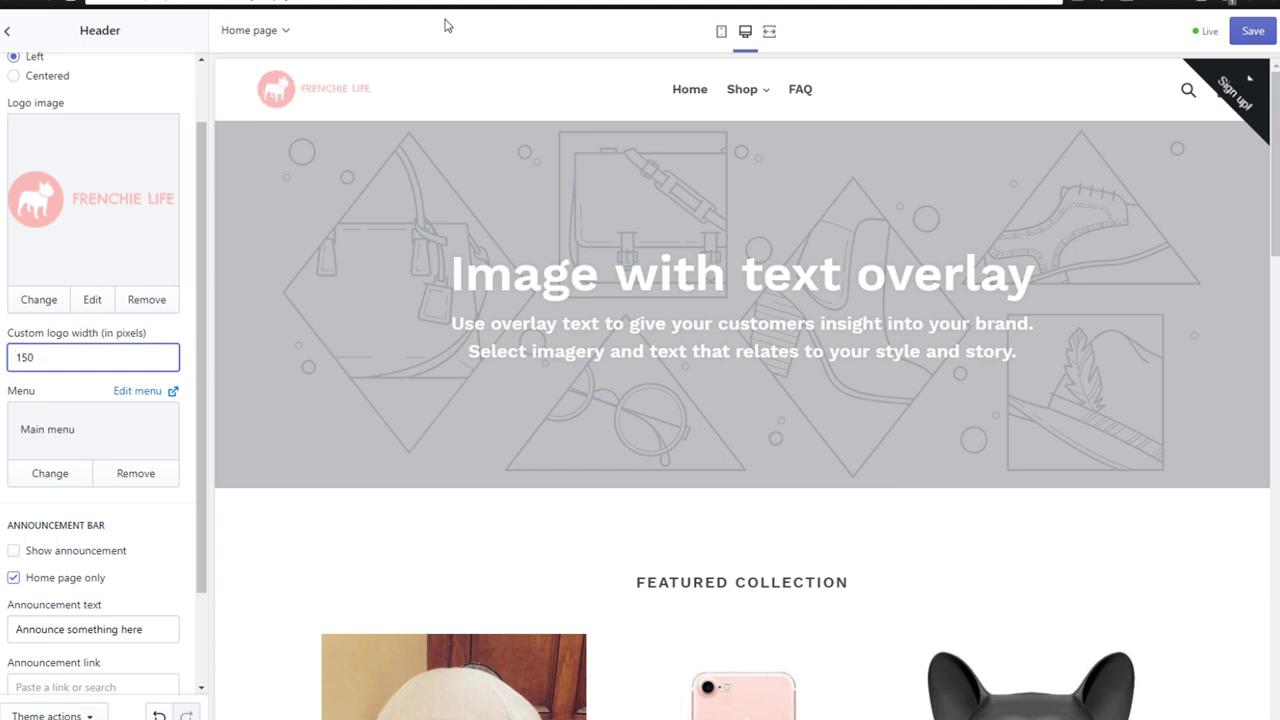
drag(50, 356, 8, 358)
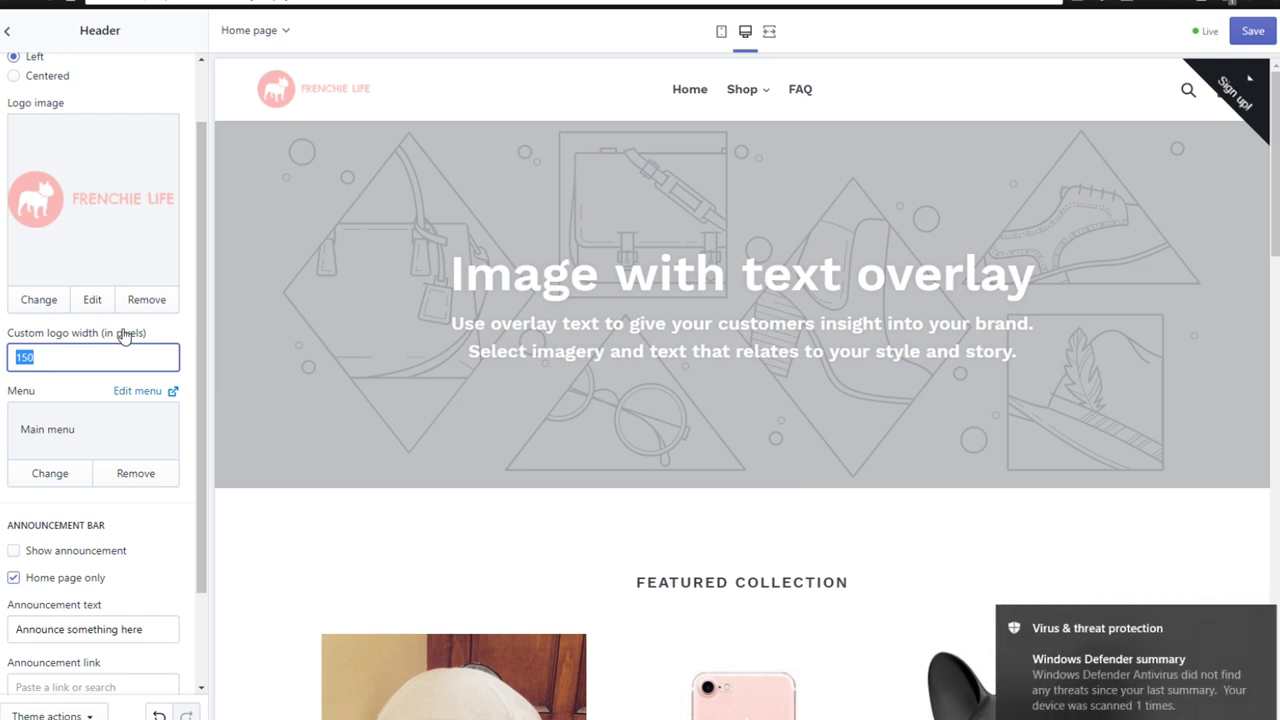
text(200)
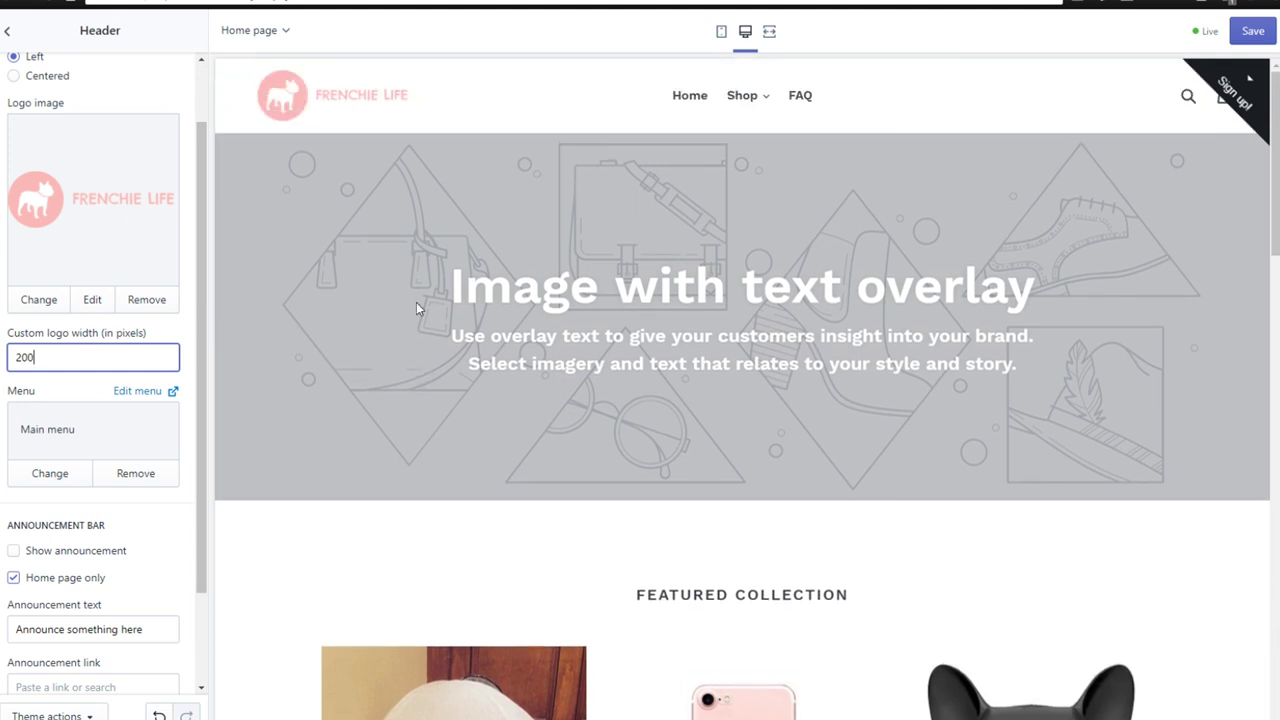
drag(40, 357, 20, 363)
text(300)
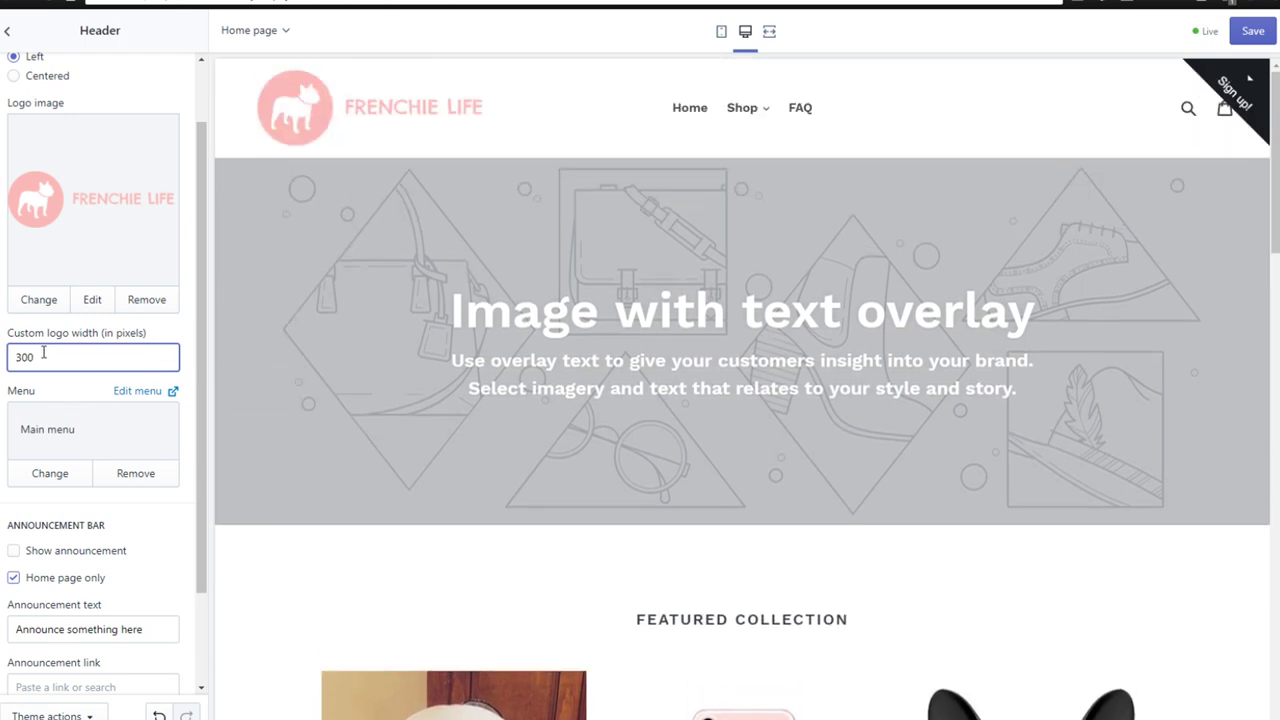
double_click(43, 352)
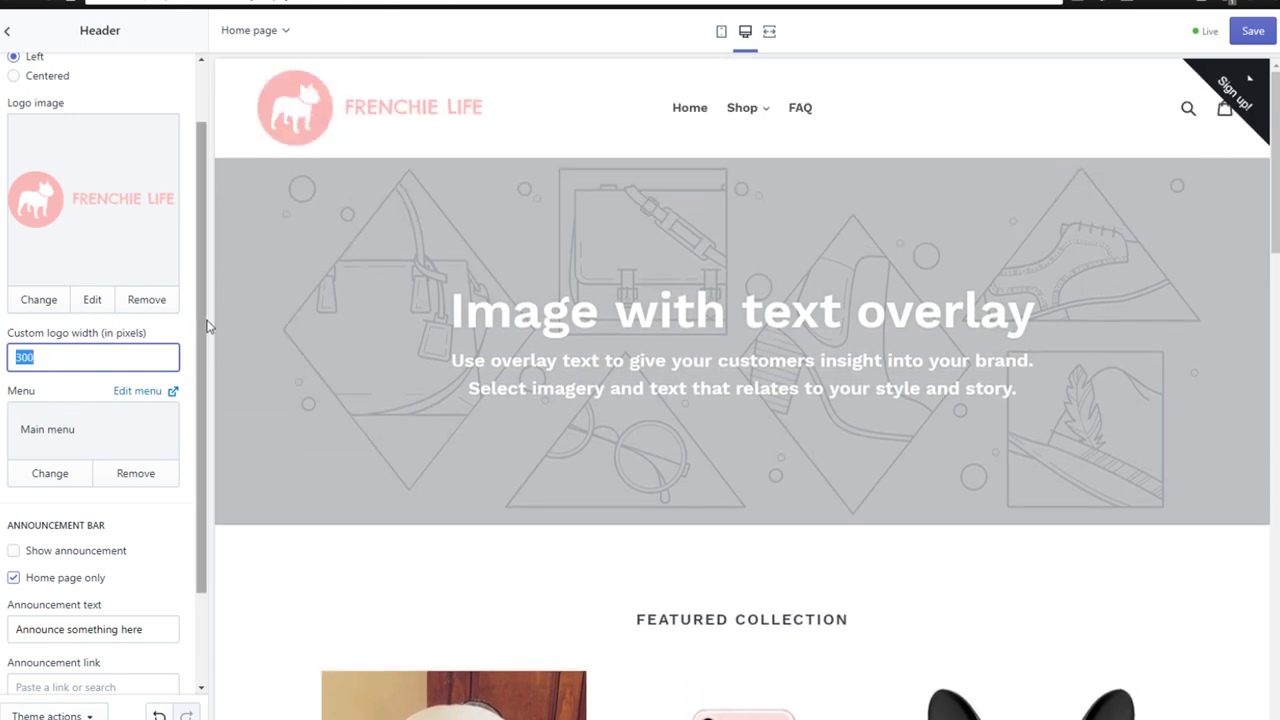
text(250)
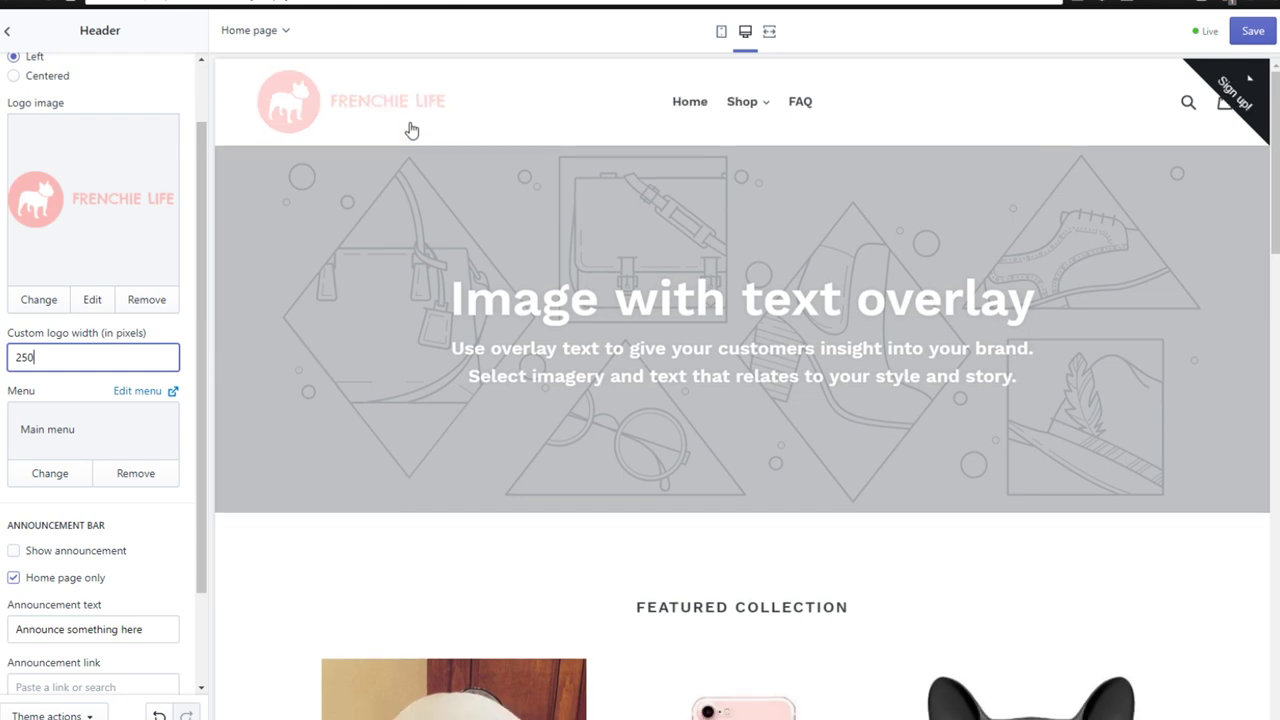
Compare the header logo at custom widths of 225 and 500 pixels.
drag(64, 360, 5, 370)
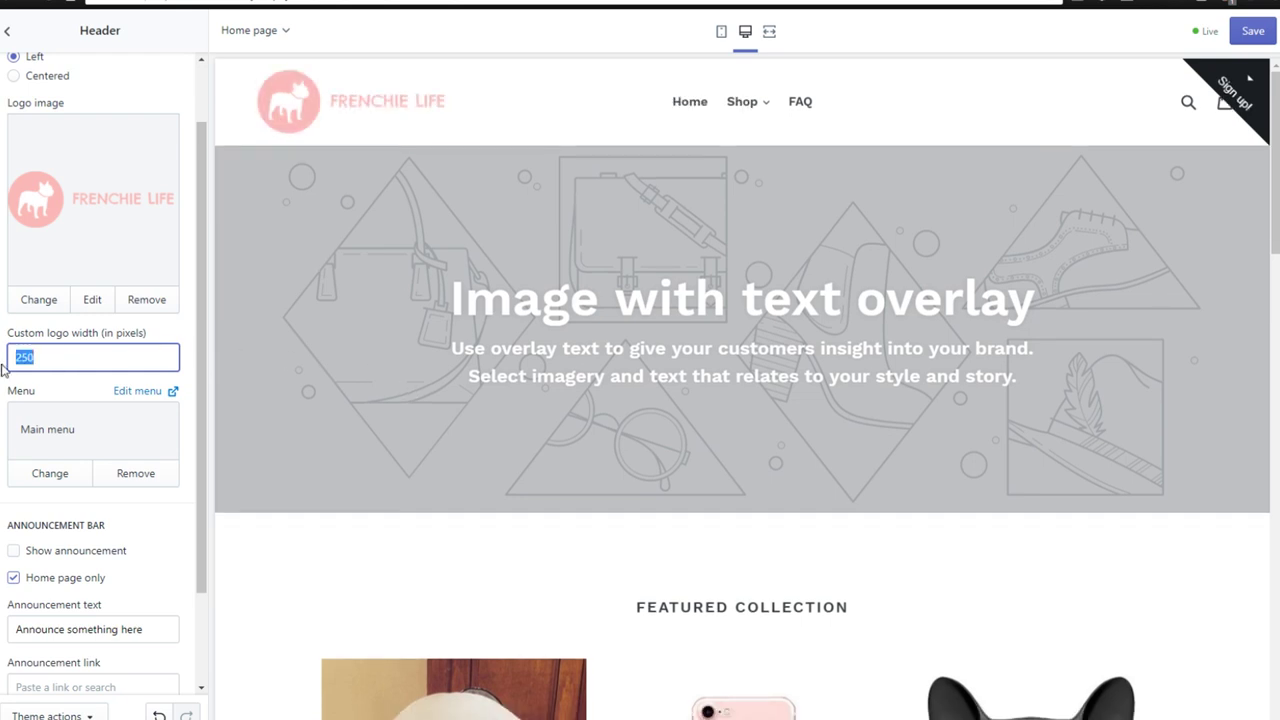
text(225)
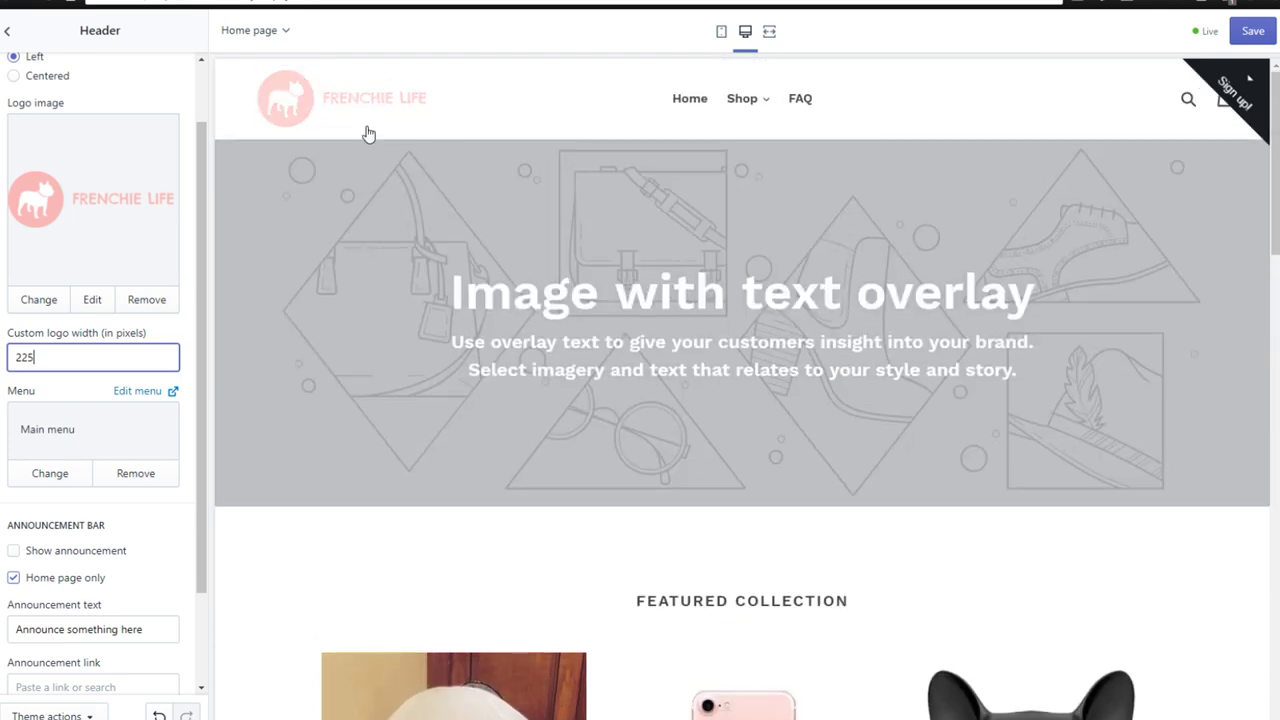
scroll(88, 176, up, 1)
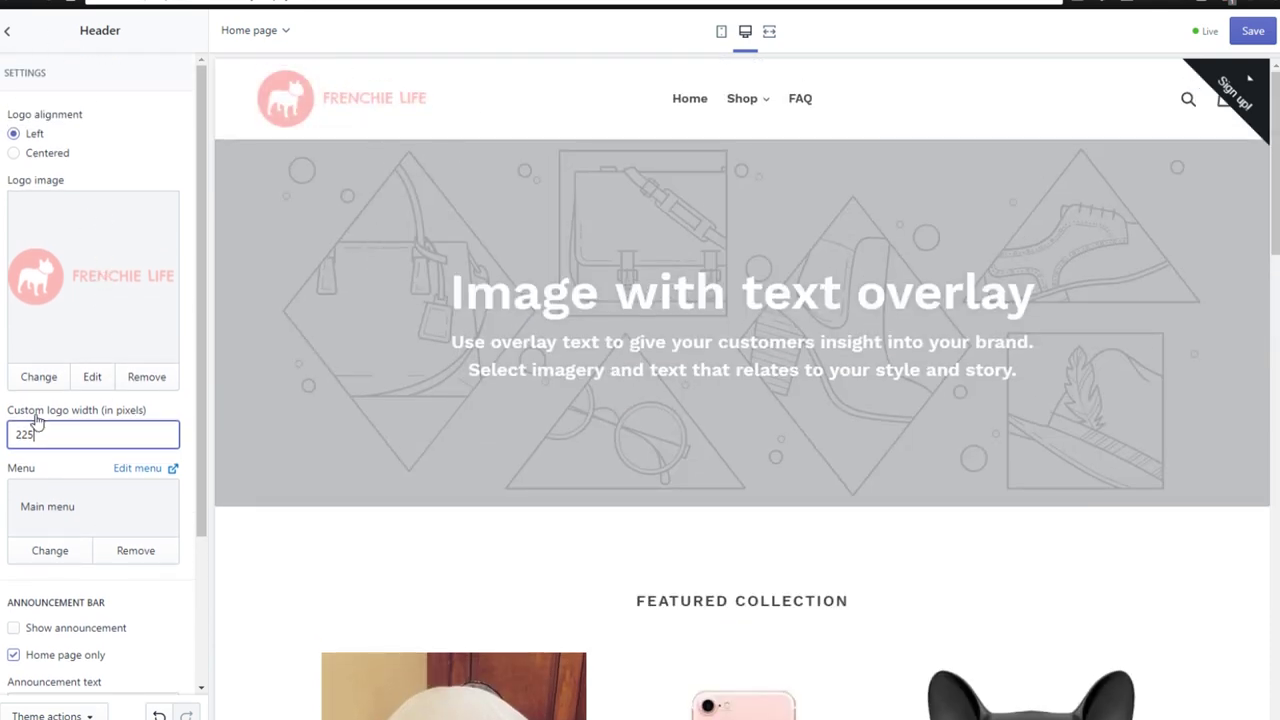
drag(42, 433, 2, 449)
text(500)
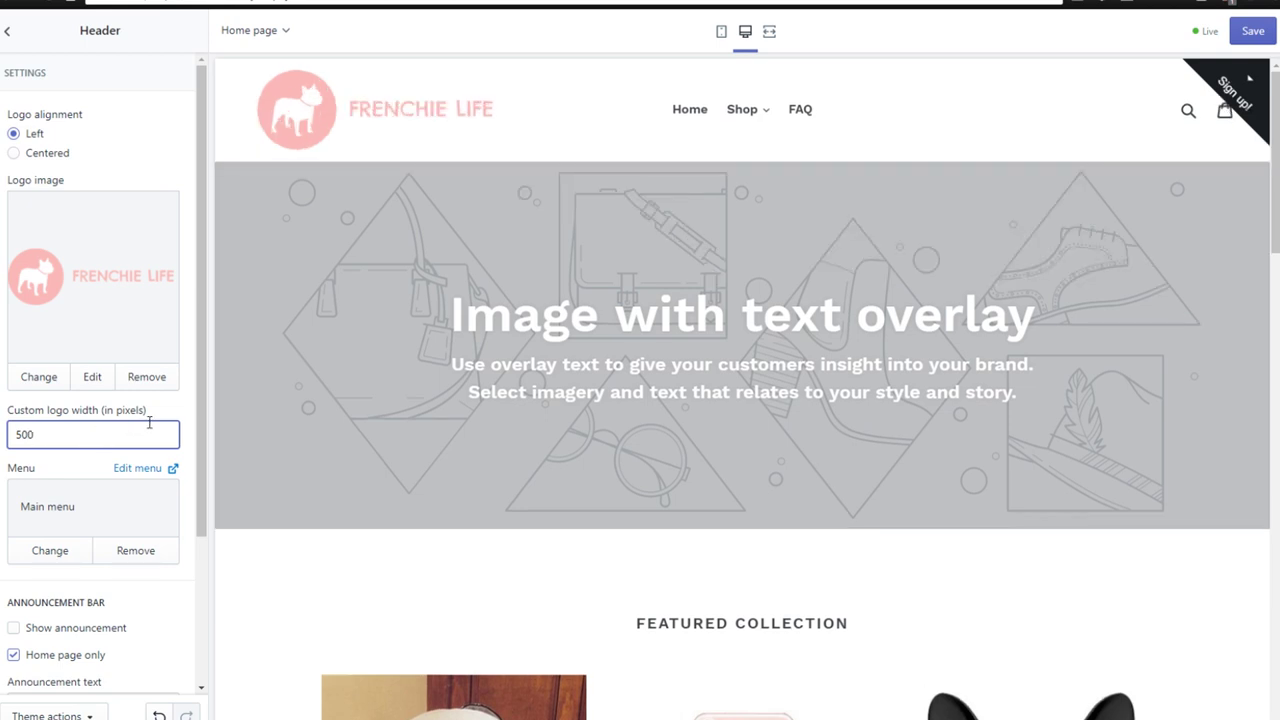
Set the header logo's custom width to 225 pixels and save the theme.
double_click(37, 440)
text(225)
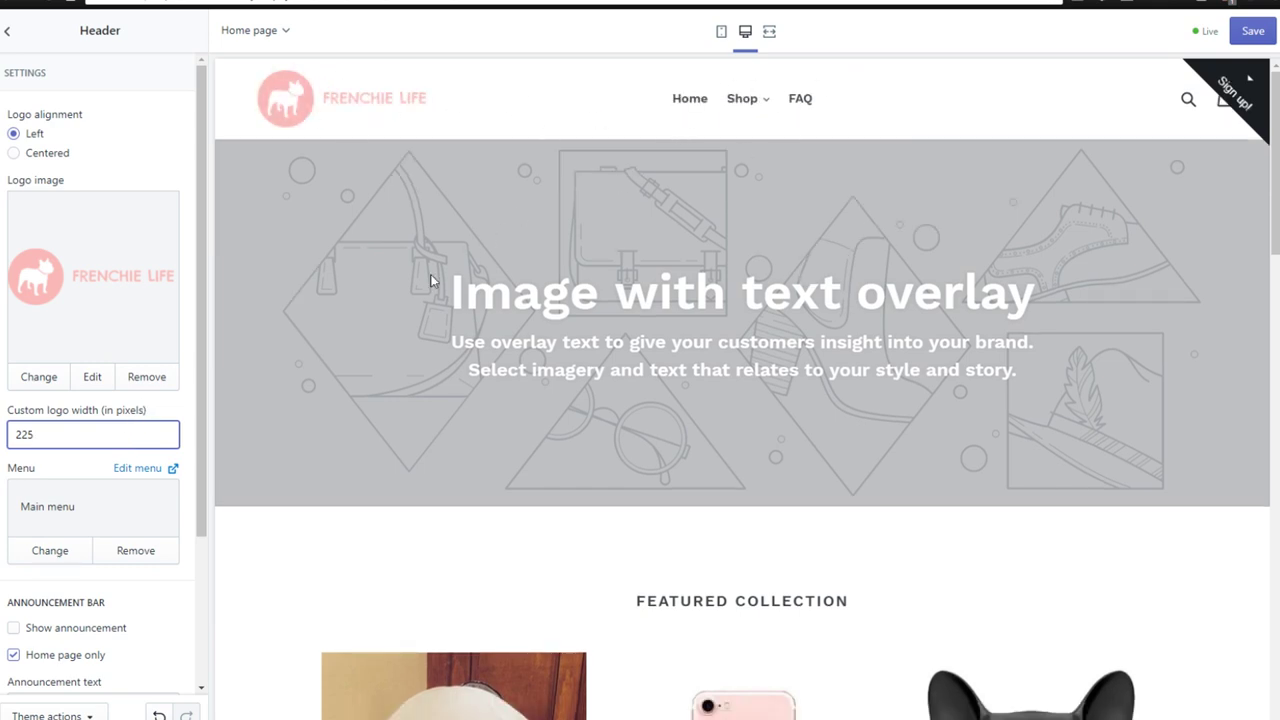
scroll(420, 290, down, 2)
scroll(398, 331, up, 2)
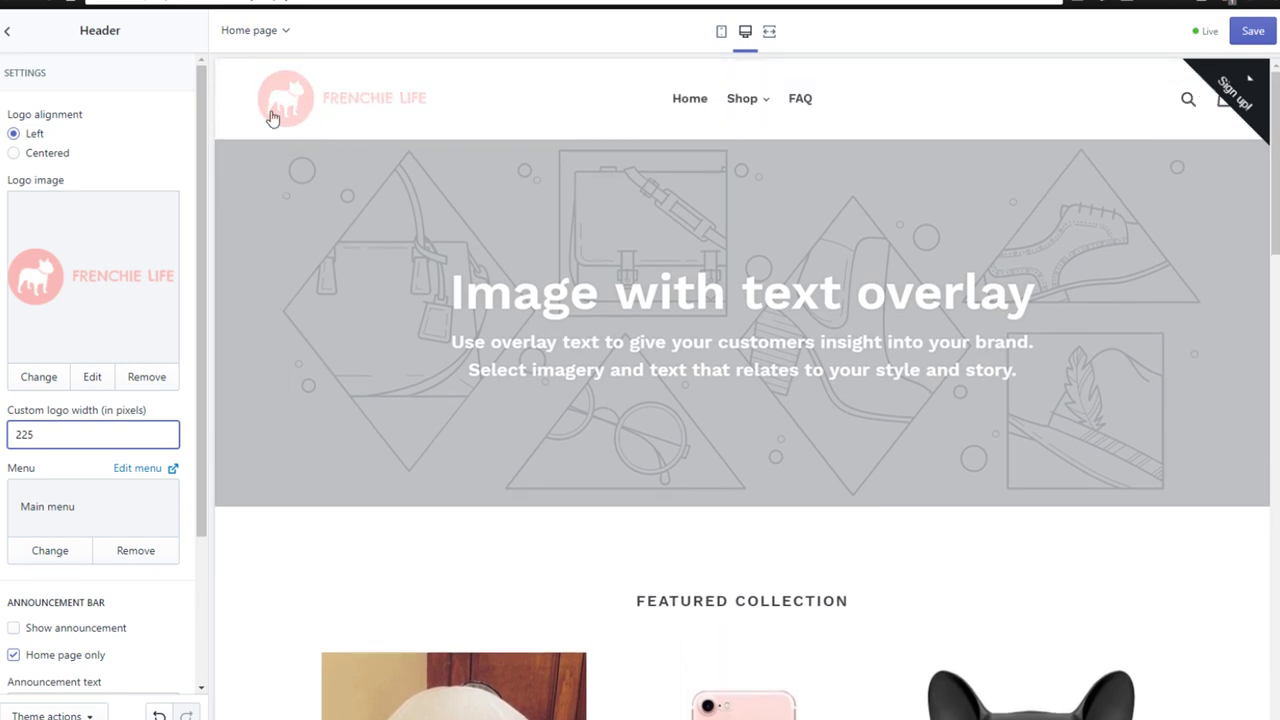
scroll(271, 110, down, 1)
scroll(347, 179, up, 1)
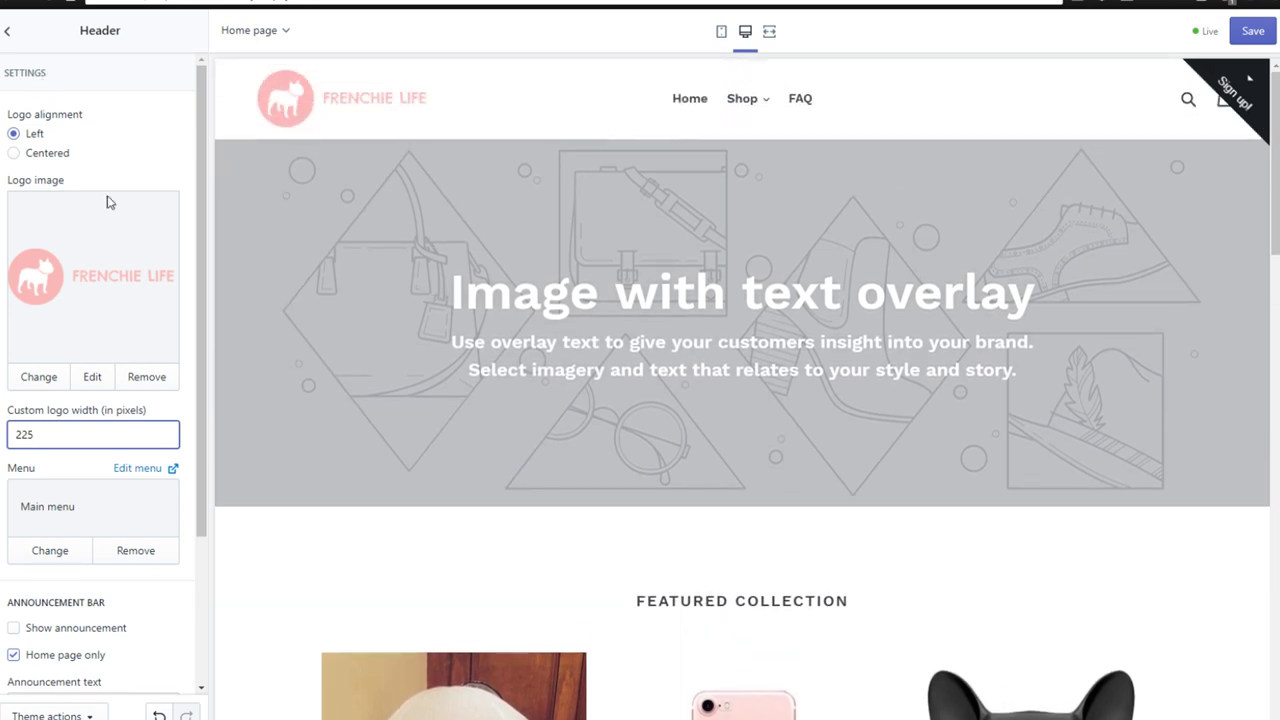
click(1251, 33)
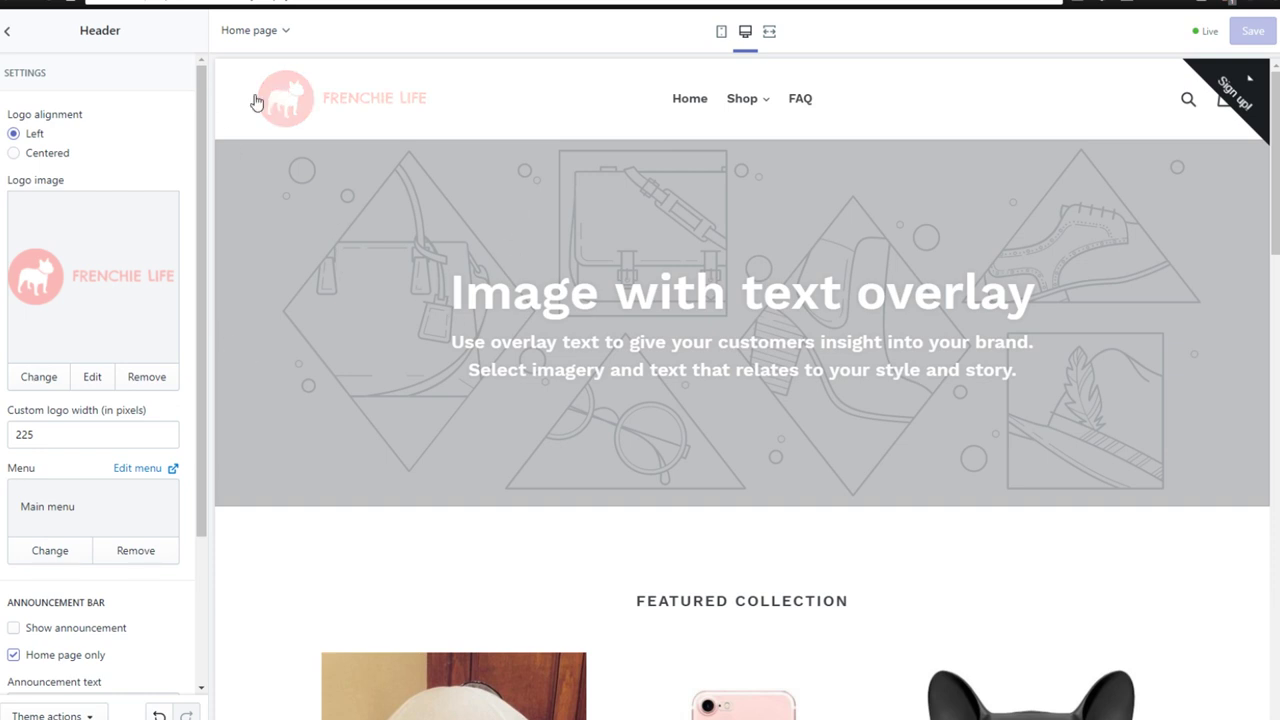
Preview the home page with its header logo in the full-width, desktop and mobile views.
click(769, 36)
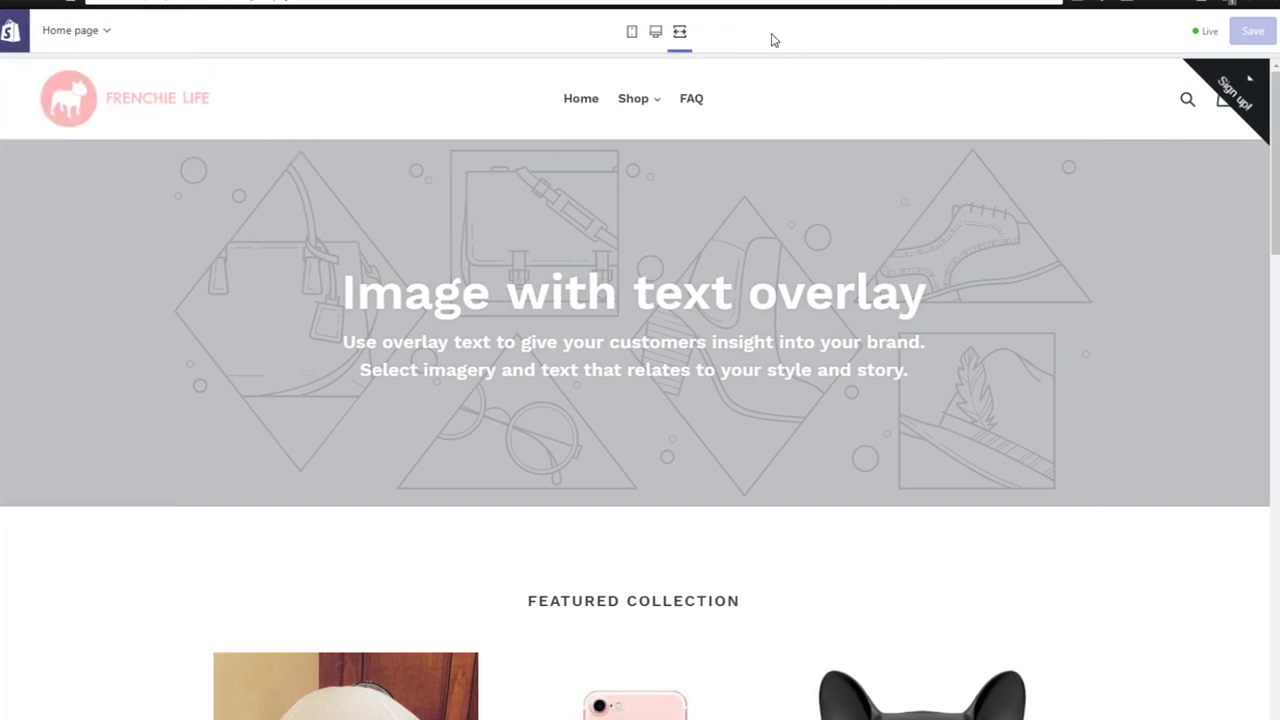
click(655, 38)
click(717, 35)
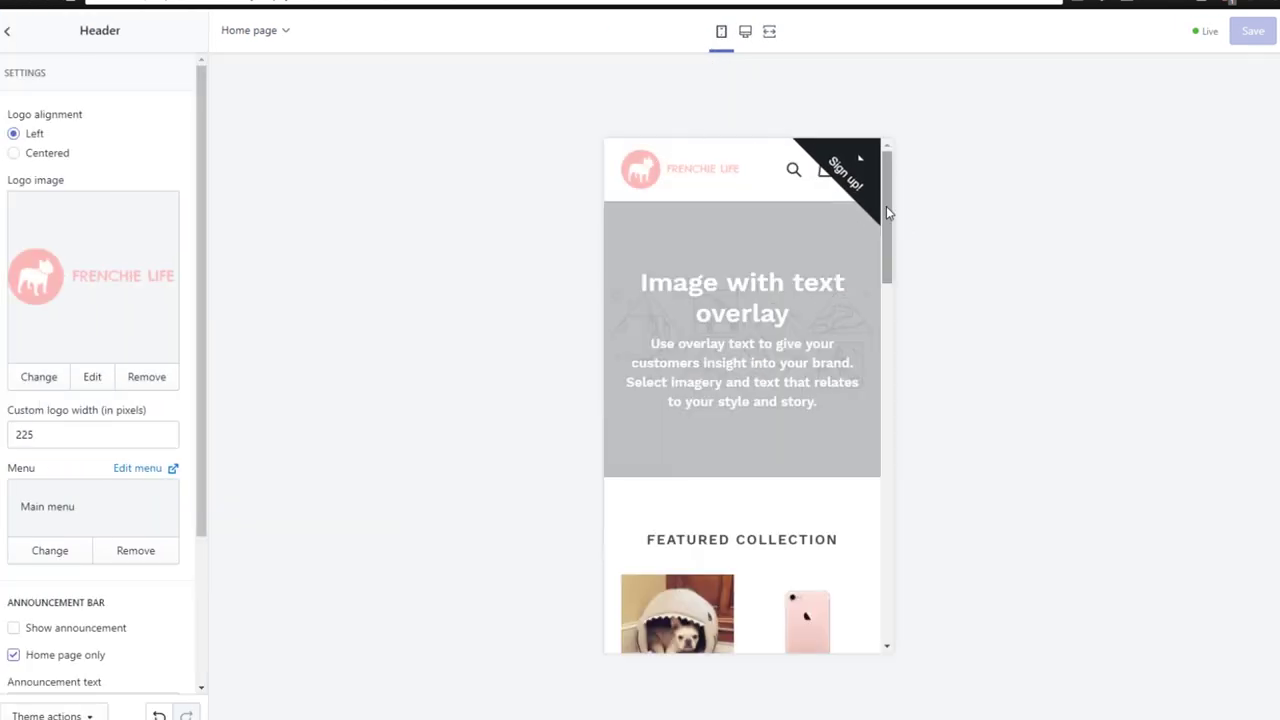
drag(889, 206, 957, 177)
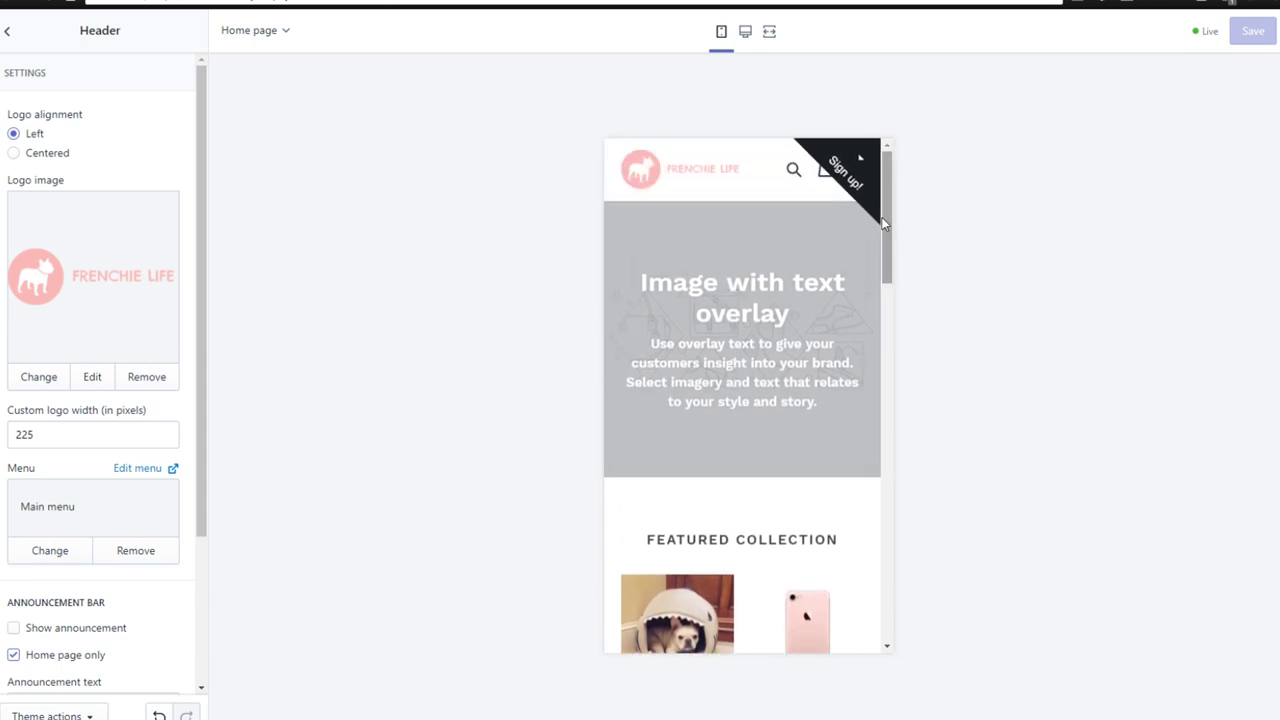
drag(884, 222, 858, 180)
scroll(703, 333, down, 1)
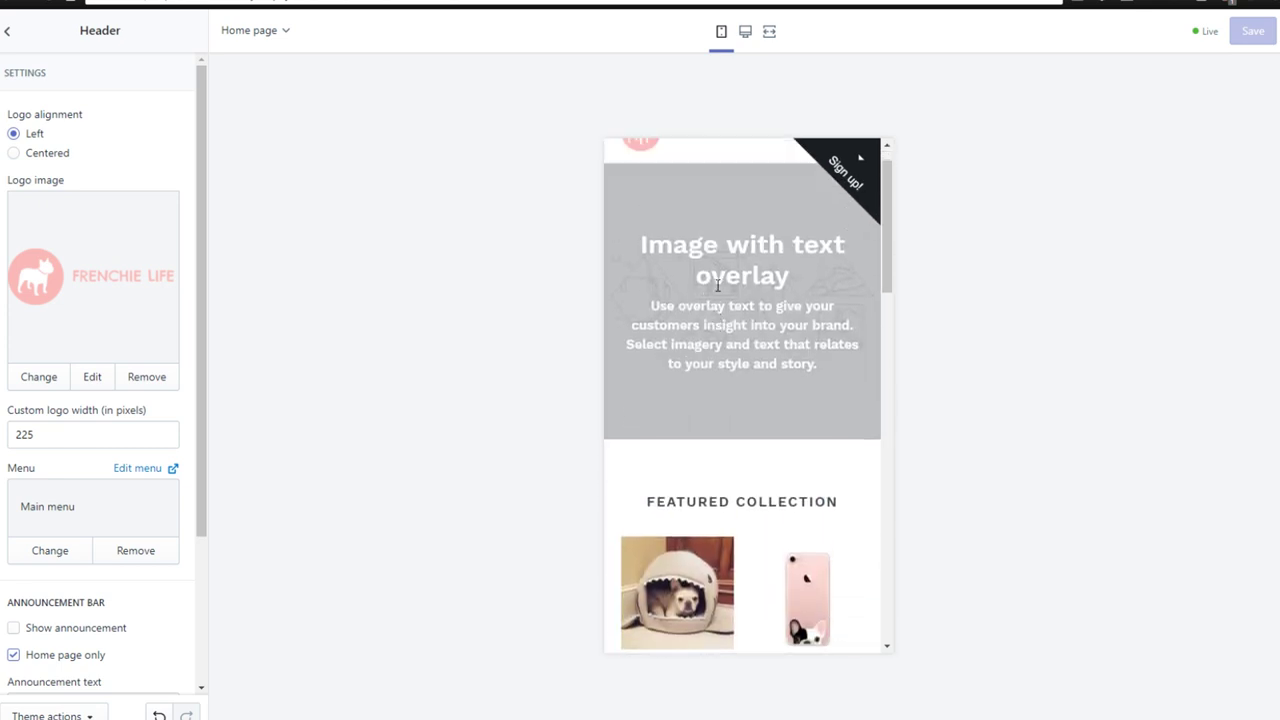
scroll(670, 260, up, 1)
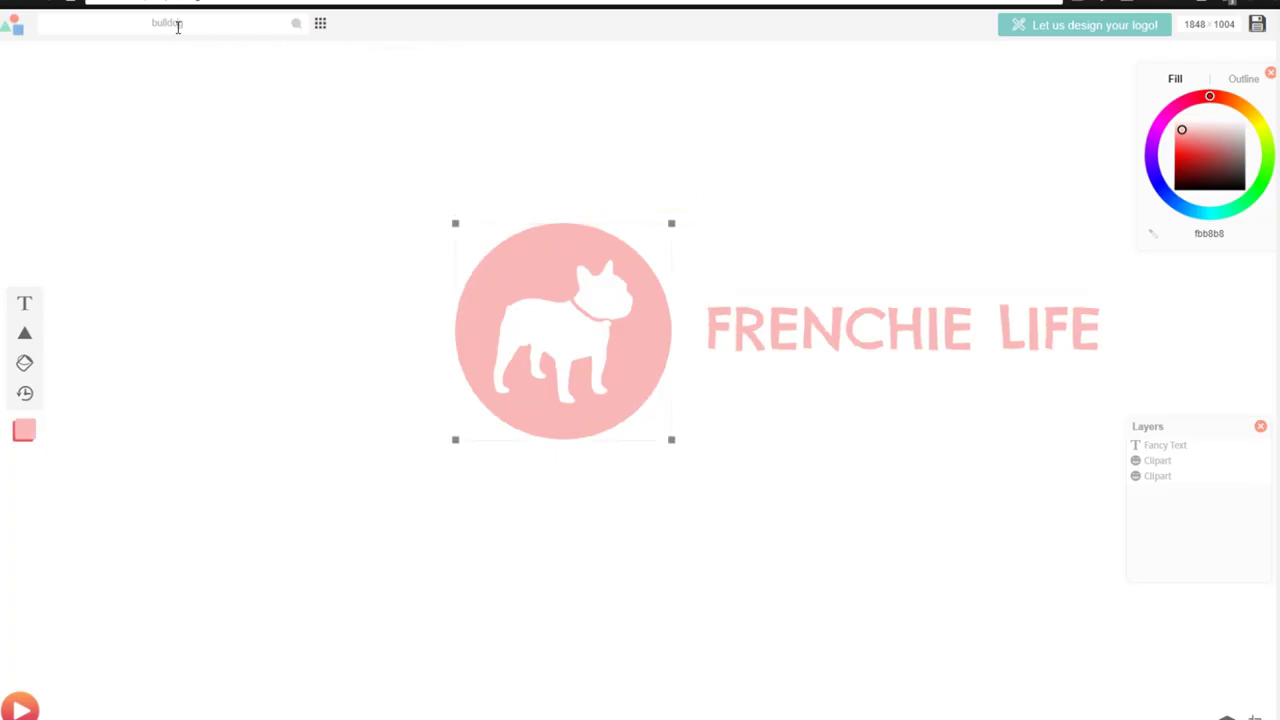
drag(198, 26, 166, 20)
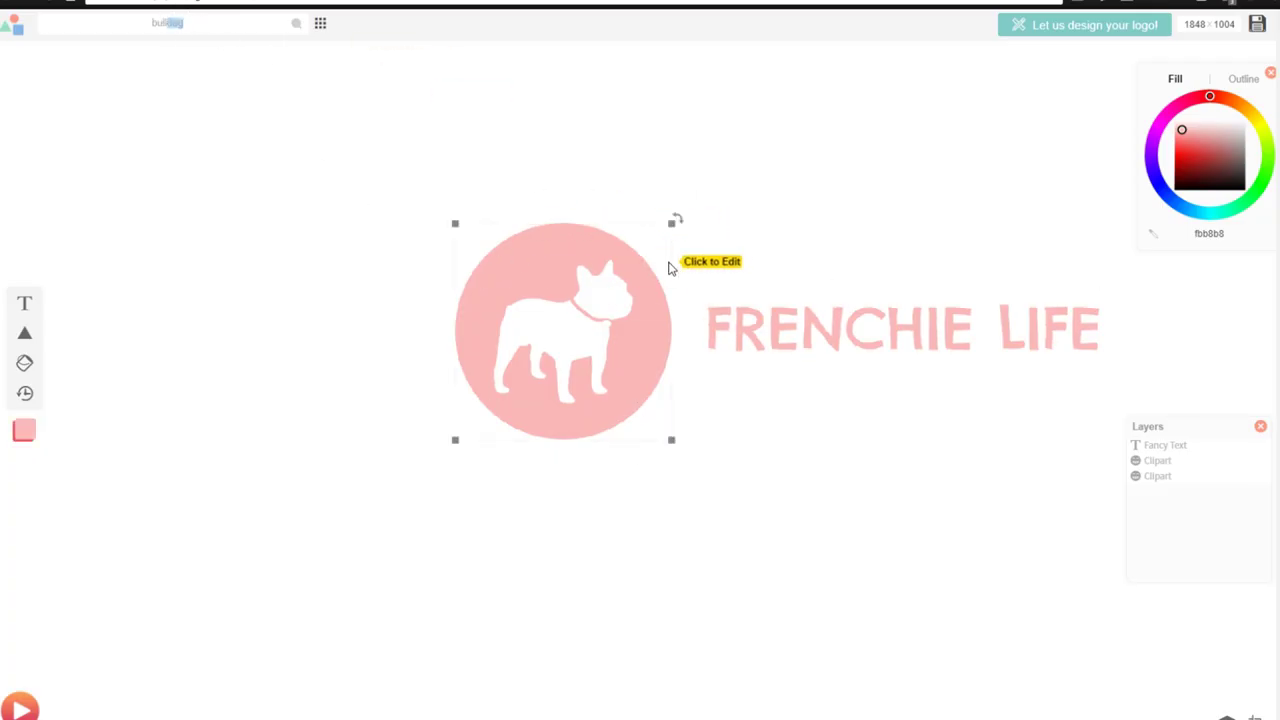
click(772, 333)
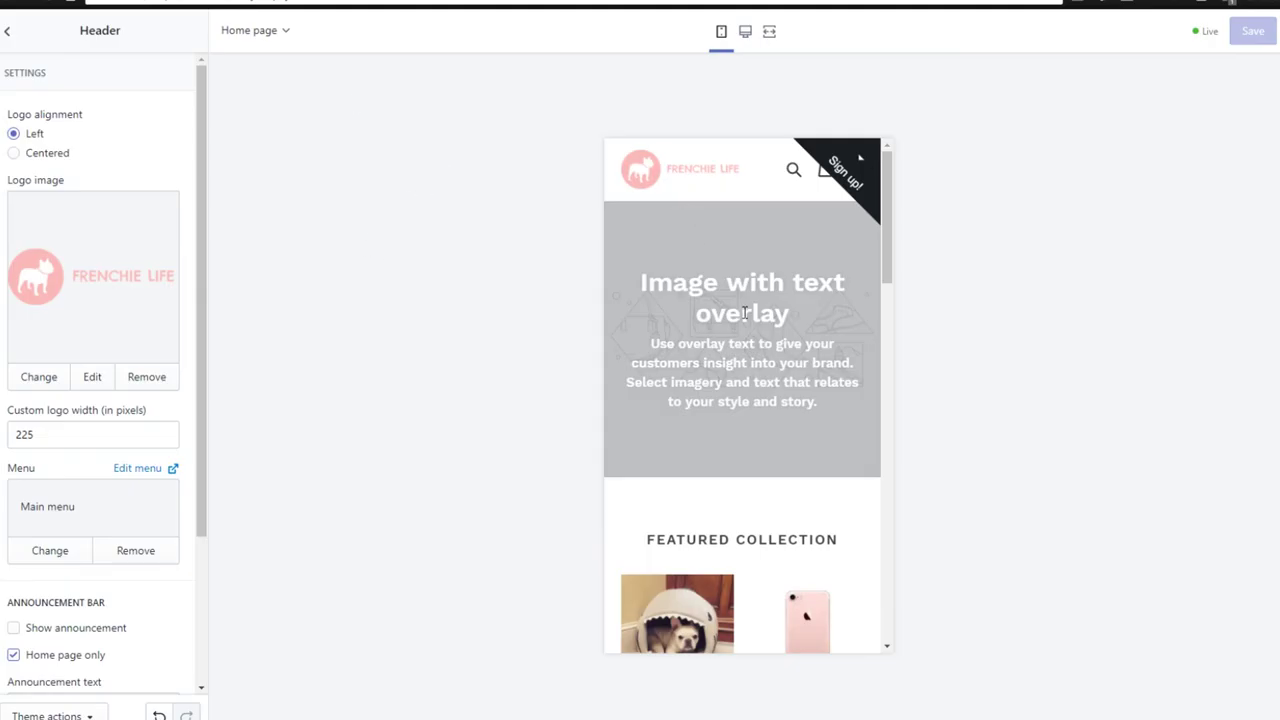
scroll(815, 300, down, 3)
scroll(842, 280, up, 3)
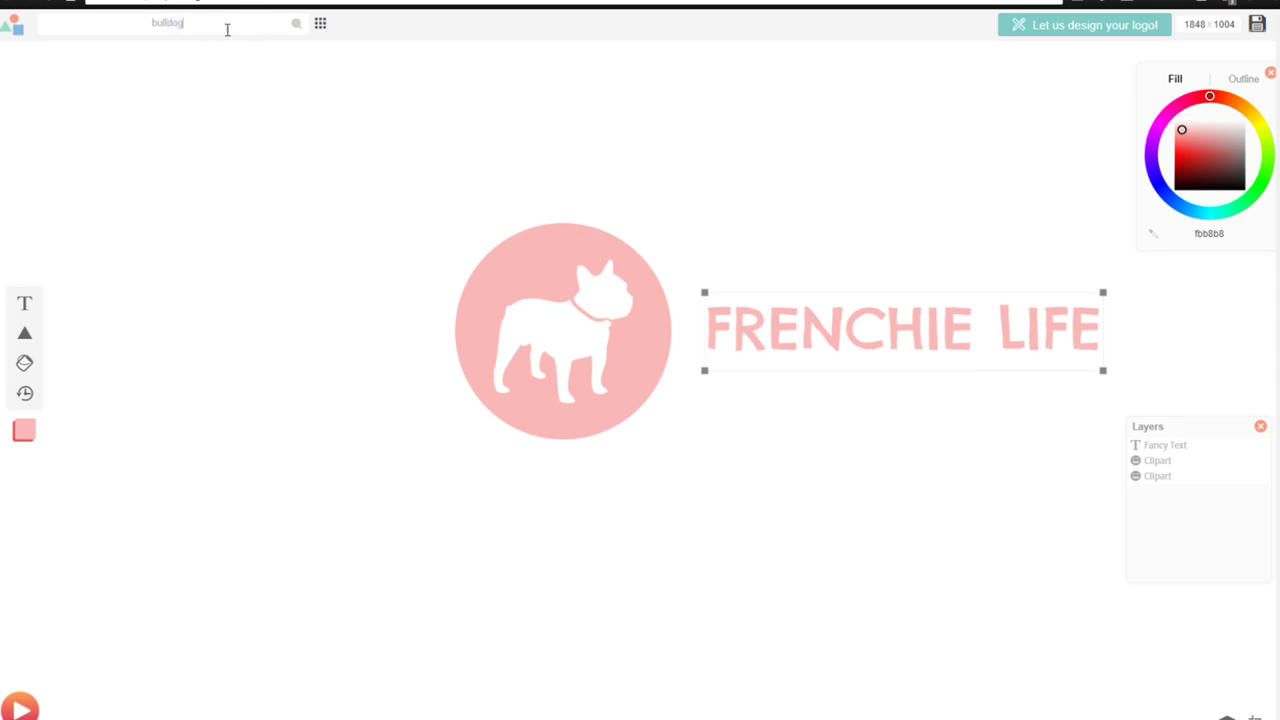
Switch to the logo maker, search its graphics for "fishing" and add the solid curved fish with a hook to the FRENCHIE LIFE canvas.
drag(229, 29, 113, 31)
text(fishing)
key(Return)
scroll(646, 434, down, 5)
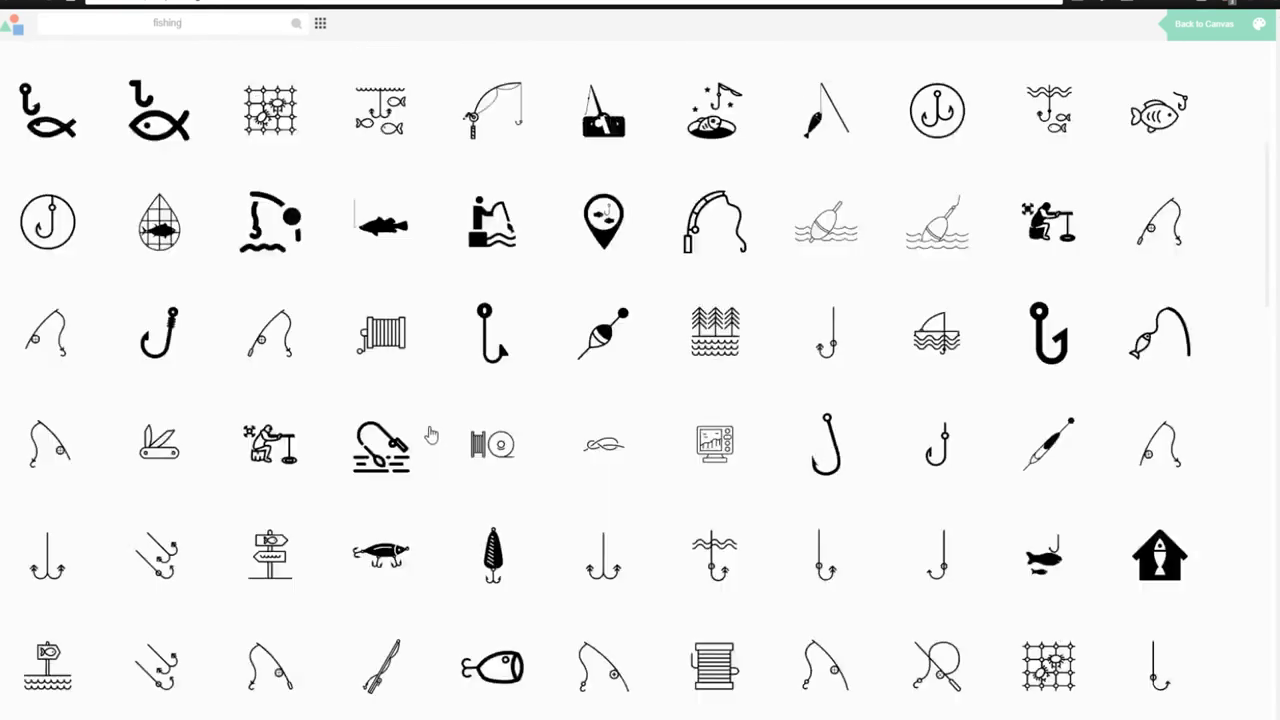
scroll(430, 434, up, 5)
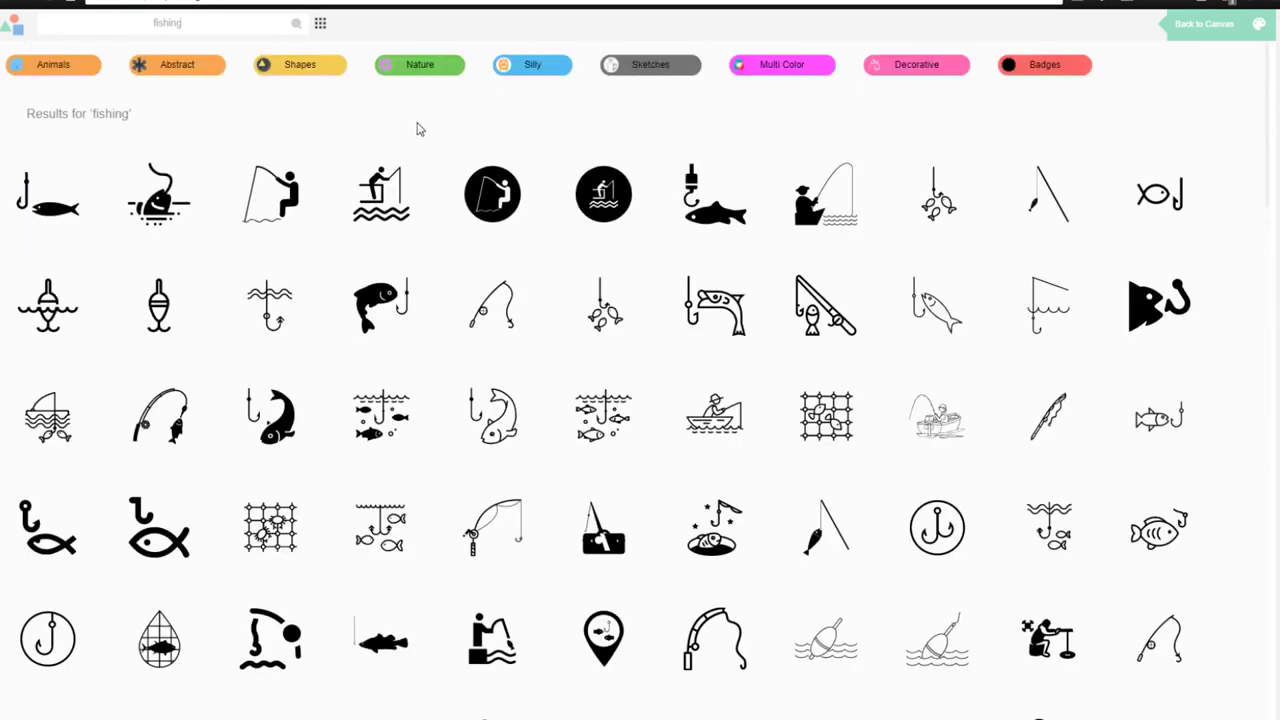
click(362, 305)
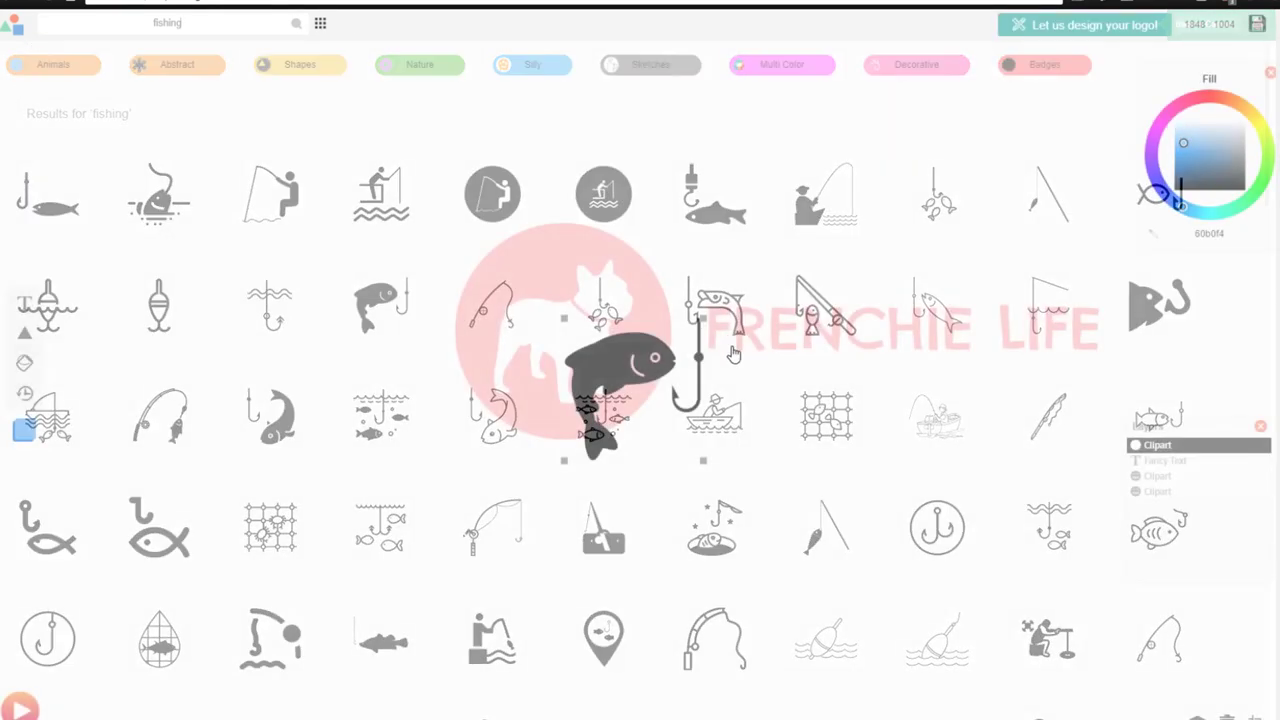
drag(626, 357, 530, 279)
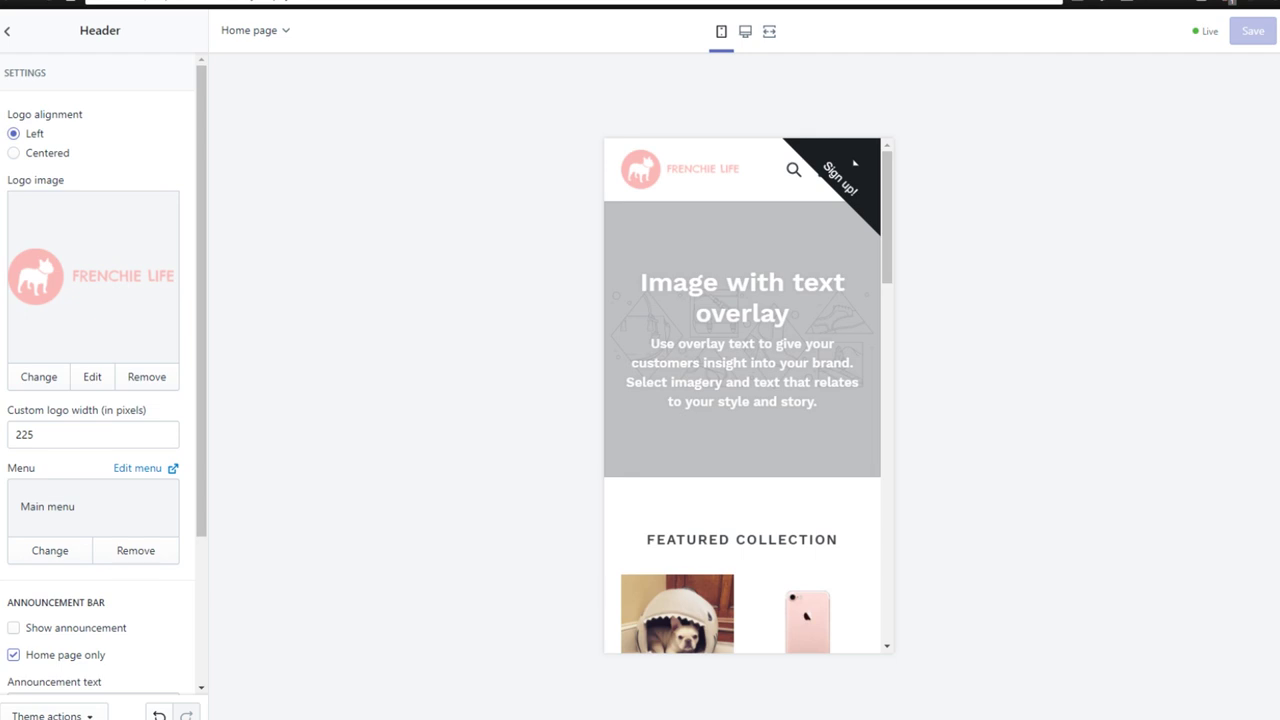
Switch back to the Shopify theme editor and review the home page's mobile layout from the header down to the slideshow.
drag(886, 201, 866, 303)
scroll(866, 303, down, 10)
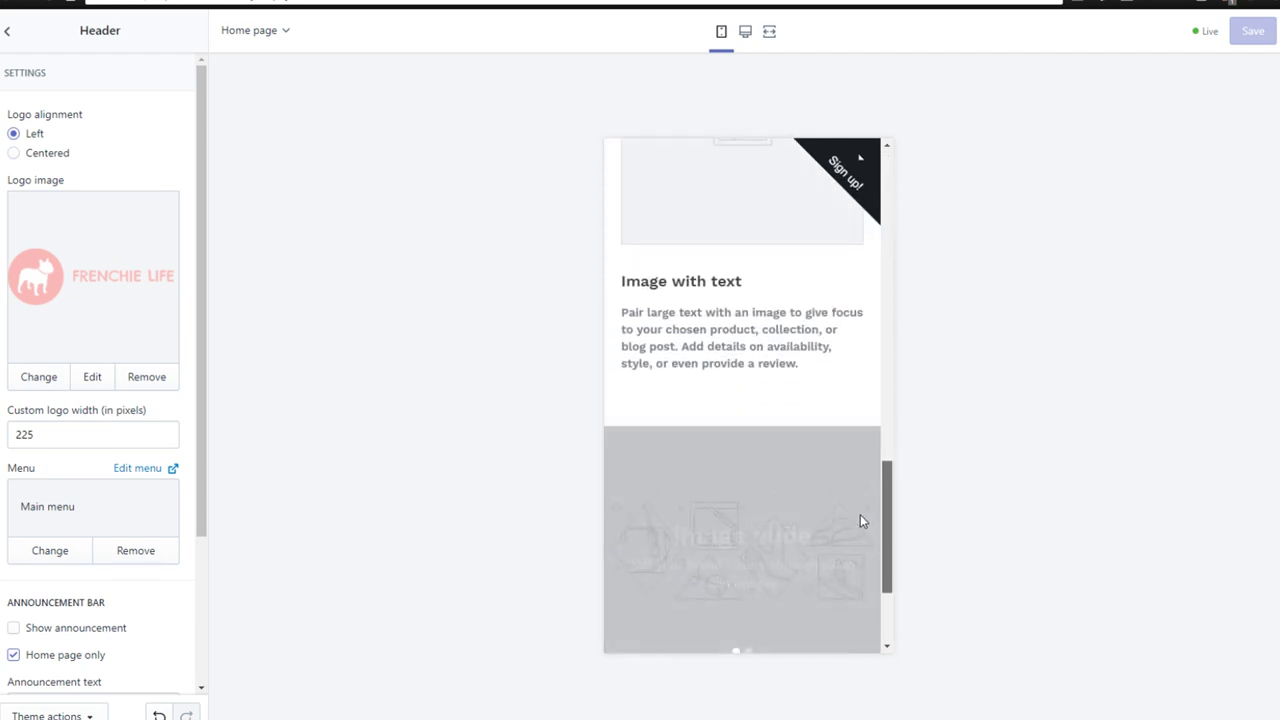
scroll(862, 527, up, 3)
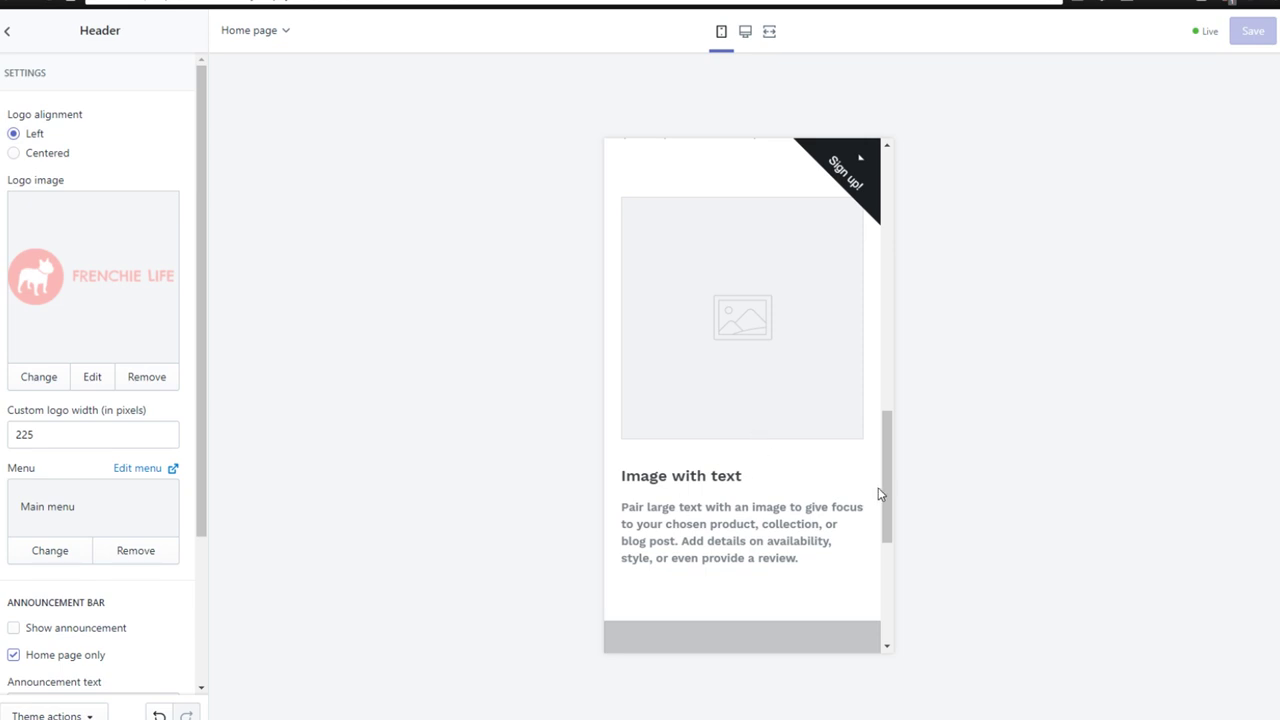
drag(886, 486, 810, 437)
scroll(810, 437, up, 10)
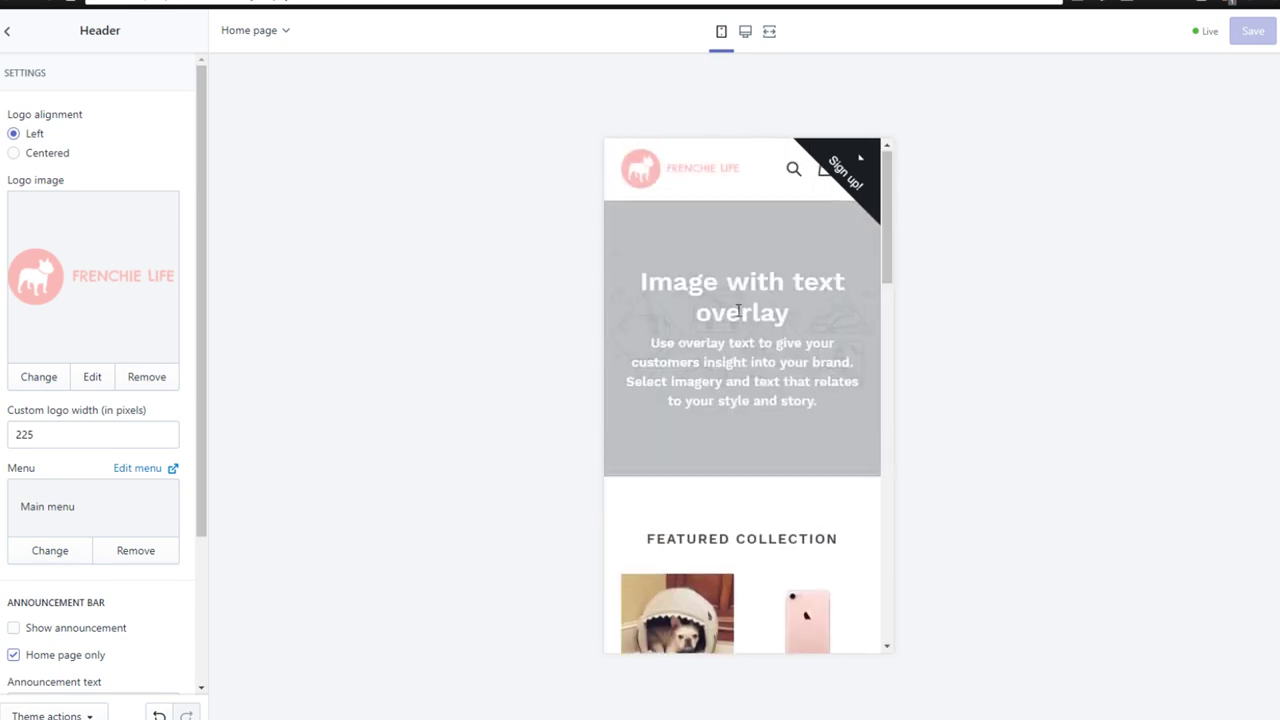
scroll(860, 240, down, 3)
drag(889, 274, 903, 188)
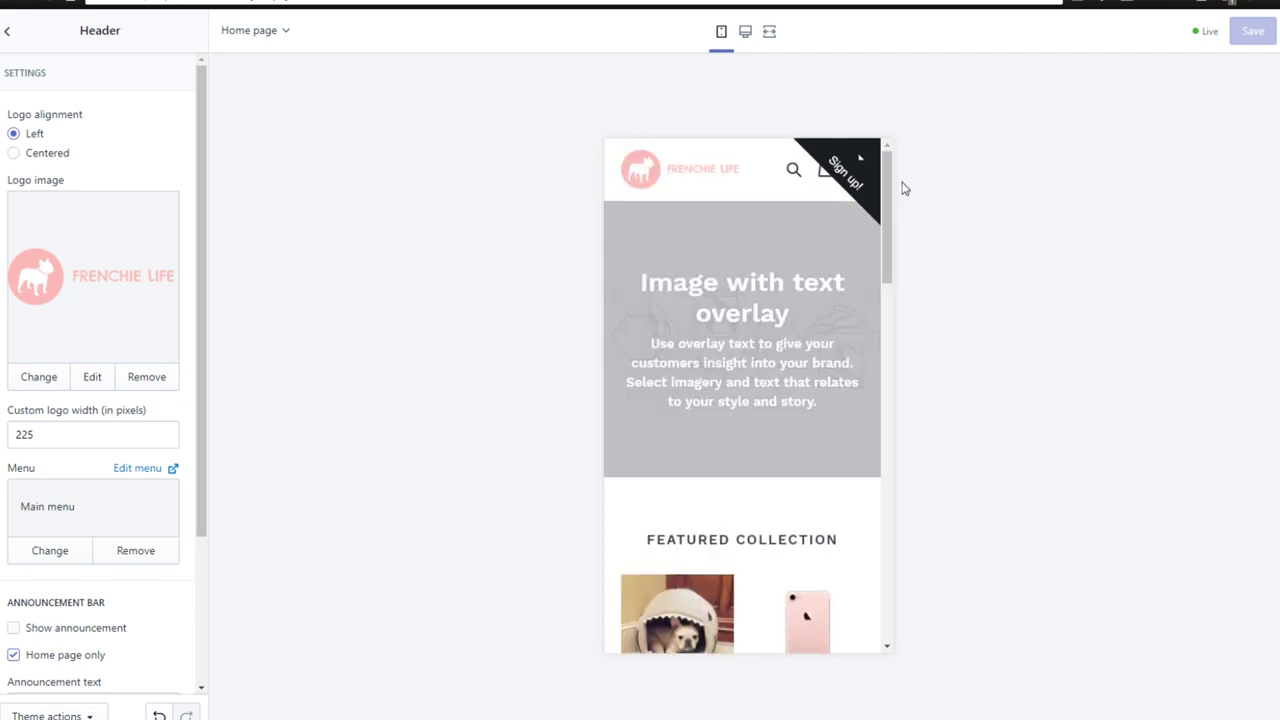